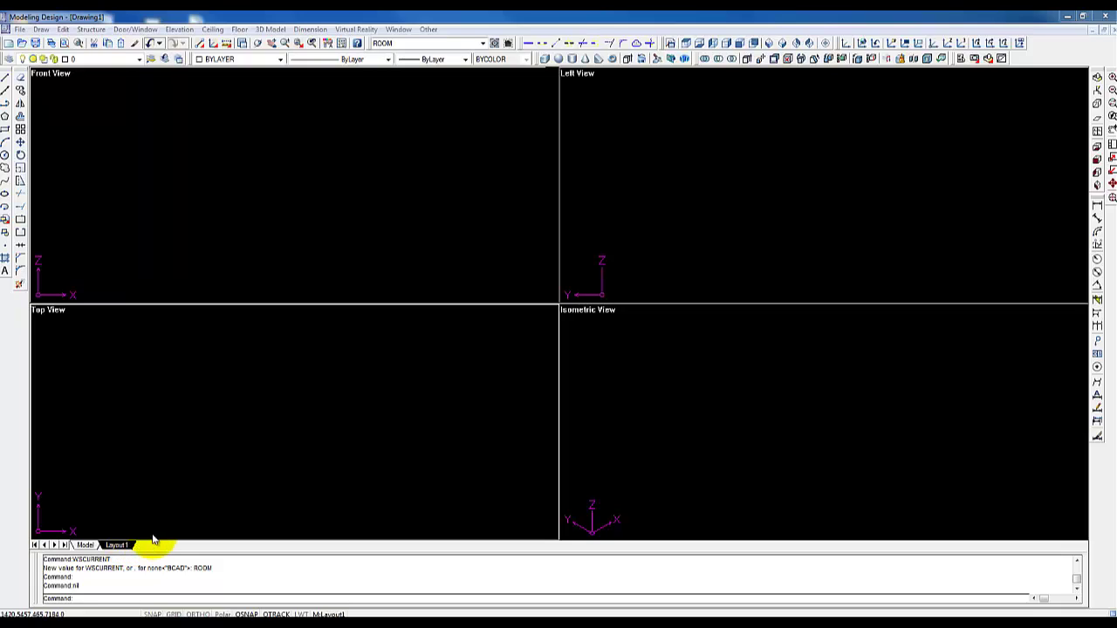
Maximize the Front View viewport so it fills the whole drawing area.
{"action": "left_click", "coordinate": [87, 545]}
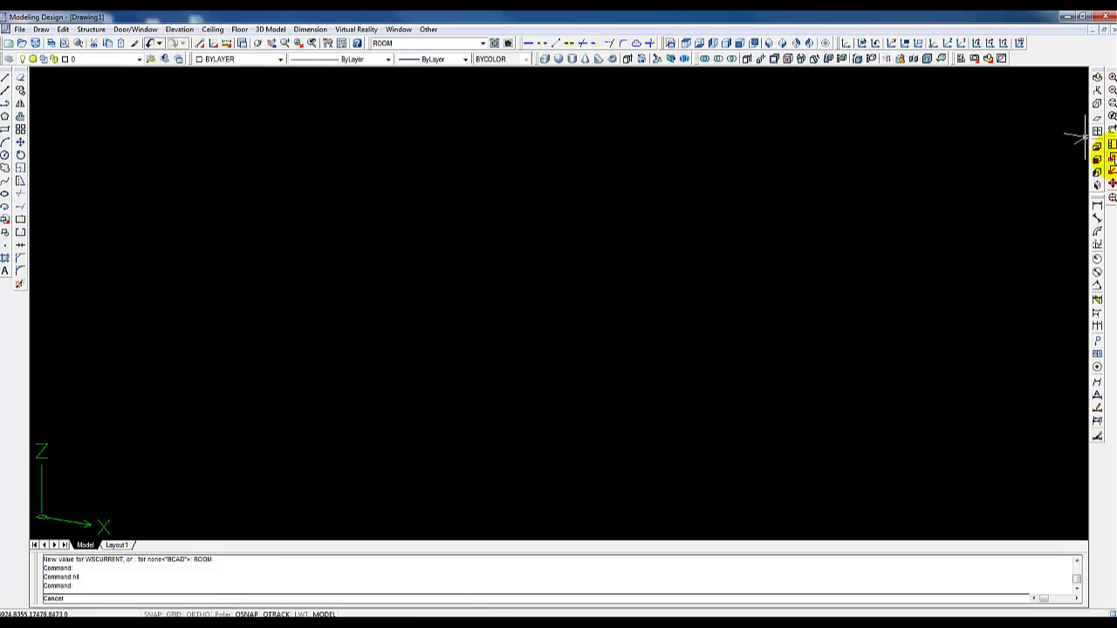
Set the 0,0,1 top-down plan viewpoint and switch to the ACAD workspace.
{"action": "left_click", "coordinate": [686, 44]}
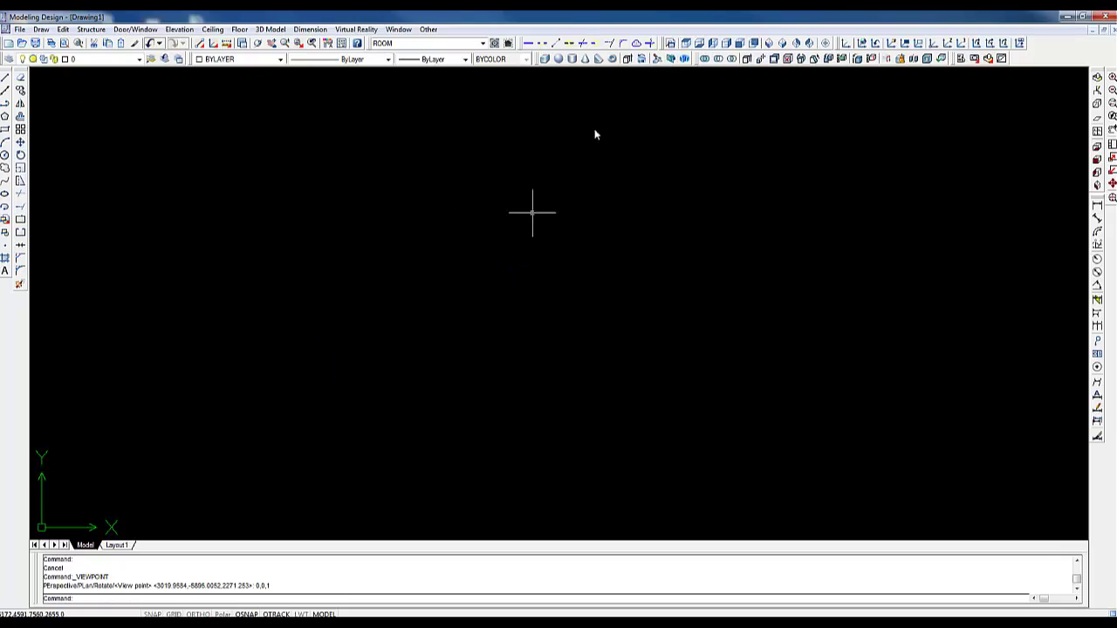
{"action": "left_click", "coordinate": [484, 42]}
{"action": "left_click", "coordinate": [441, 65]}
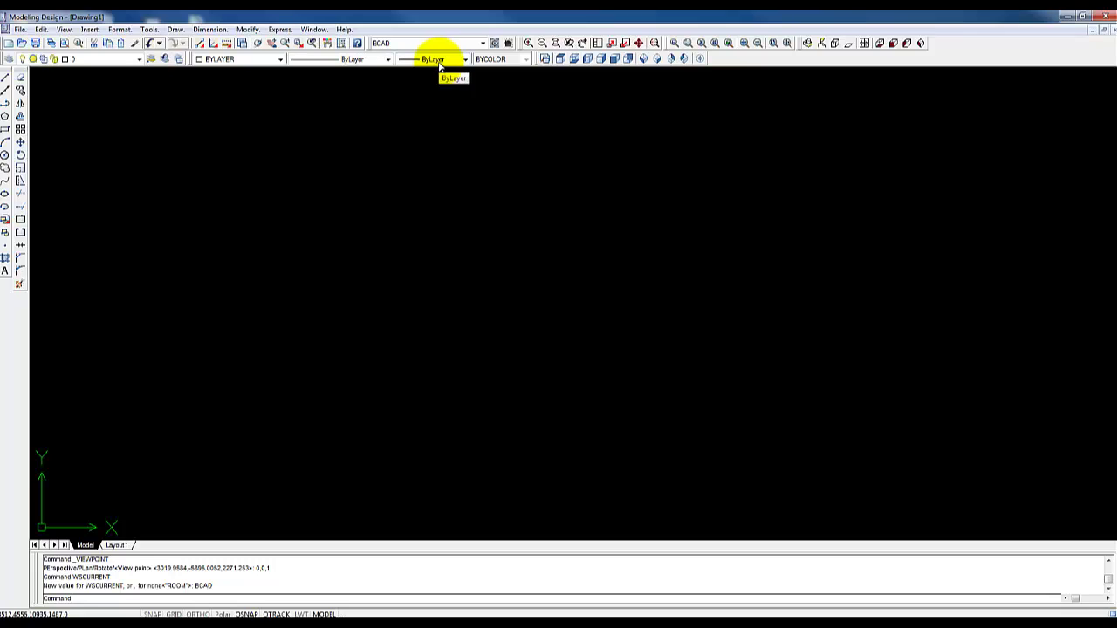
Show the ROOM Text and Styles toolbar and dock it beside the other toolbars.
{"action": "right_click", "coordinate": [722, 63]}
{"action": "mouse_move", "coordinate": [748, 106]}
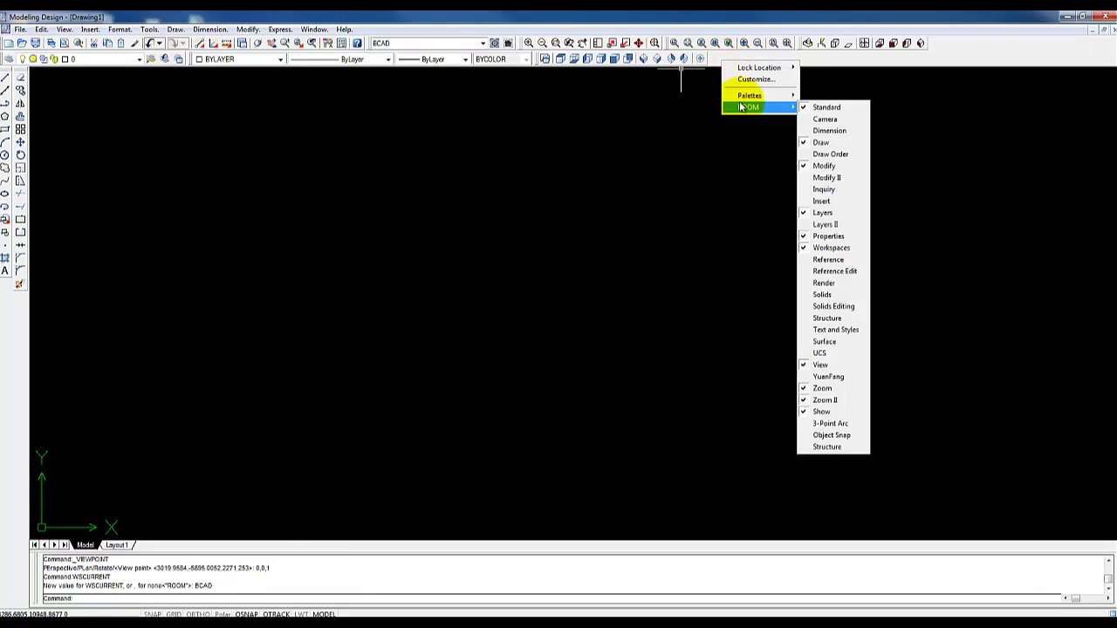
{"action": "left_click", "coordinate": [835, 329]}
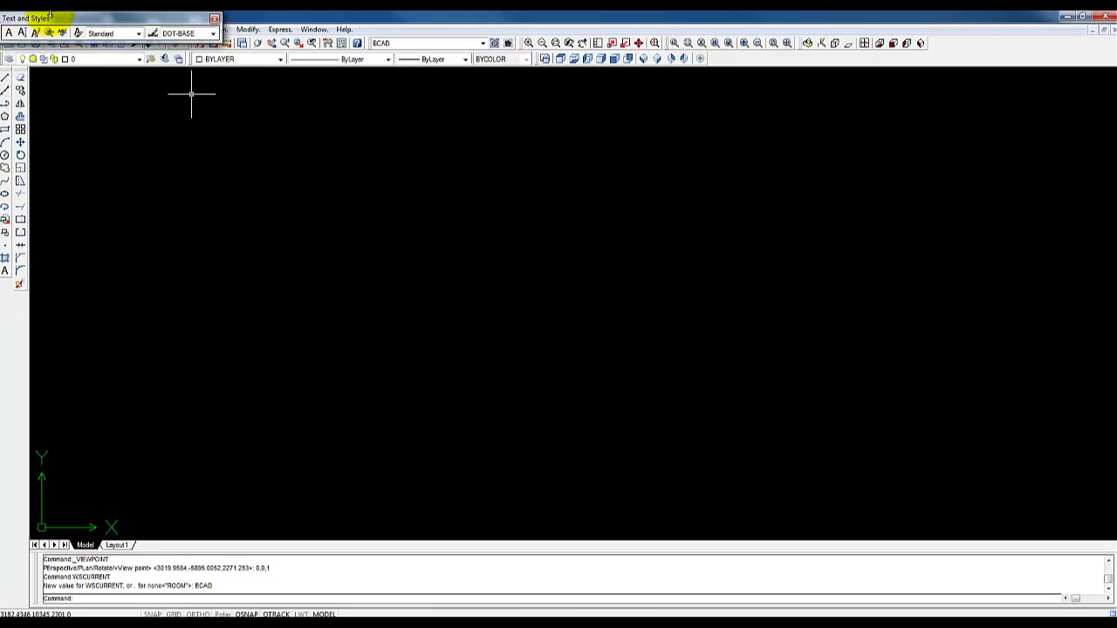
{"action": "left_click_drag", "start_coordinate": [722, 58], "coordinate": [780, 52]}
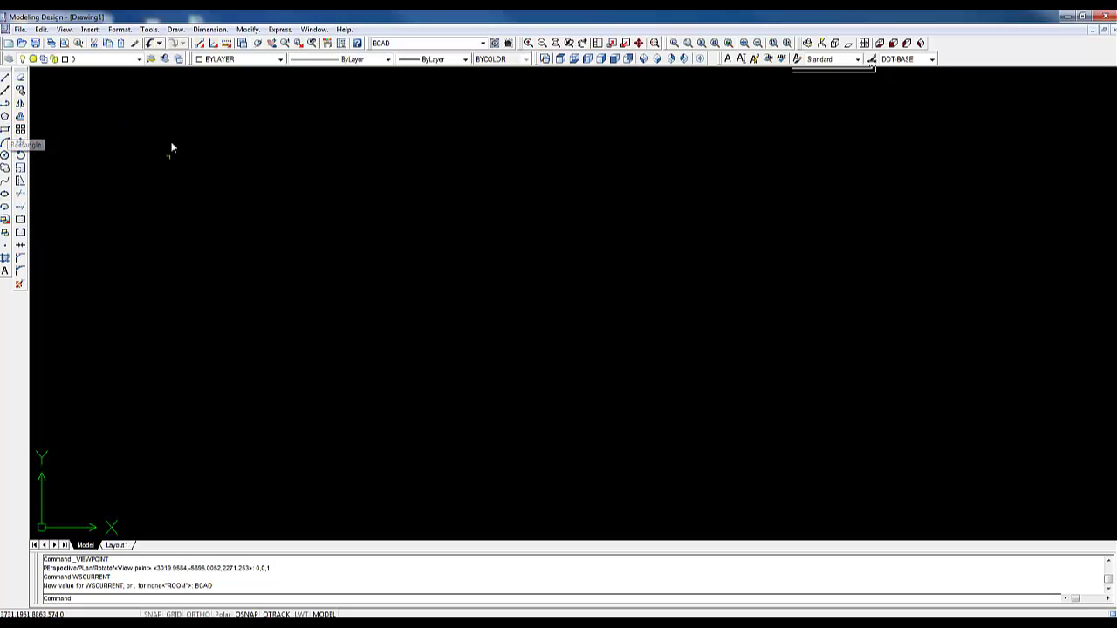
In the Layer Properties Manager, create a FRAME layer coloured yellow.
{"action": "left_click", "coordinate": [11, 59]}
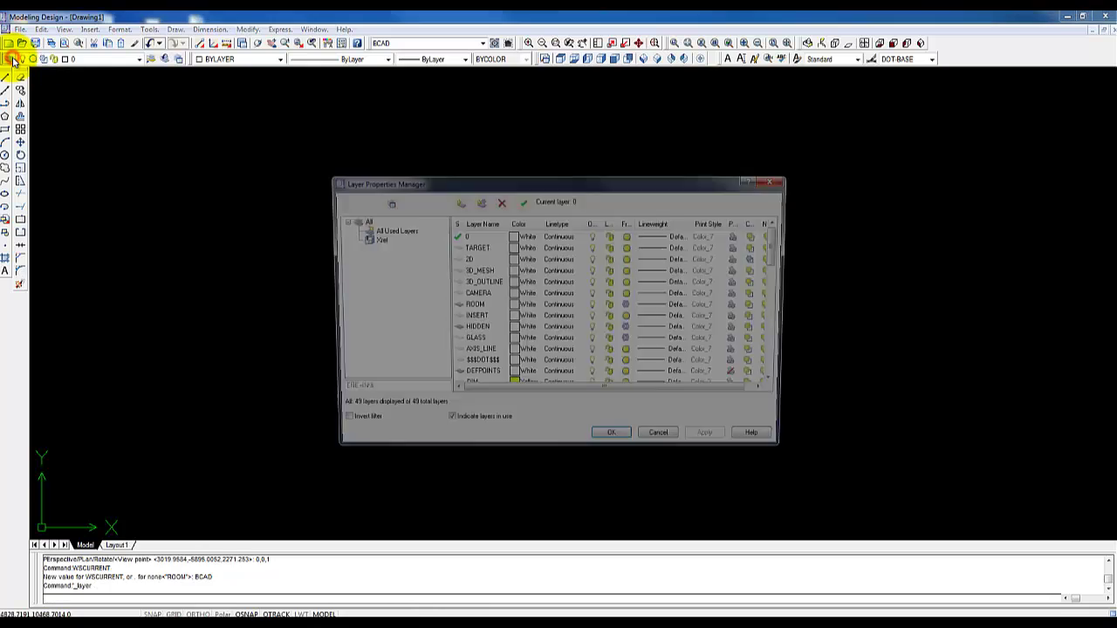
{"action": "left_click_drag", "start_coordinate": [482, 188], "coordinate": [362, 114]}
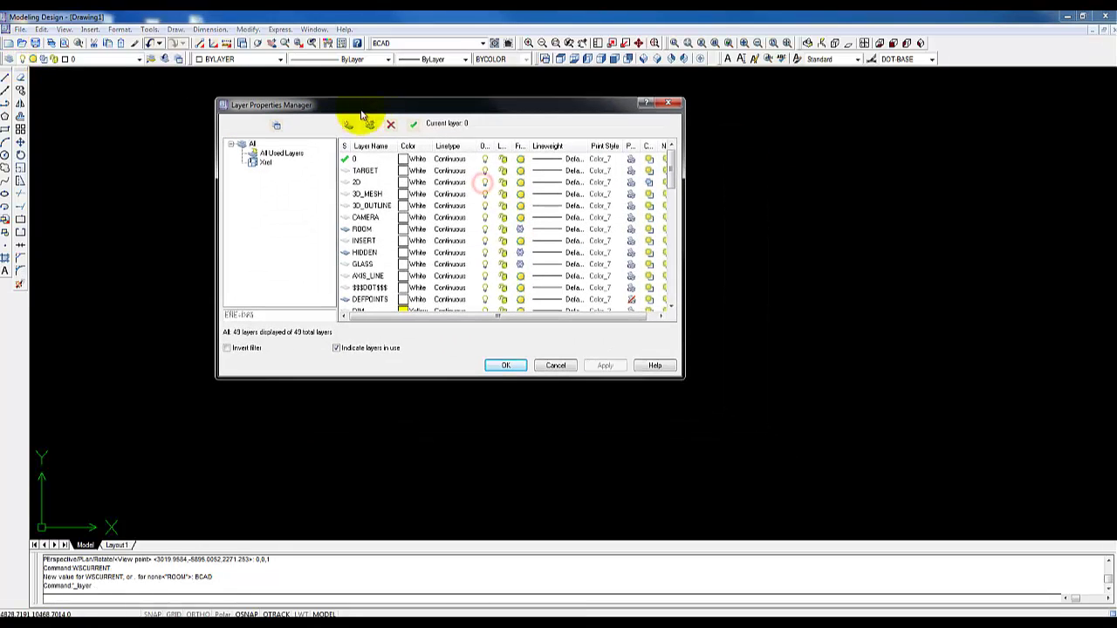
{"action": "left_click", "coordinate": [348, 127]}
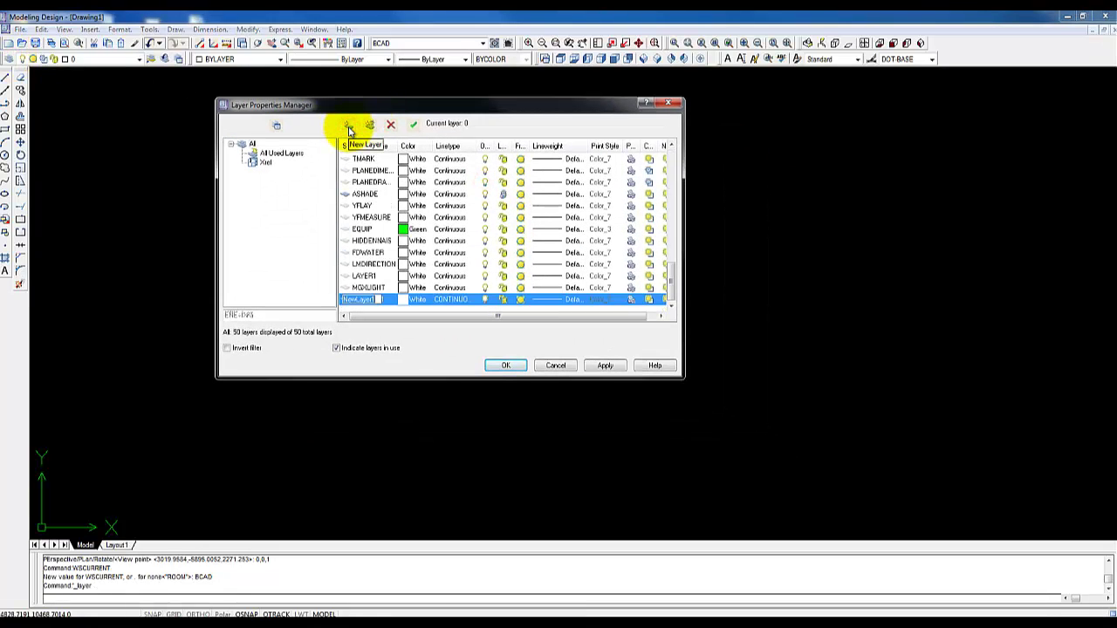
{"action": "type", "text": "framE"}
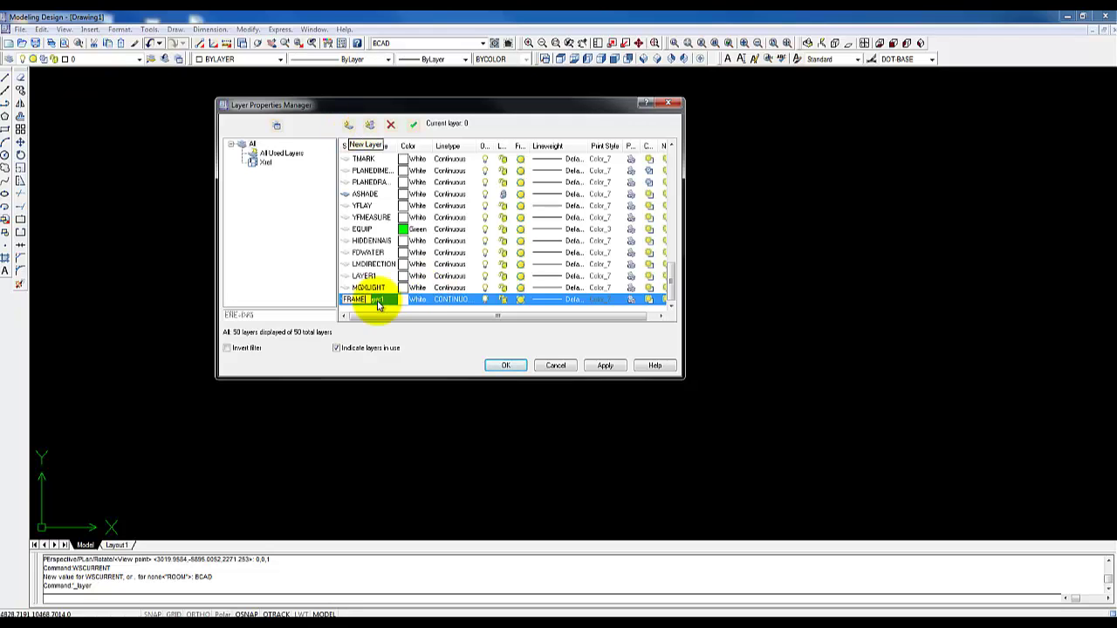
{"action": "left_click", "coordinate": [402, 299]}
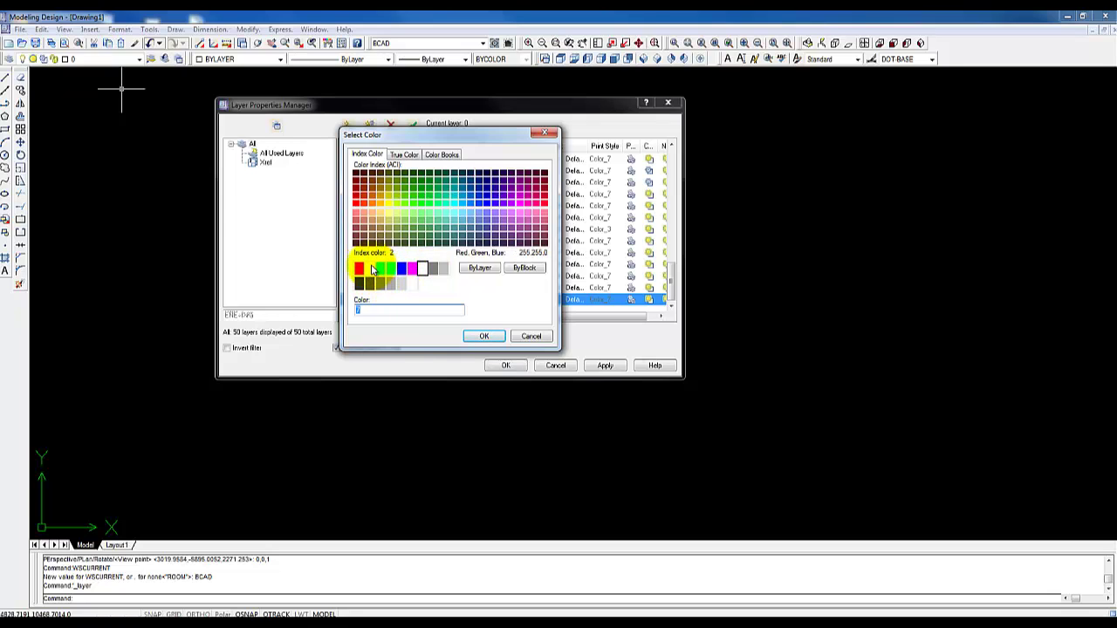
{"action": "left_click", "coordinate": [369, 268]}
{"action": "left_click", "coordinate": [482, 336]}
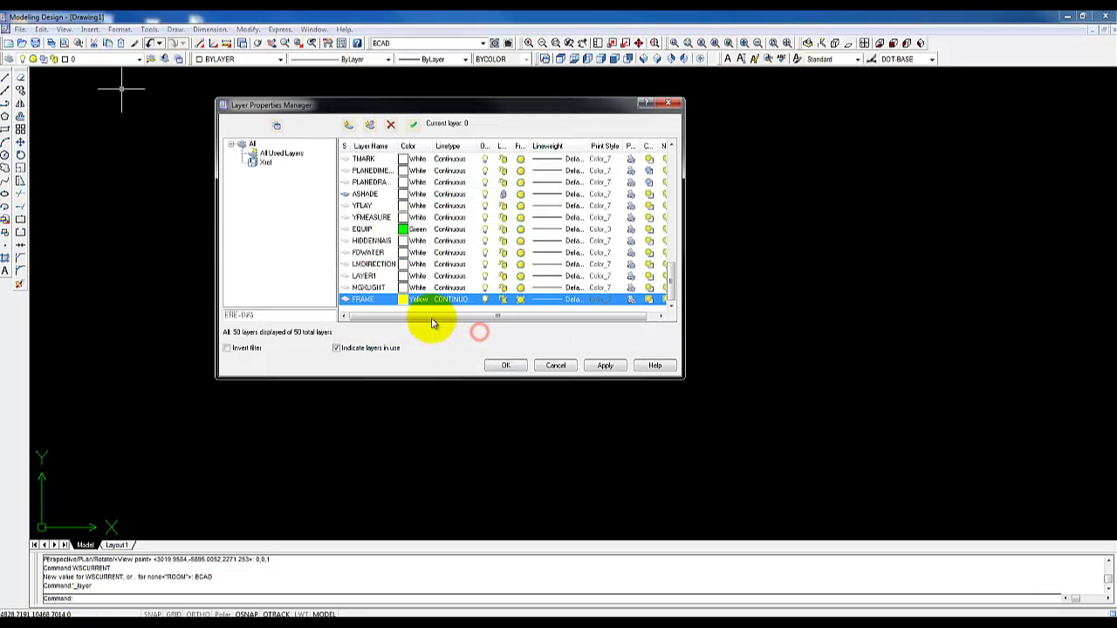
Add a magenta FRAMETXT layer and a green VPORT layer.
{"action": "left_click", "coordinate": [350, 127]}
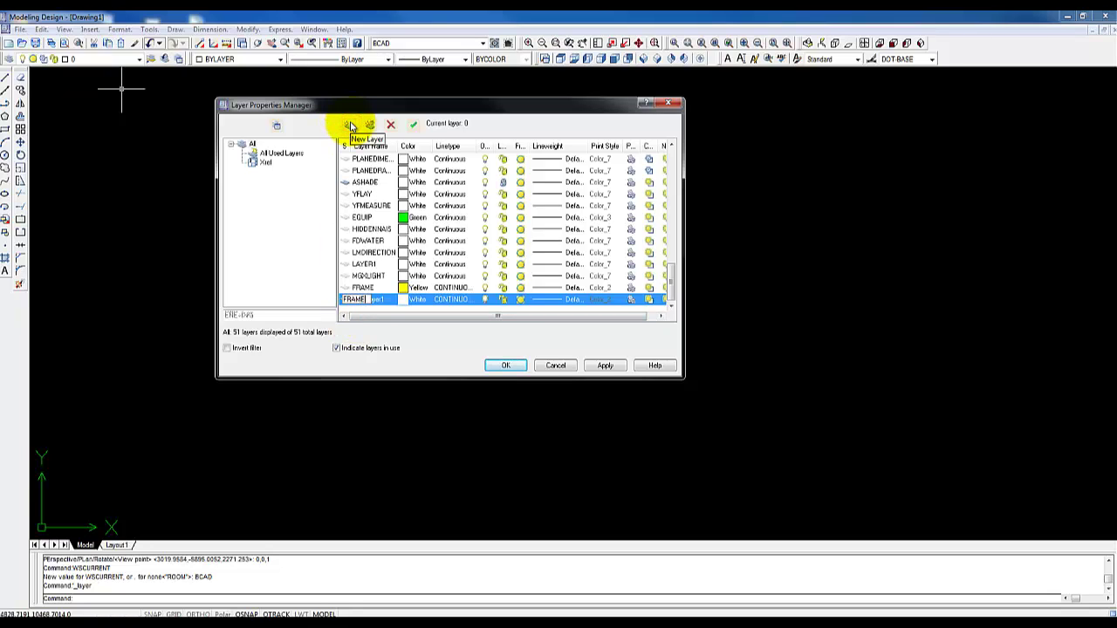
{"action": "type", "text": "FRAMETXT"}
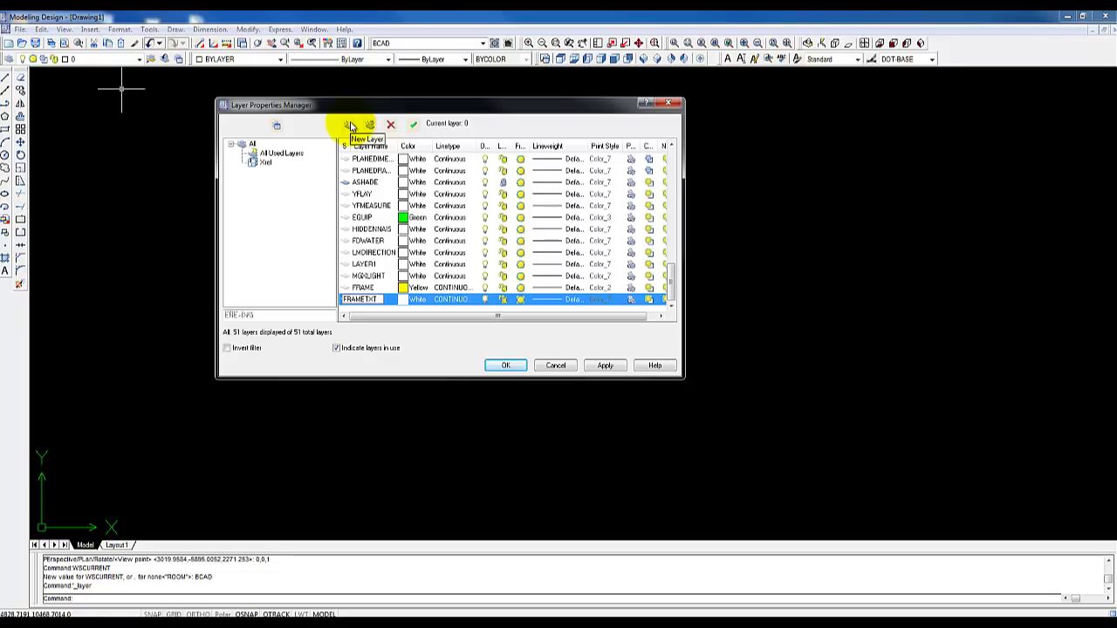
{"action": "left_click", "coordinate": [397, 301]}
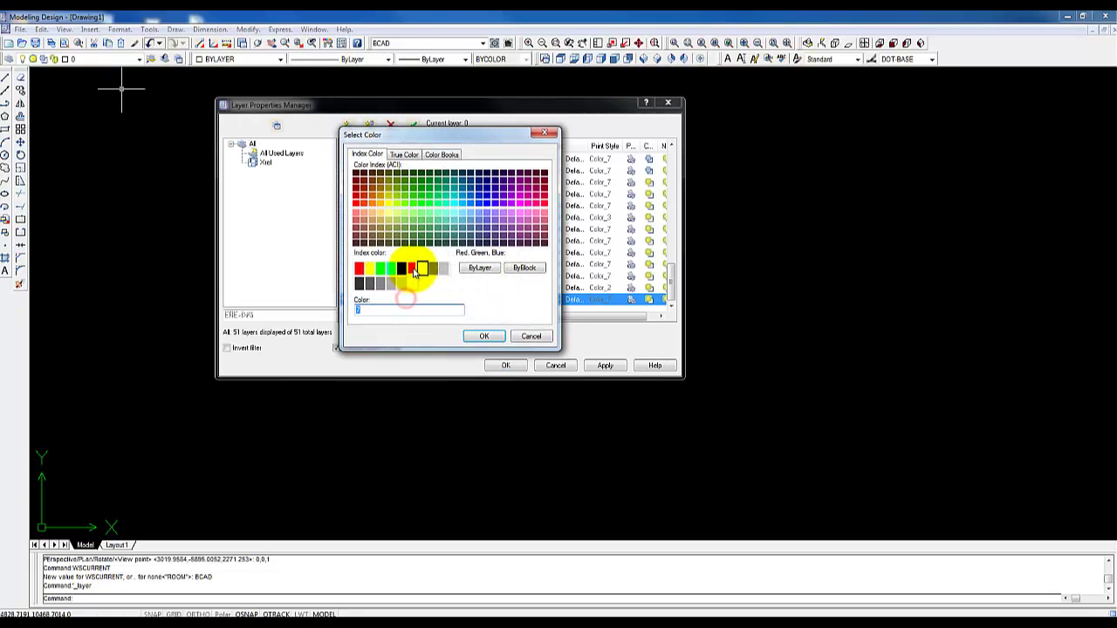
{"action": "left_click", "coordinate": [423, 270]}
{"action": "left_click", "coordinate": [474, 334]}
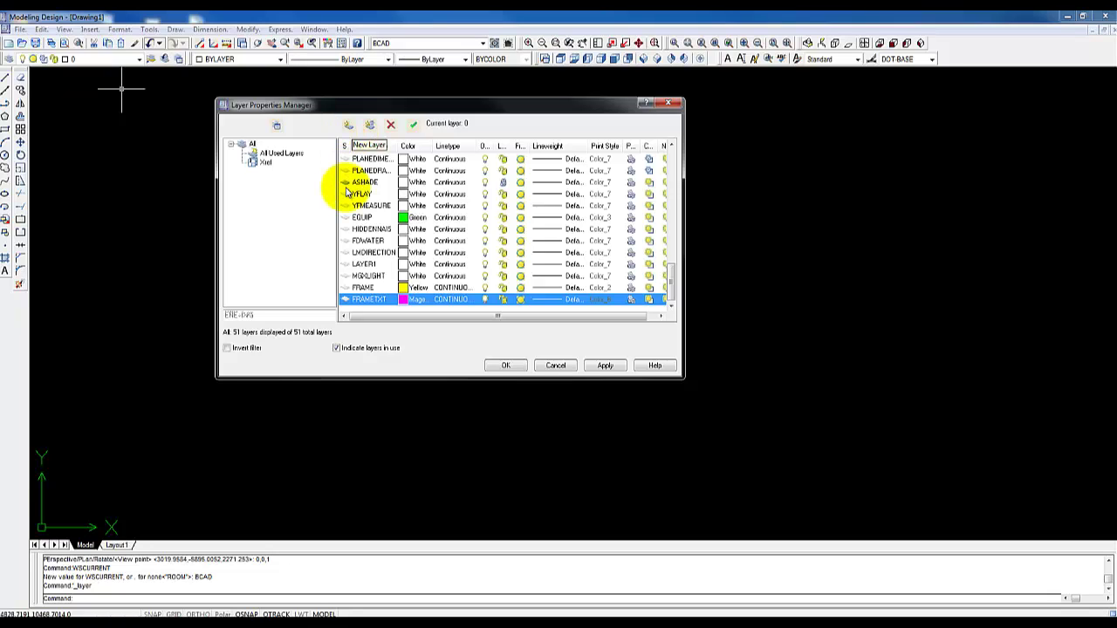
{"action": "left_click", "coordinate": [348, 126]}
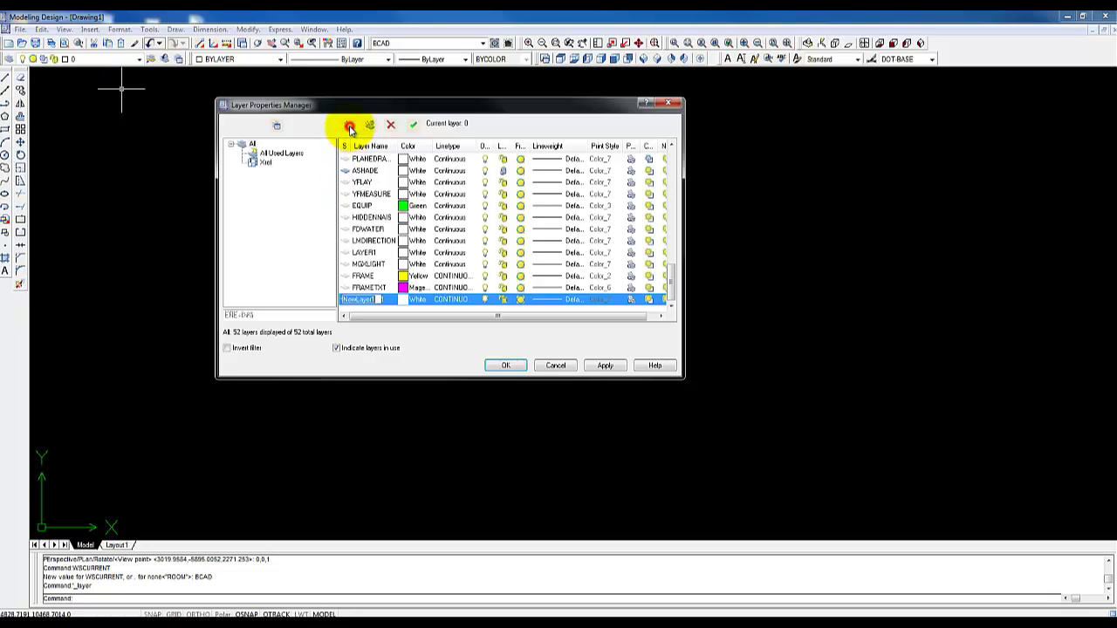
{"action": "type", "text": "YFO"}
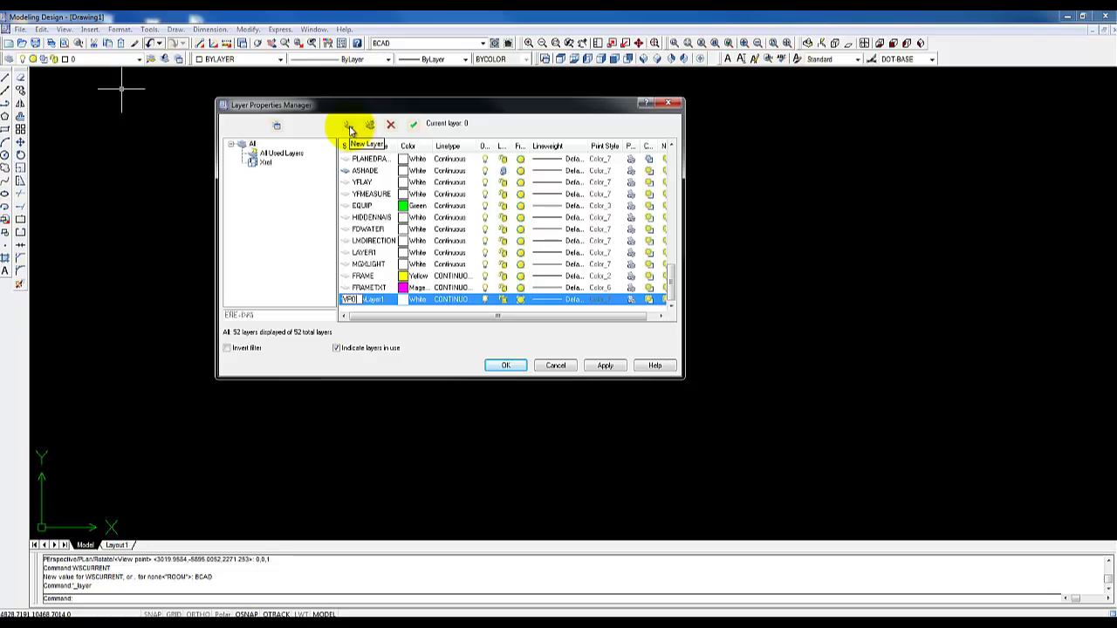
{"action": "type", "text": "RT"}
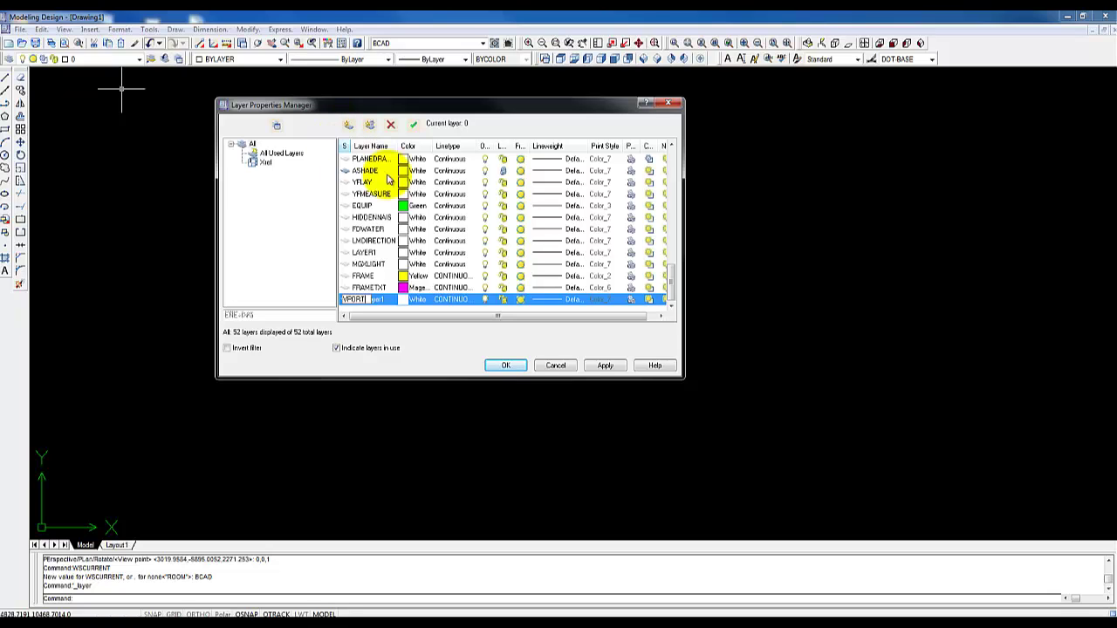
{"action": "left_click", "coordinate": [404, 299]}
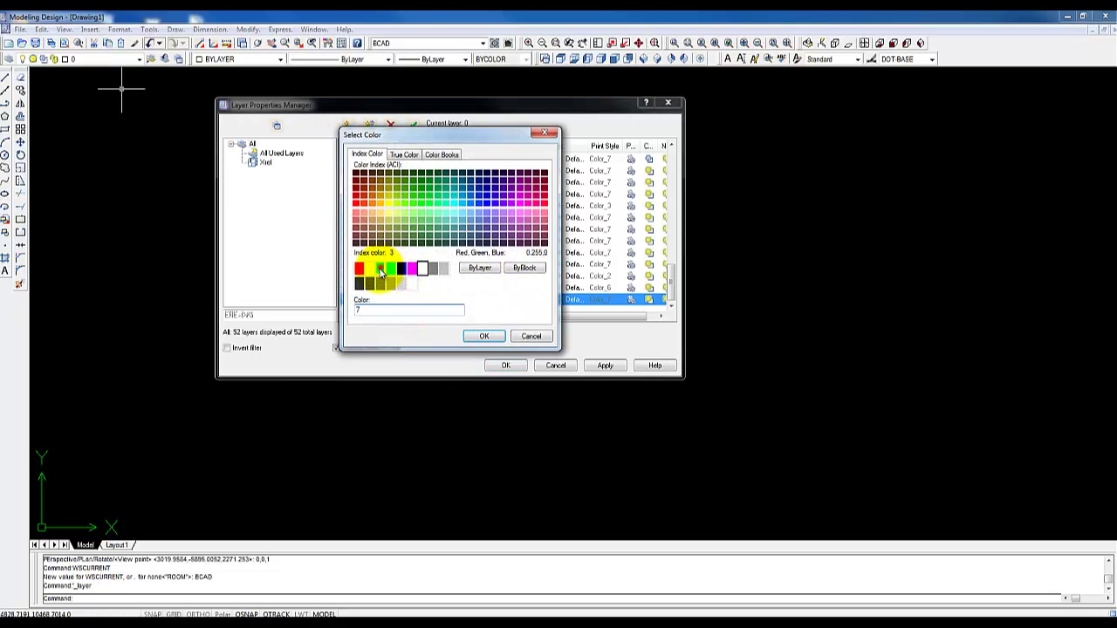
{"action": "left_click", "coordinate": [381, 268]}
{"action": "left_click", "coordinate": [483, 336]}
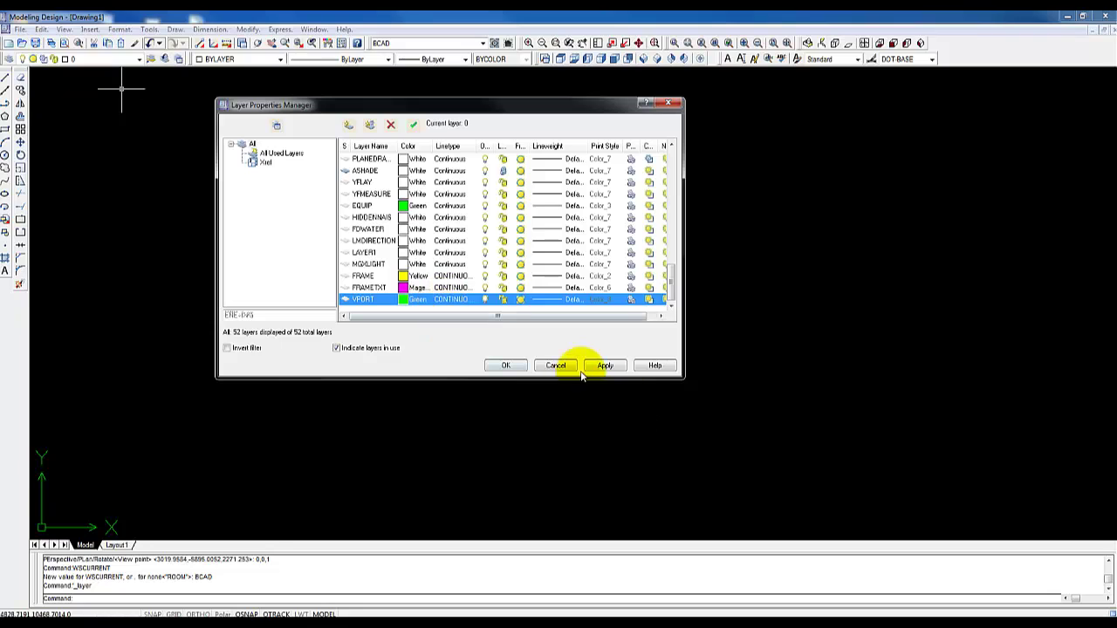
Apply the new layers, make FRAME current, and close the manager.
{"action": "left_click", "coordinate": [610, 367]}
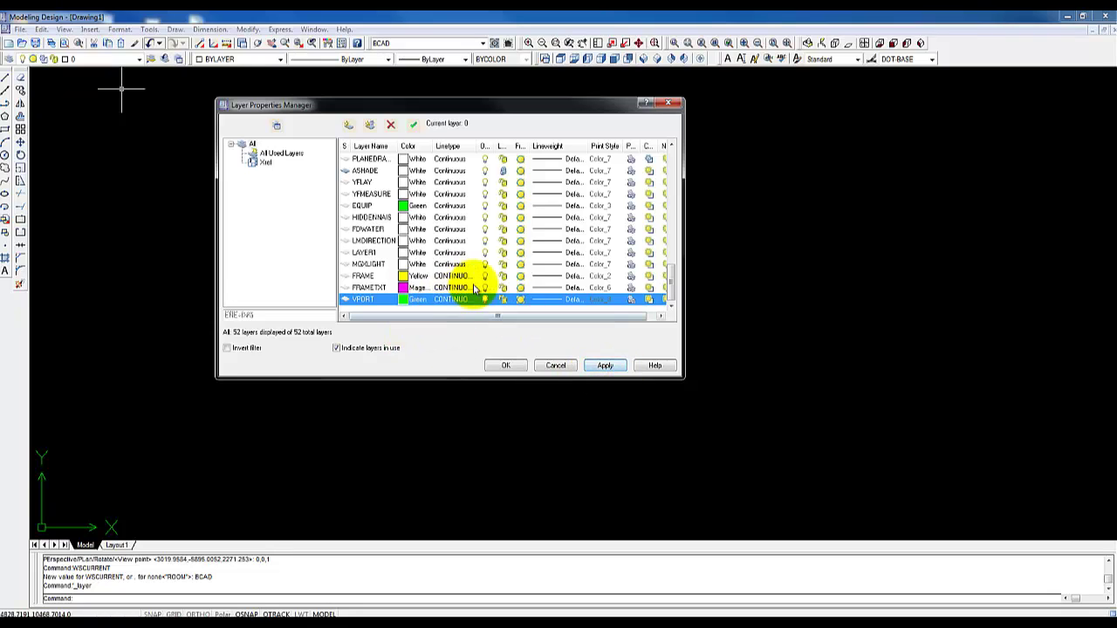
{"action": "left_click", "coordinate": [373, 276]}
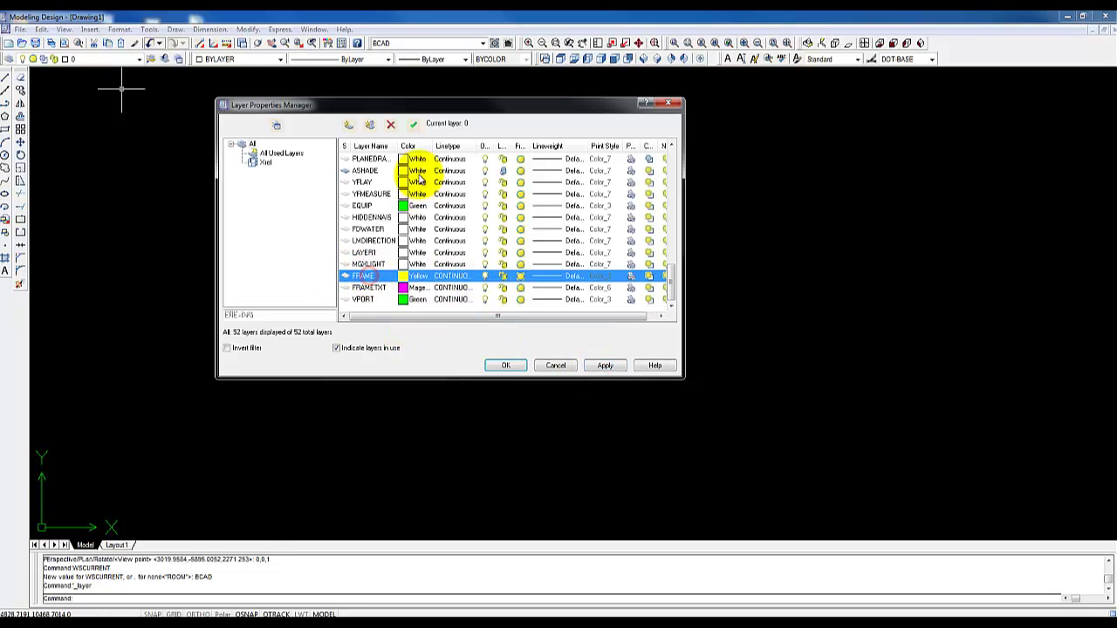
{"action": "left_click", "coordinate": [417, 125]}
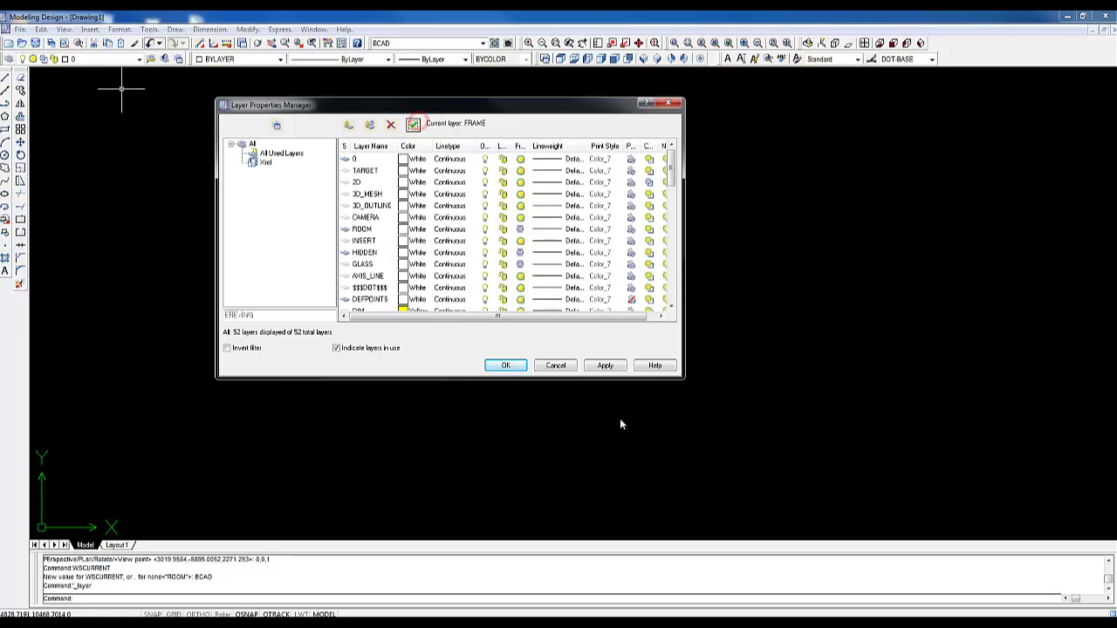
{"action": "left_click", "coordinate": [605, 365]}
{"action": "left_click", "coordinate": [505, 365]}
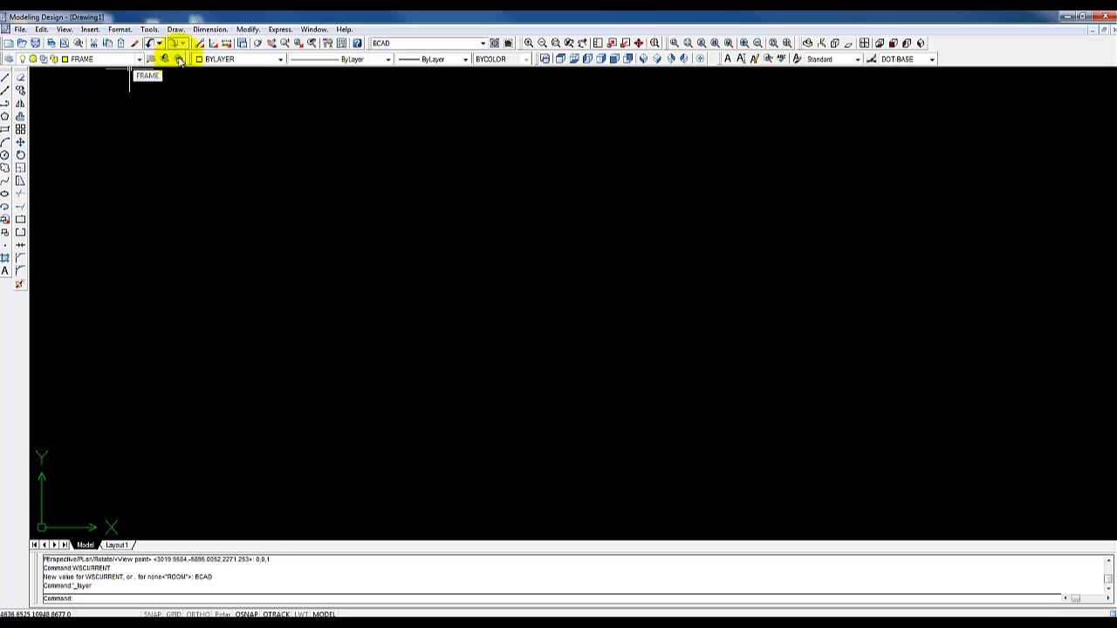
{"action": "left_click", "coordinate": [7, 129]}
{"action": "left_click", "coordinate": [218, 453]}
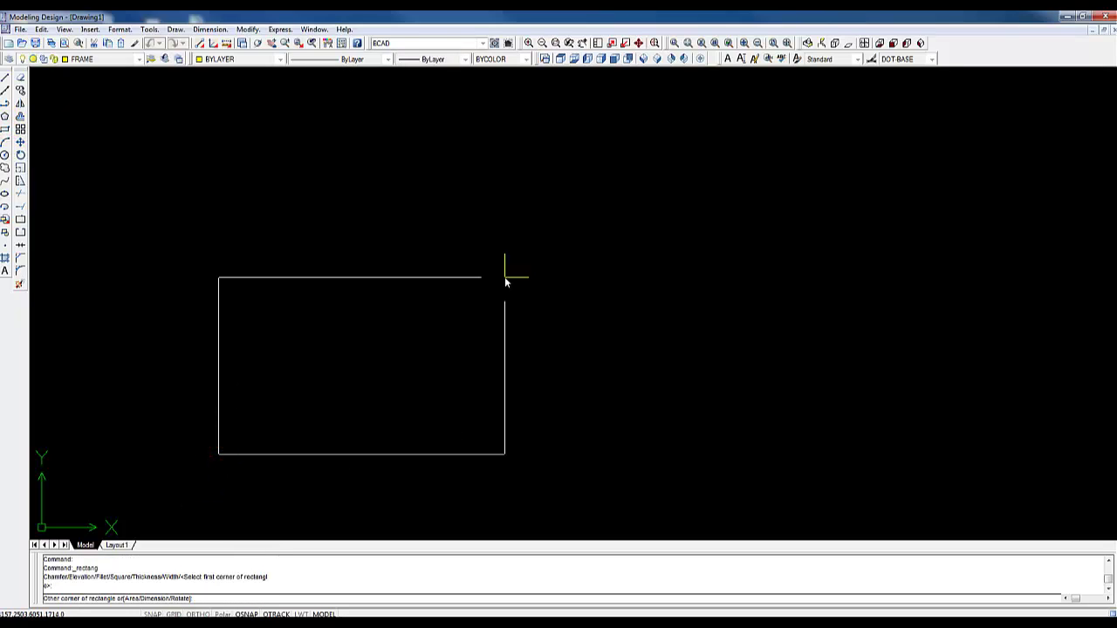
{"action": "type", "text": "@297"}
{"action": "key", "text": "Return"}
{"action": "middle_click", "coordinate": [505, 279]}
{"action": "middle_click", "coordinate": [504, 279]}
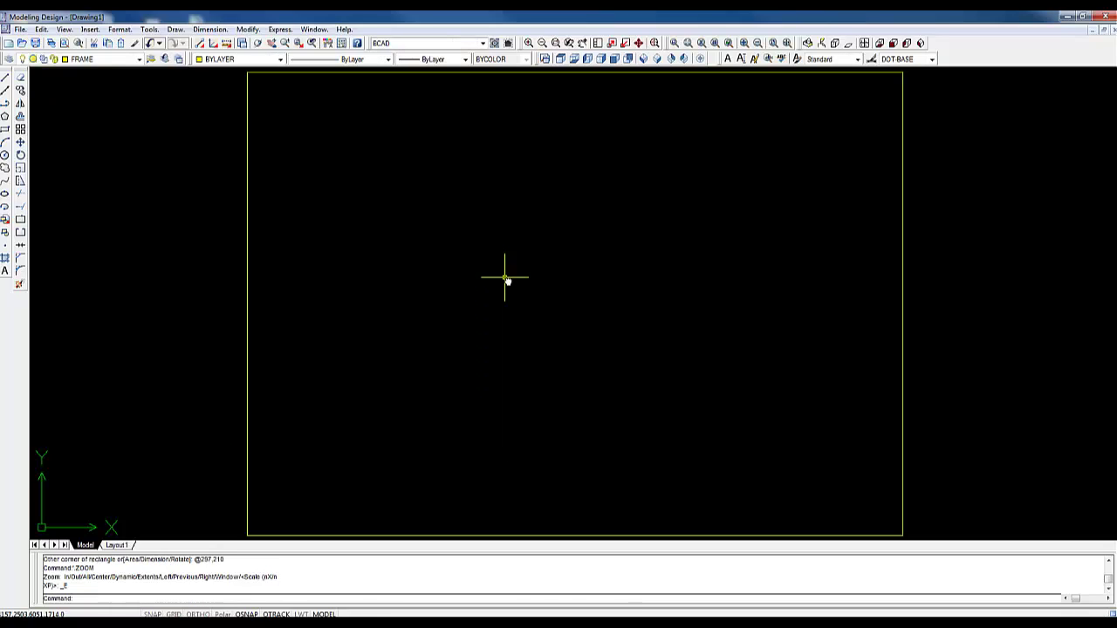
{"action": "scroll", "coordinate": [504, 277], "scroll_direction": "down", "scroll_amount": 1}
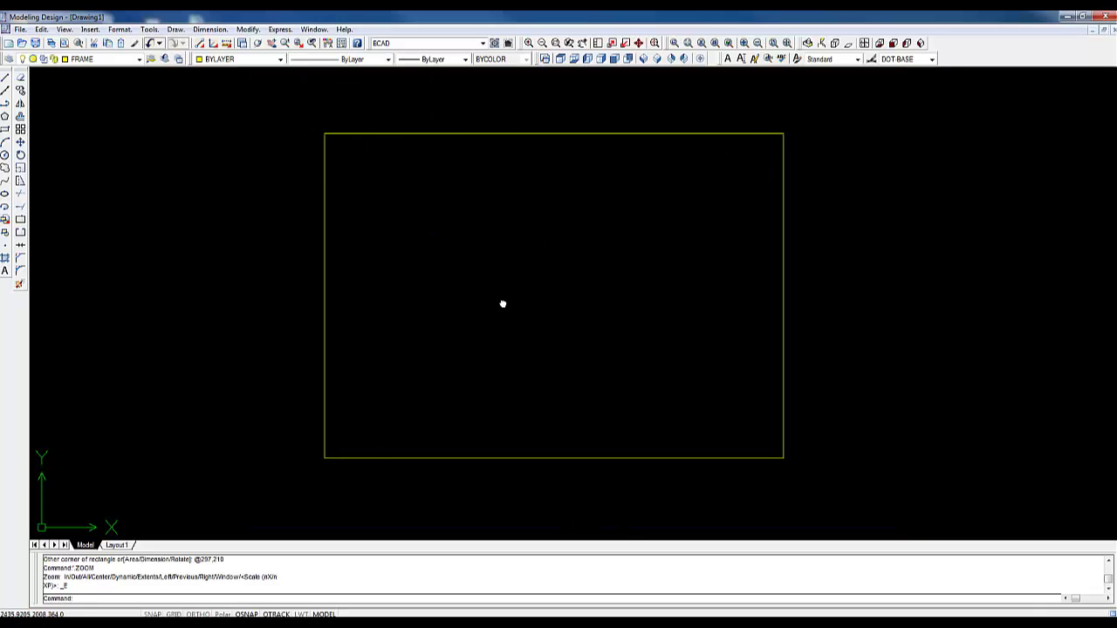
{"action": "scroll", "coordinate": [493, 293], "scroll_direction": "up", "scroll_amount": 2}
{"action": "scroll", "coordinate": [493, 293], "scroll_direction": "down", "scroll_amount": 1}
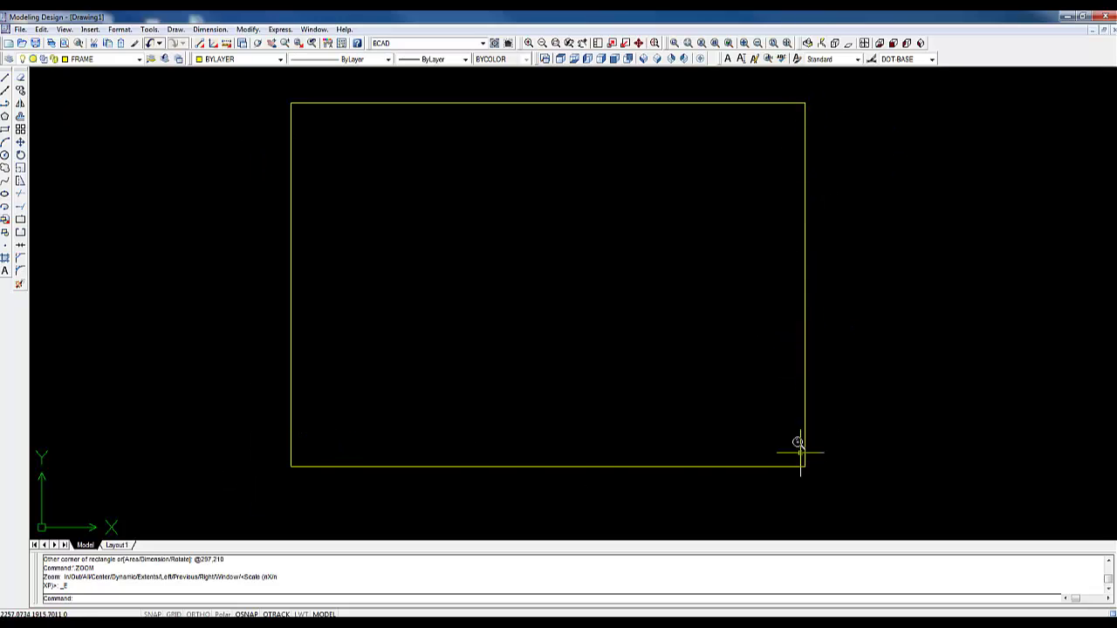
Offset the A4 rectangle 5 units inward to create an inner border.
{"action": "left_click", "coordinate": [20, 115]}
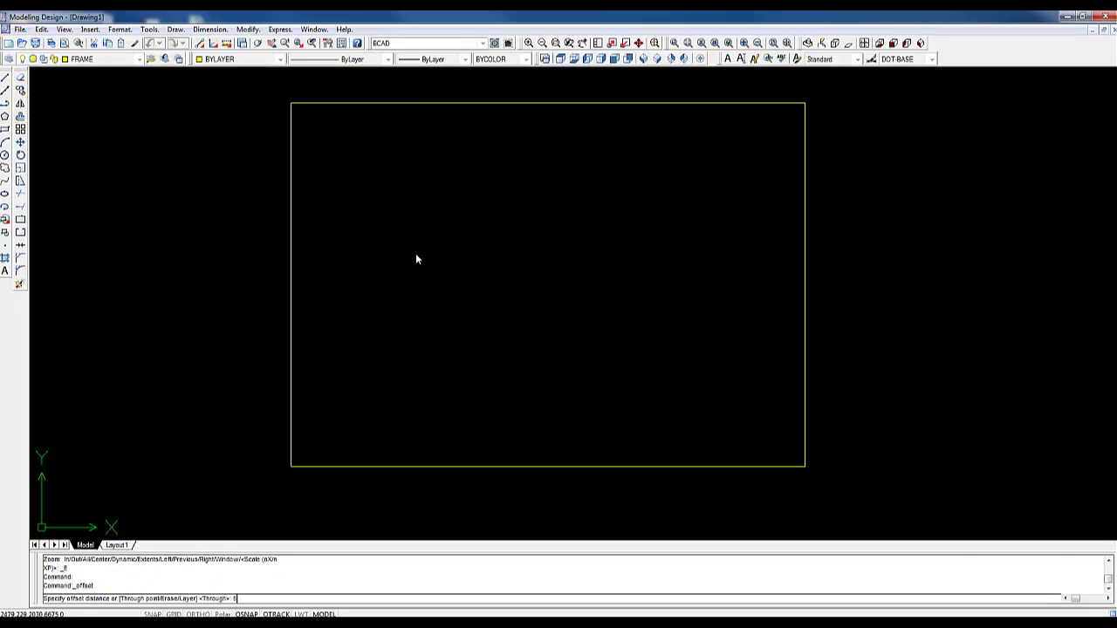
{"action": "type", "text": "5"}
{"action": "key", "text": "Return"}
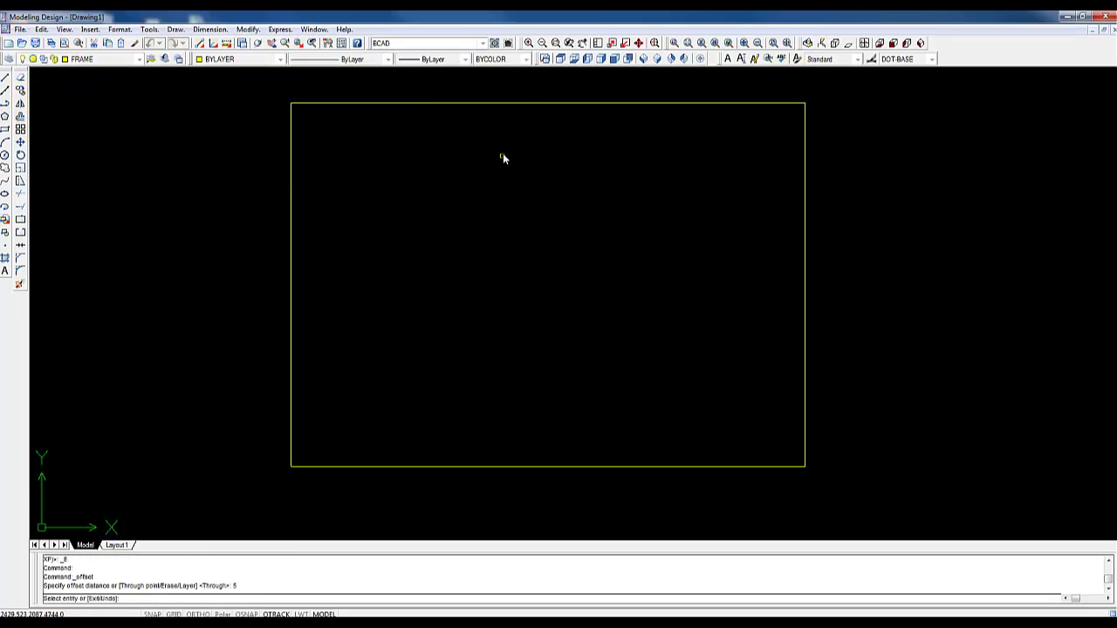
{"action": "left_click", "coordinate": [526, 104]}
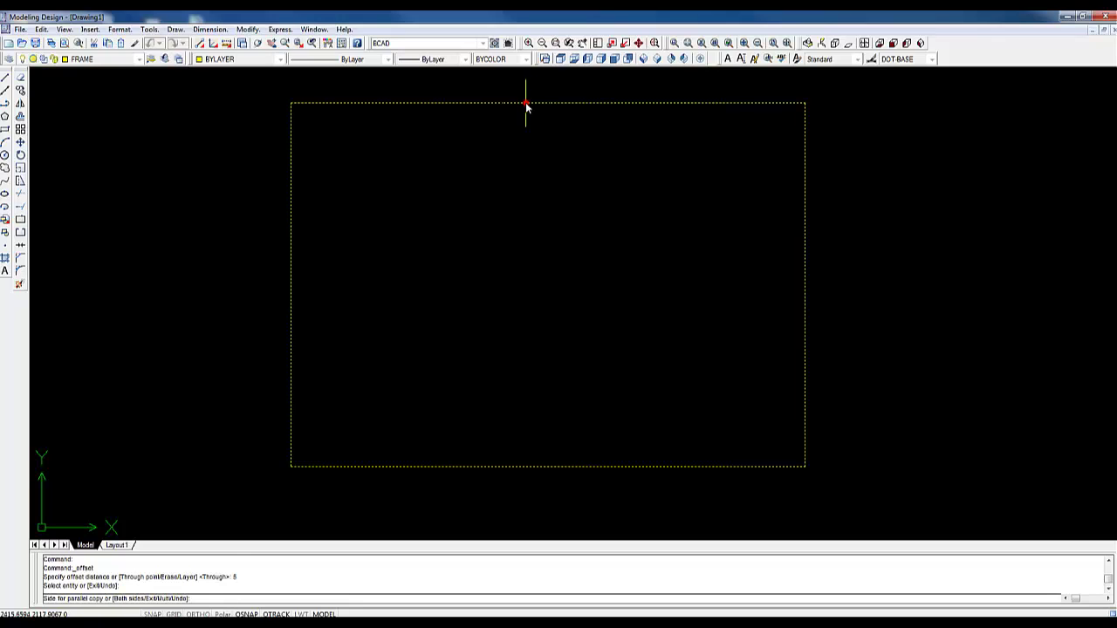
{"action": "left_click", "coordinate": [526, 158]}
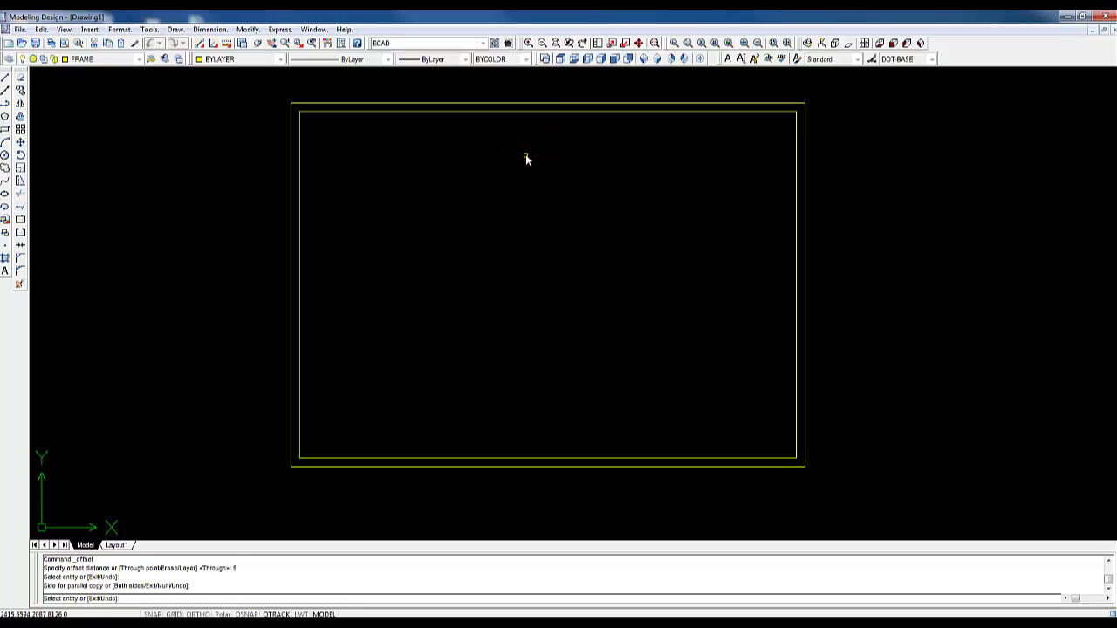
{"action": "key", "text": "Escape"}
{"action": "key", "text": "Escape"}
Explode the inner rectangle into separate lines.
{"action": "middle_click_drag", "start_coordinate": [536, 159], "coordinate": [436, 163]}
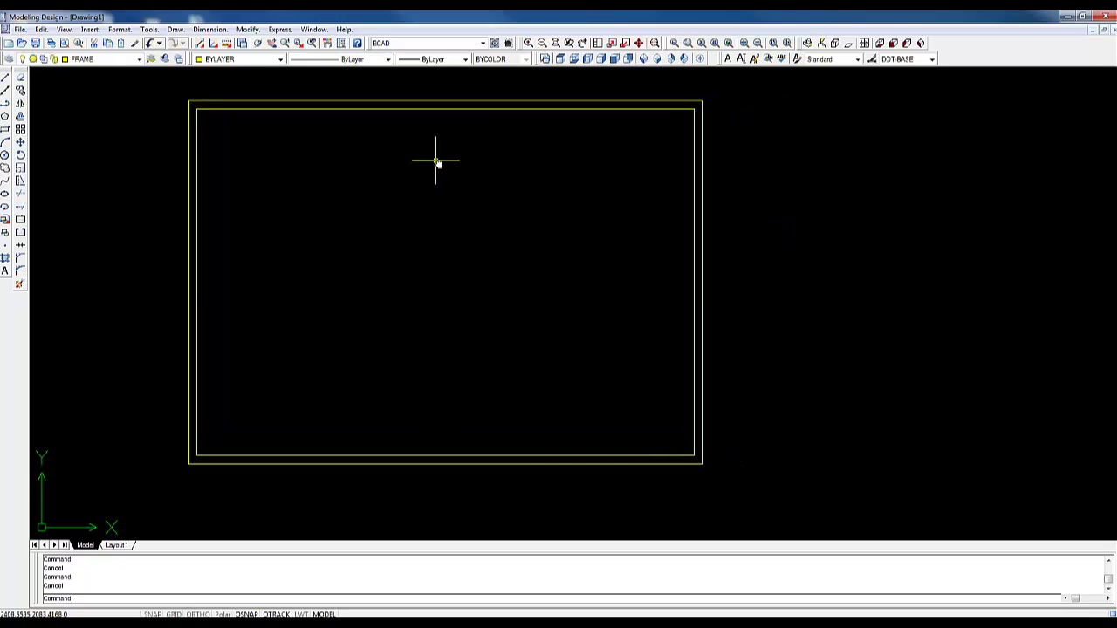
{"action": "left_click", "coordinate": [404, 109]}
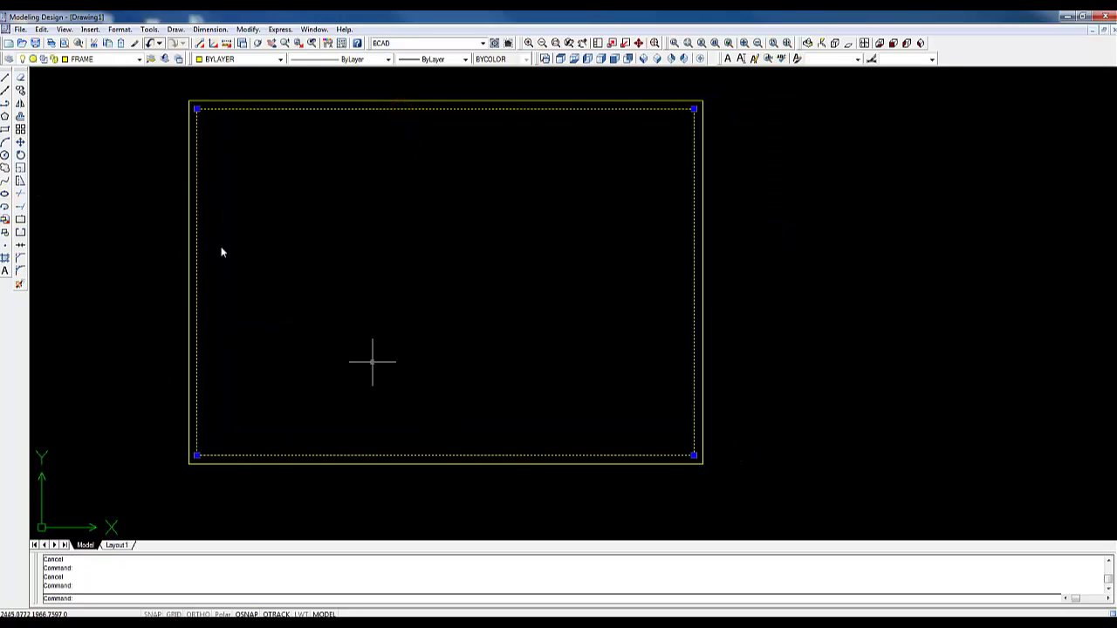
{"action": "left_click", "coordinate": [19, 283]}
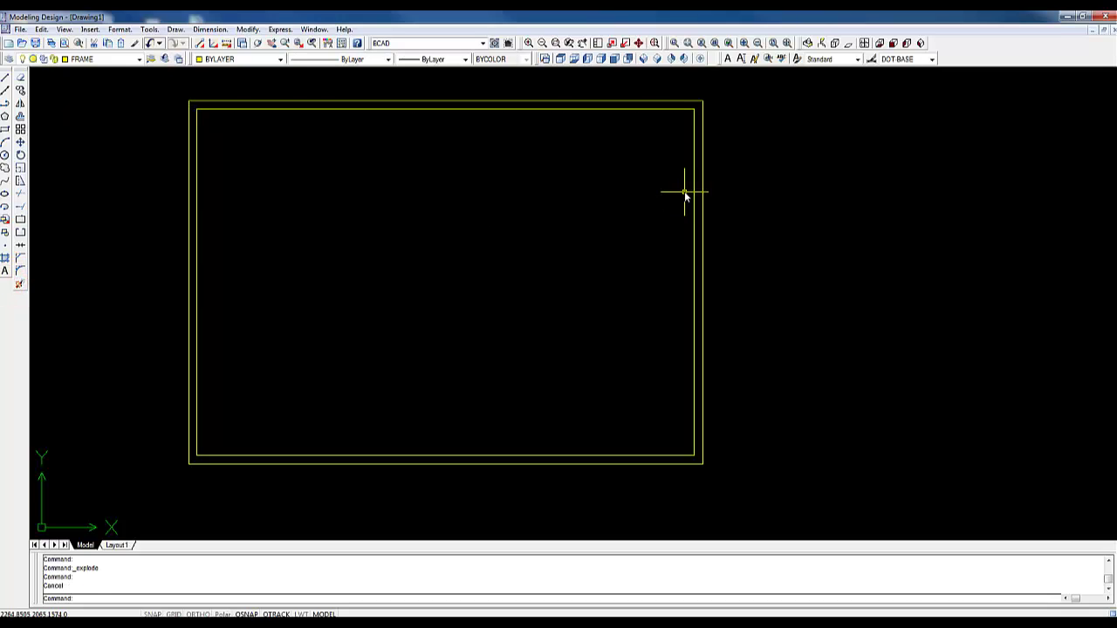
{"action": "middle_click_drag", "start_coordinate": [736, 229], "coordinate": [757, 231]}
{"action": "left_click", "coordinate": [653, 563]}
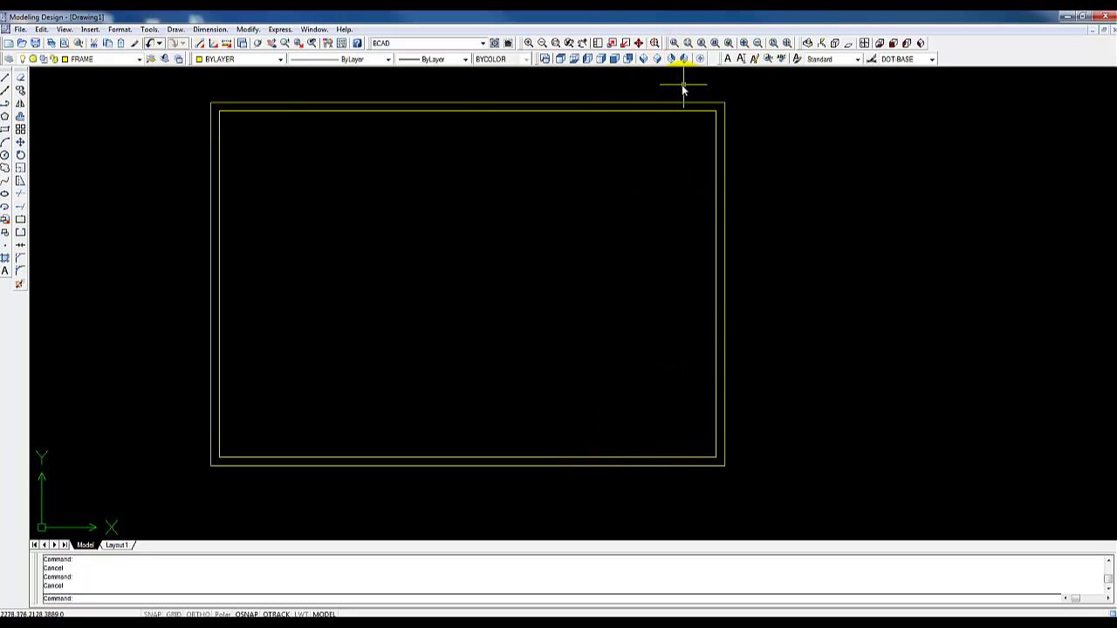
Offset the right inner border line 50 units to the left as the column divider.
{"action": "left_click", "coordinate": [20, 117]}
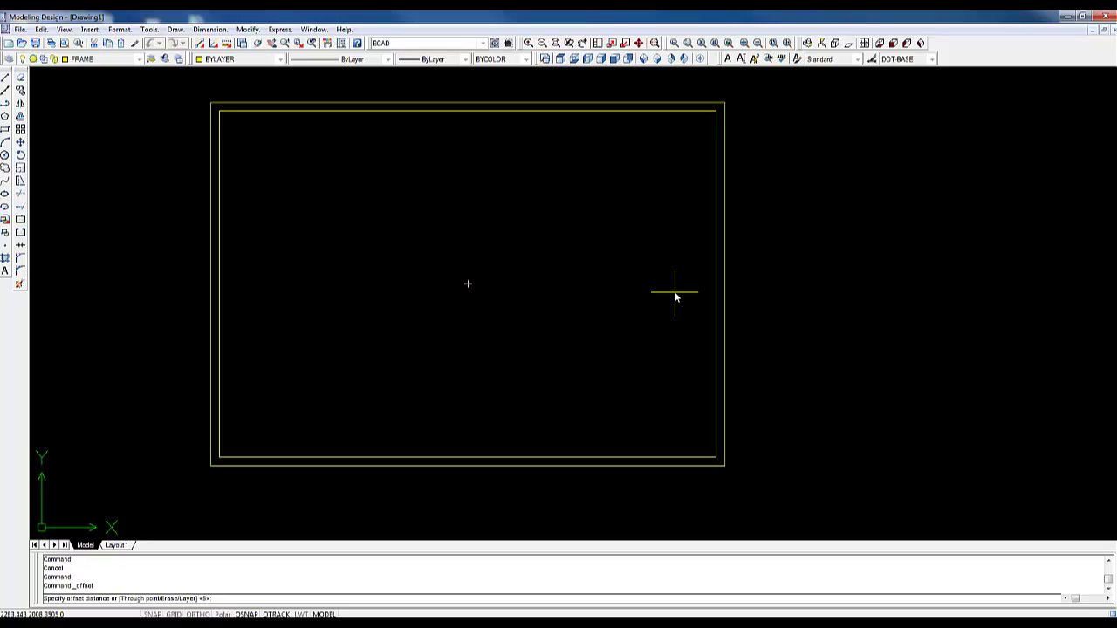
{"action": "key", "text": "Return"}
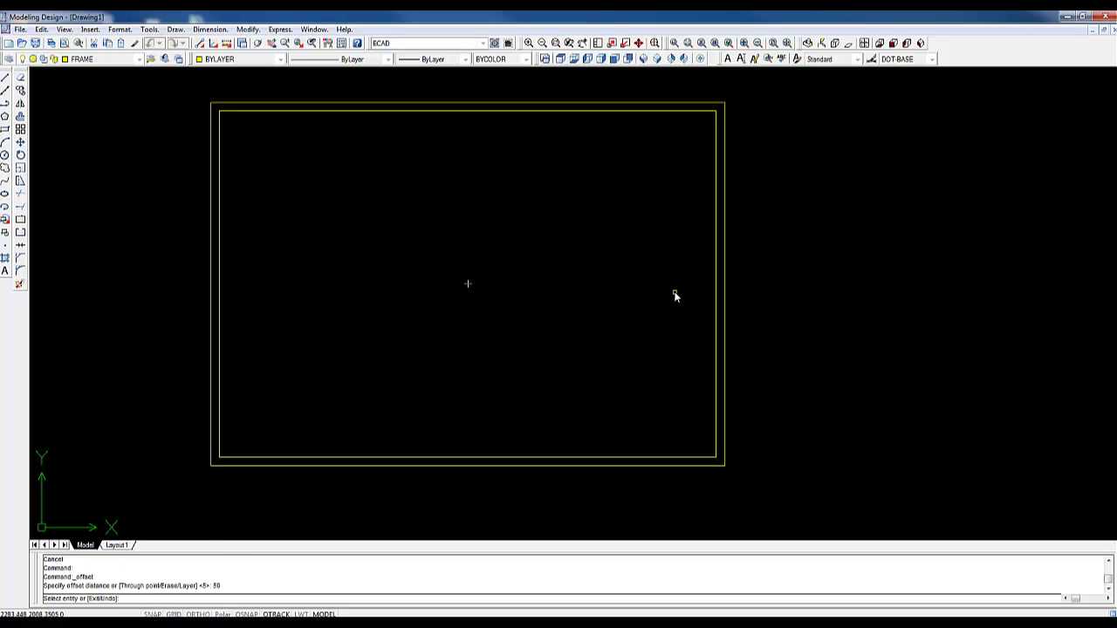
{"action": "left_click", "coordinate": [716, 325]}
{"action": "left_click", "coordinate": [590, 317]}
{"action": "key", "text": "Escape"}
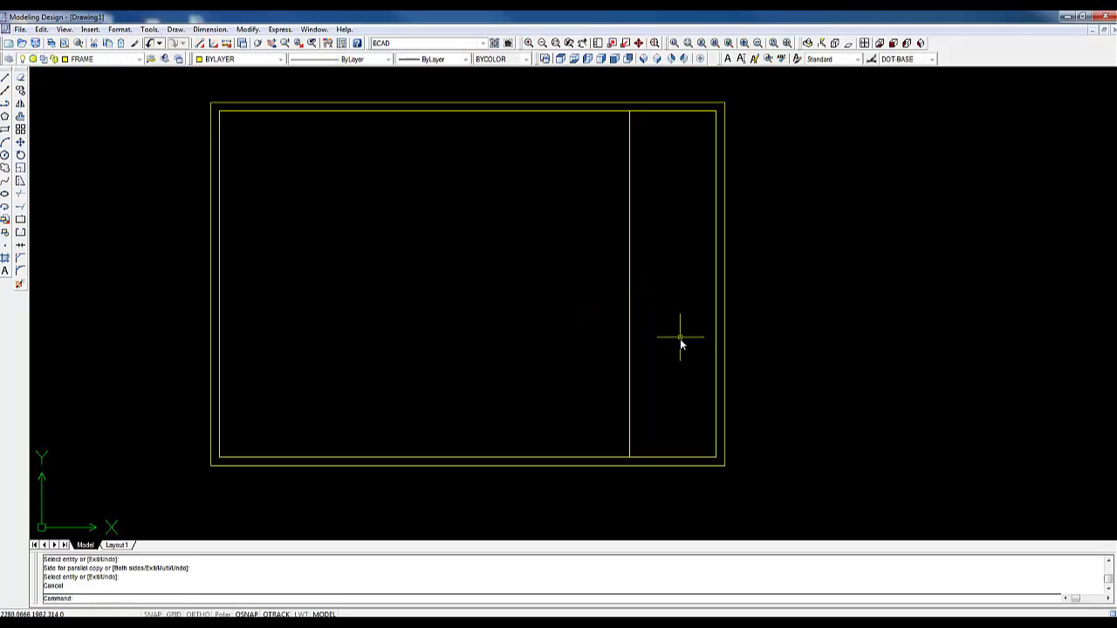
{"action": "key", "text": "Escape"}
{"action": "mouse_move", "coordinate": [681, 339]}
{"action": "middle_mouse_down"}
{"action": "mouse_move", "coordinate": [661, 267]}
{"action": "mouse_move", "coordinate": [671, 319]}
{"action": "middle_mouse_up"}
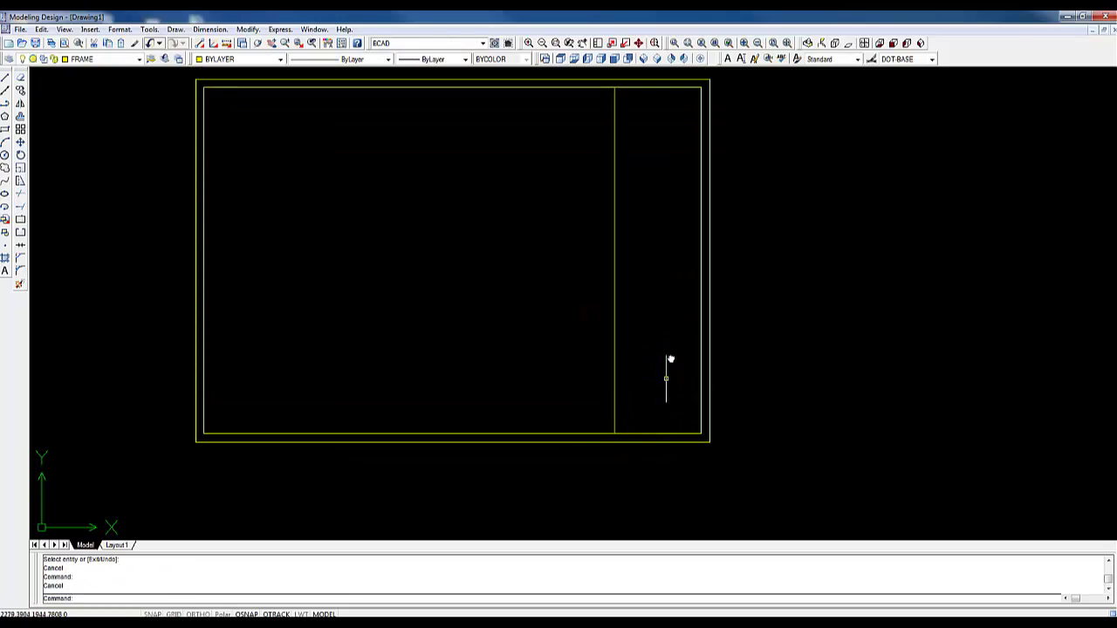
{"action": "scroll", "coordinate": [658, 393], "scroll_direction": "up", "scroll_amount": 2}
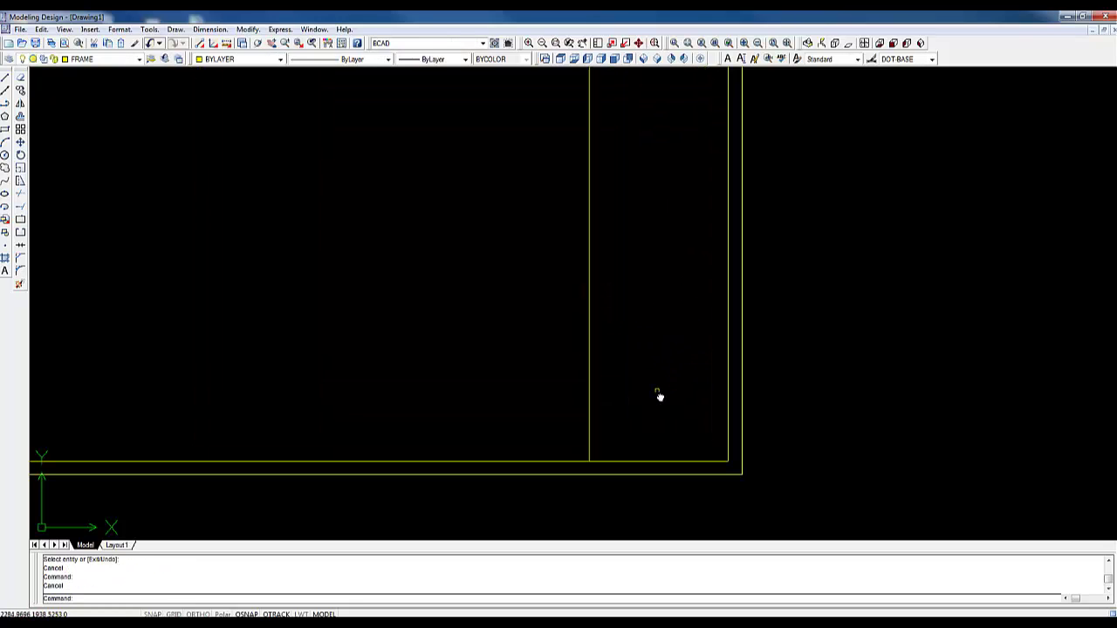
{"action": "middle_click_drag", "start_coordinate": [658, 393], "coordinate": [660, 419]}
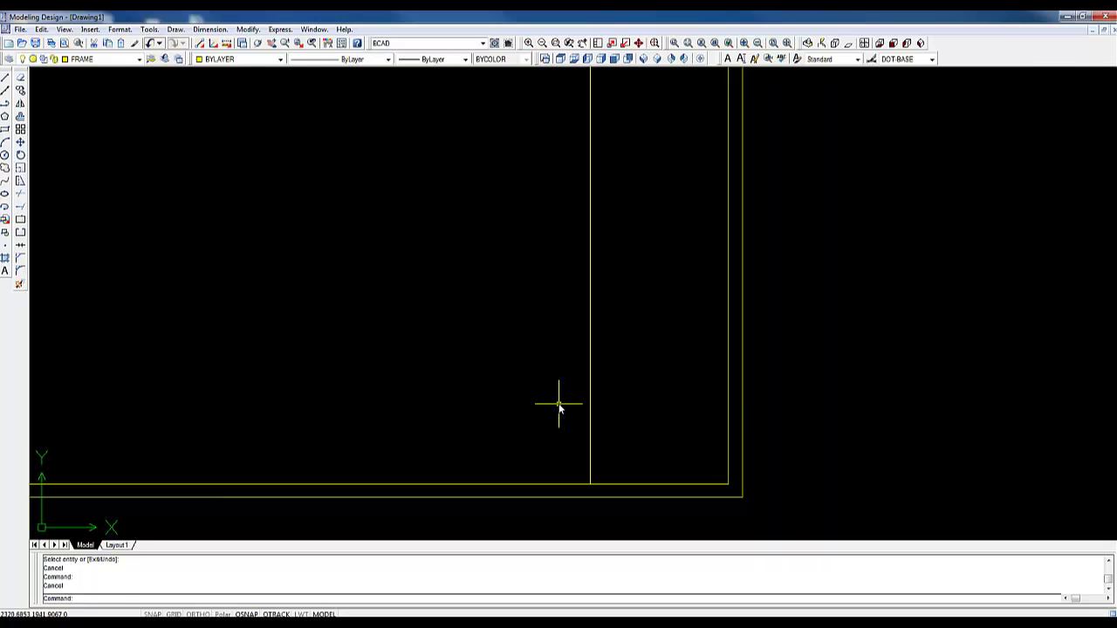
Draw a line across the column bottom from the divider to the inner frame corner.
{"action": "left_click", "coordinate": [6, 78]}
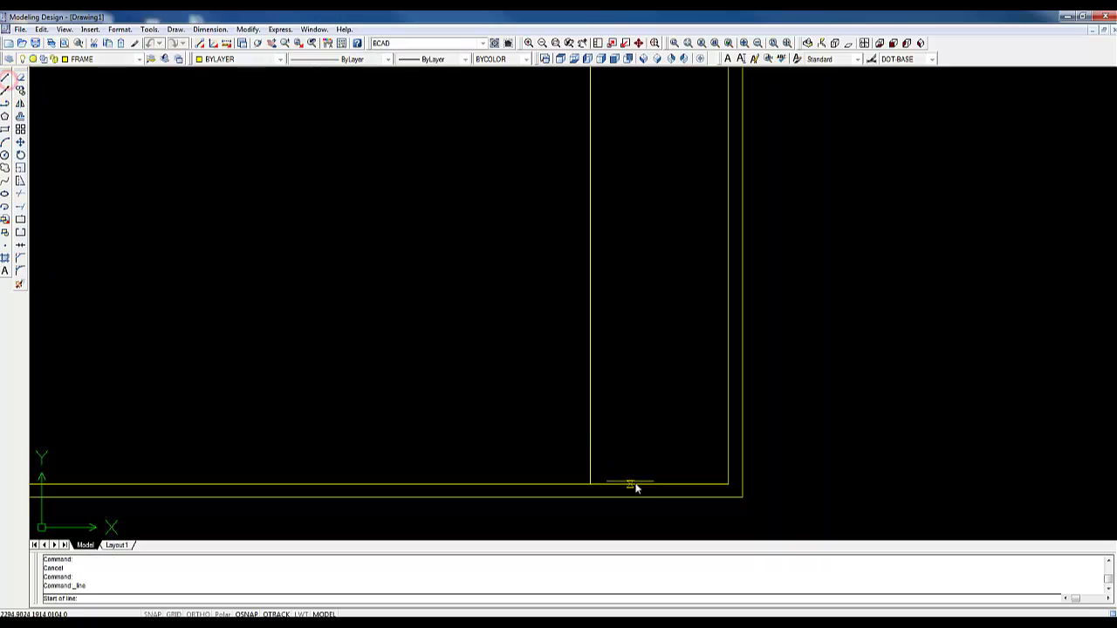
{"action": "left_click", "coordinate": [591, 485]}
{"action": "left_click", "coordinate": [727, 485]}
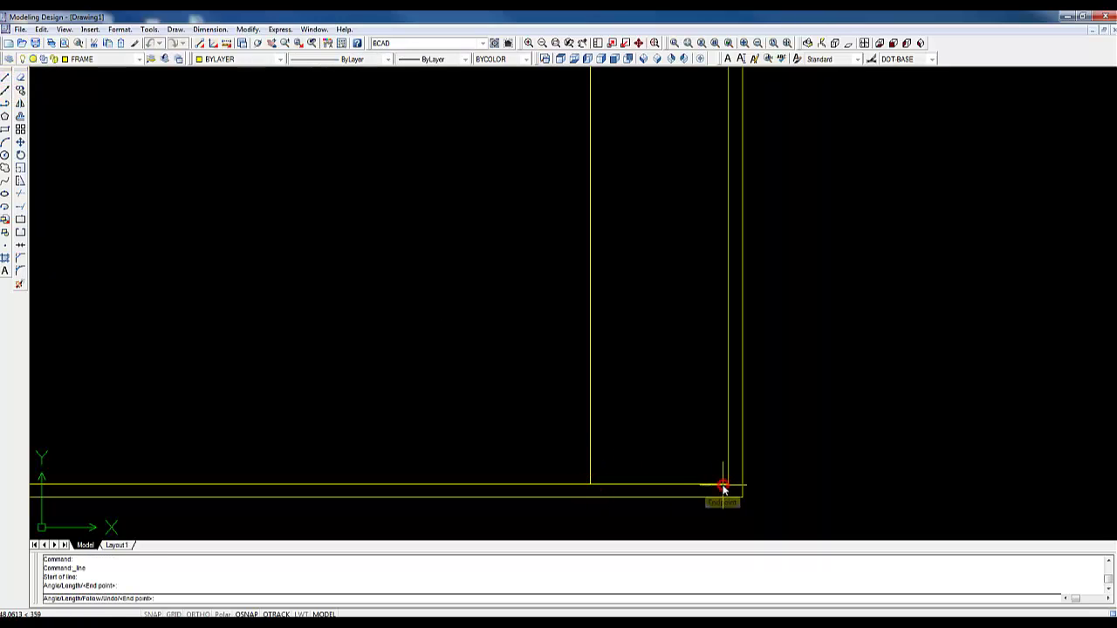
{"action": "key", "text": "Escape"}
{"action": "key", "text": "Escape"}
Move the new bottom line straight up 10 units with Ortho on.
{"action": "left_click", "coordinate": [691, 484]}
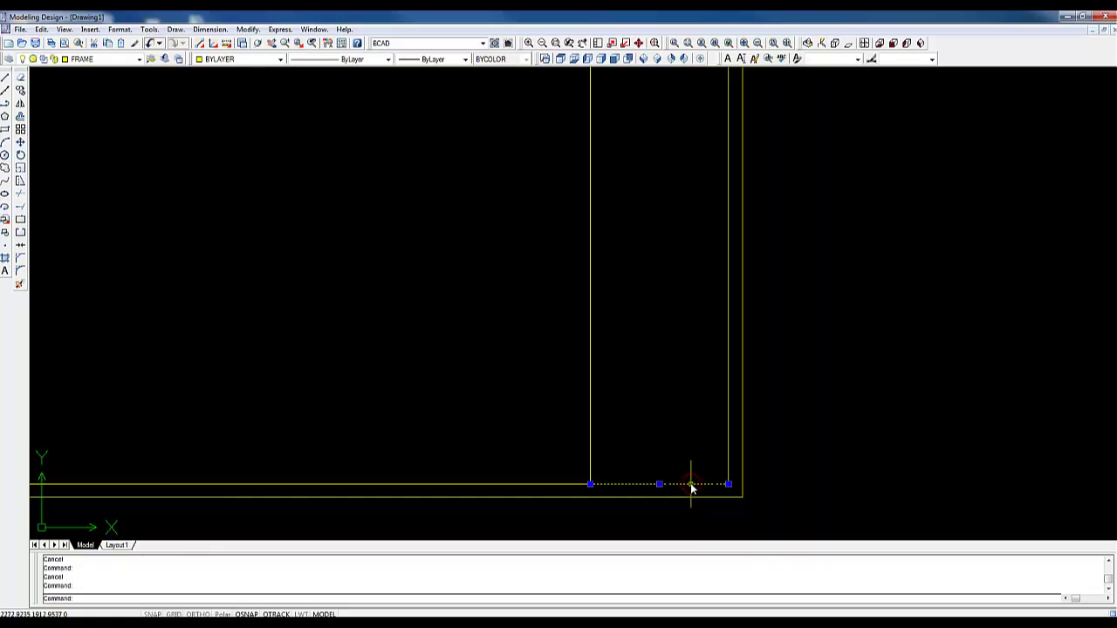
{"action": "key", "text": "Return"}
{"action": "left_click", "coordinate": [729, 485]}
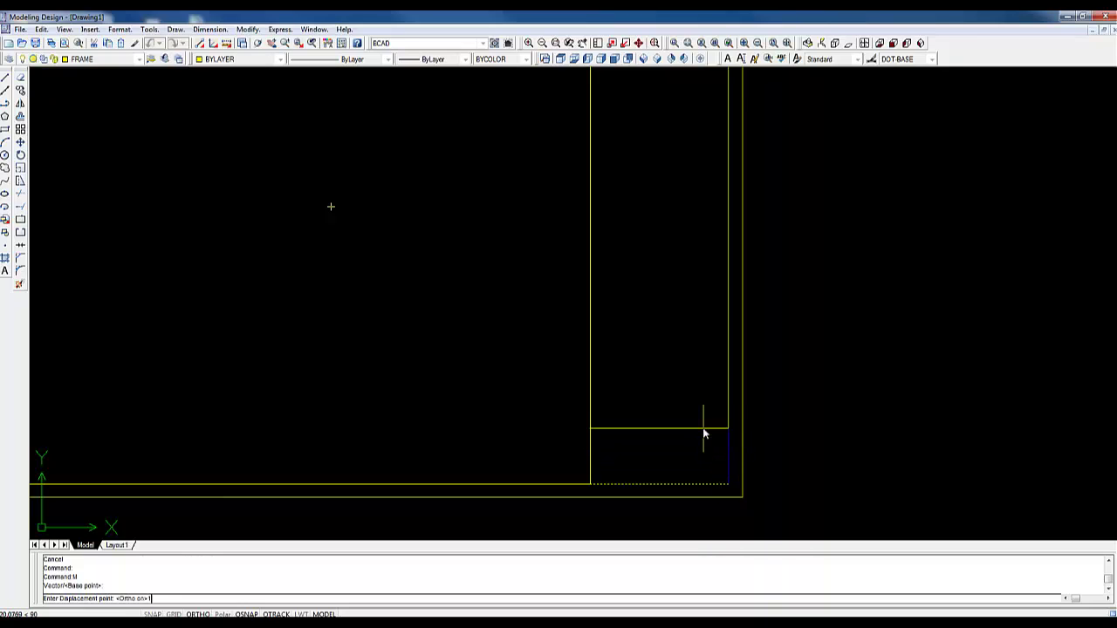
{"action": "key", "text": "Return"}
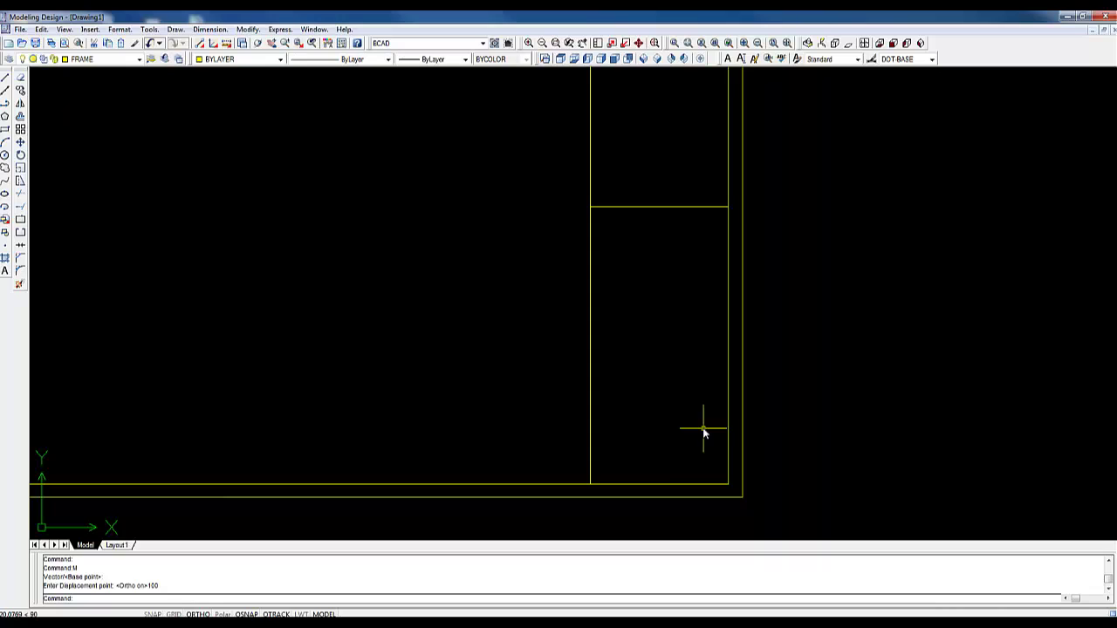
{"action": "key", "text": "ctrl+z"}
{"action": "left_click", "coordinate": [670, 484]}
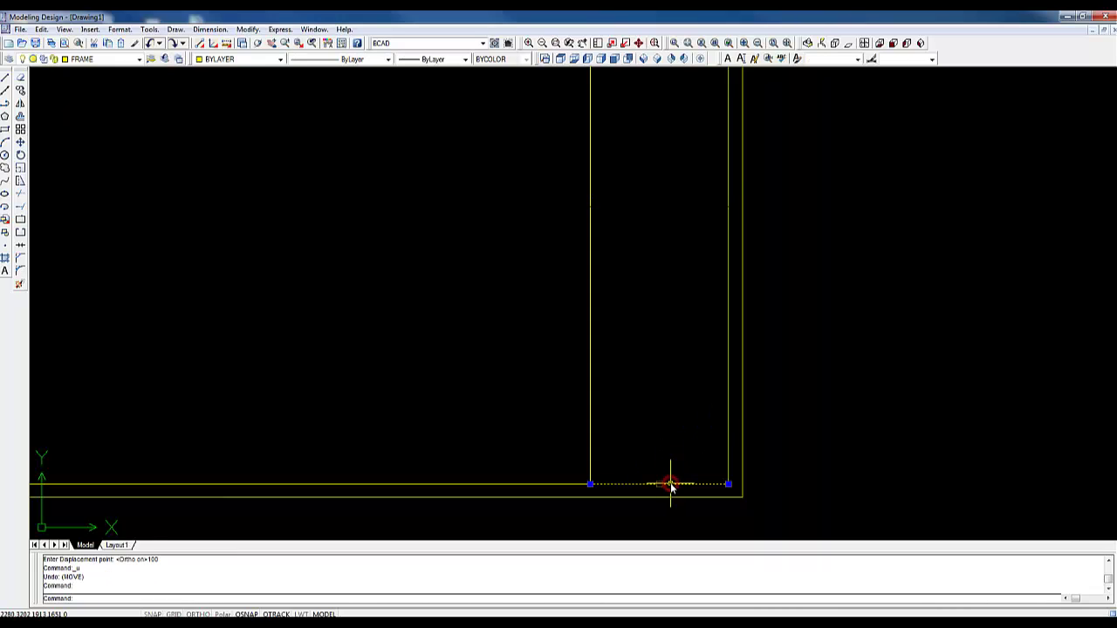
{"action": "type", "text": "M"}
{"action": "key", "text": "Return"}
{"action": "left_click", "coordinate": [660, 482]}
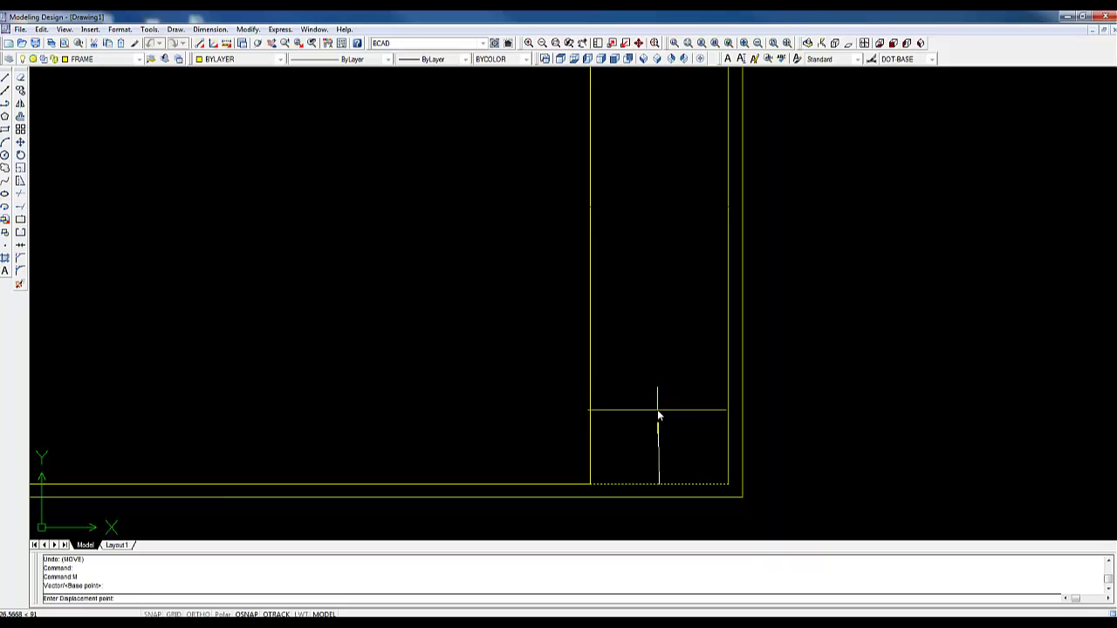
{"action": "key", "text": "F8"}
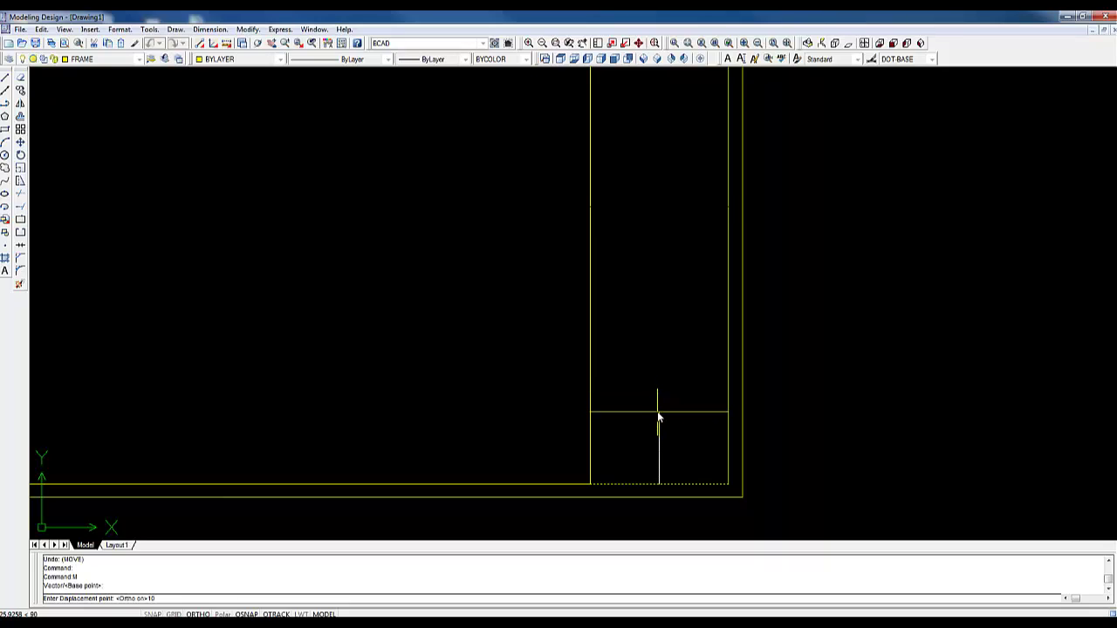
{"action": "key", "text": "Return"}
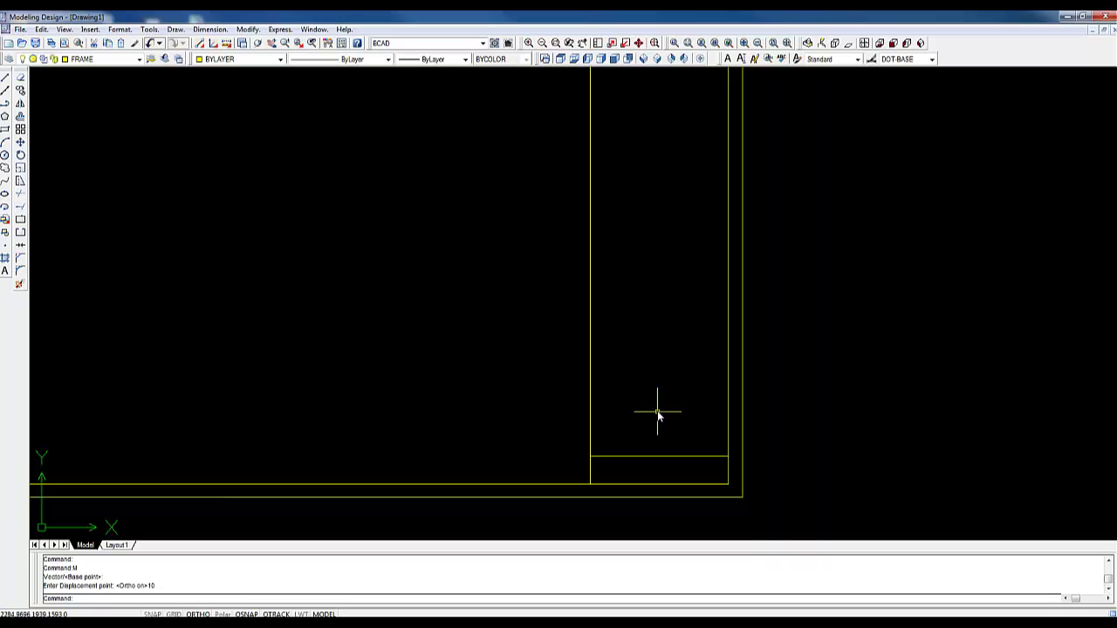
{"action": "left_click", "coordinate": [21, 95]}
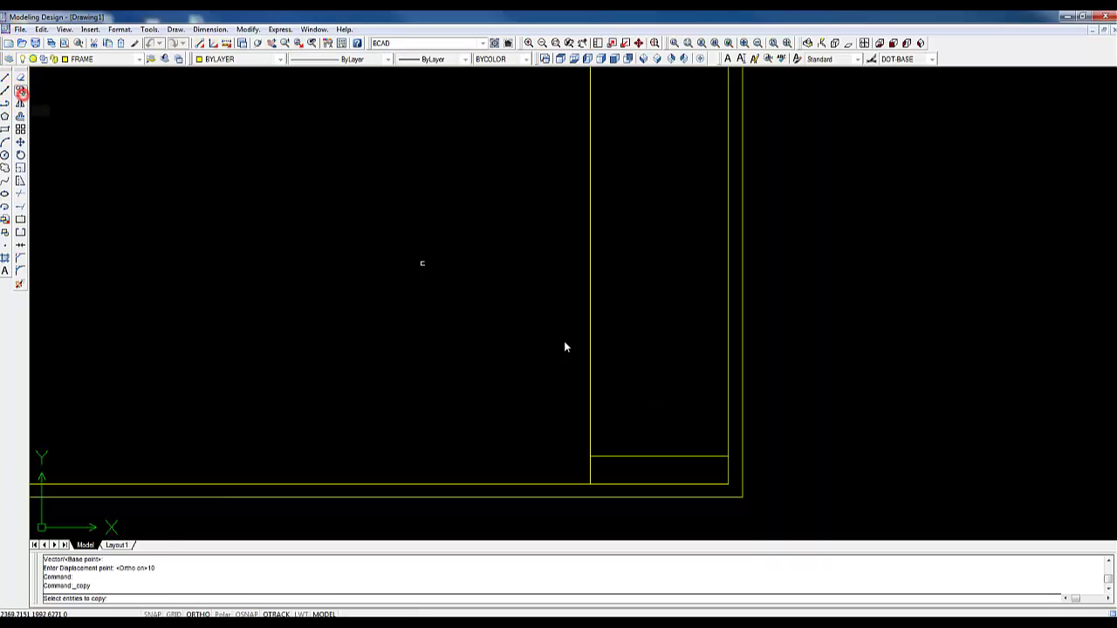
{"action": "left_click", "coordinate": [687, 456]}
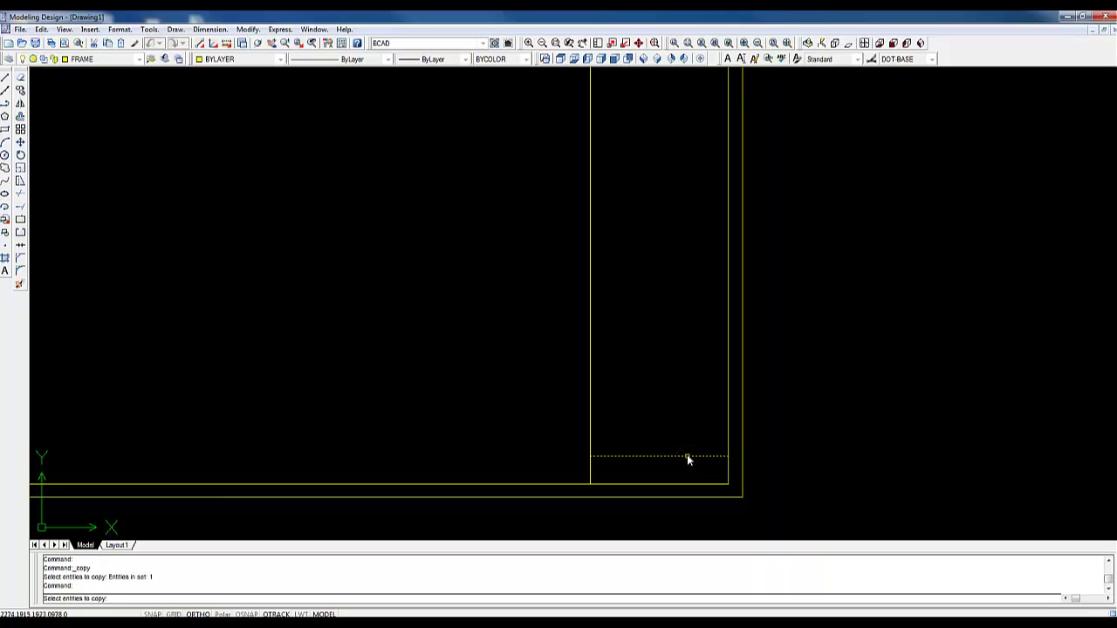
{"action": "key", "text": "Return"}
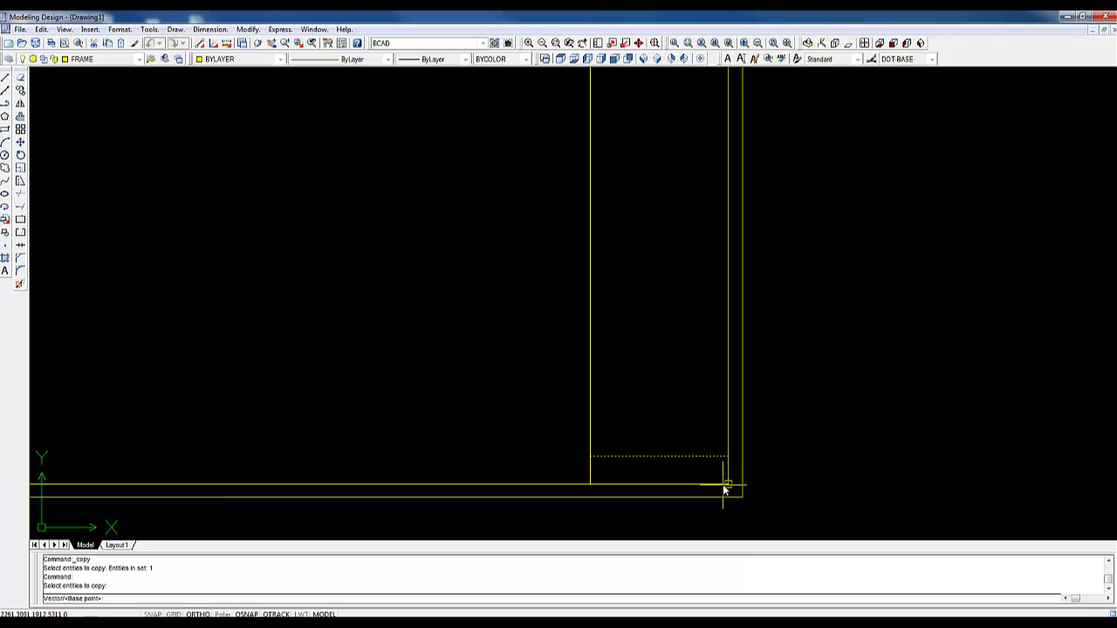
{"action": "left_click", "coordinate": [729, 485]}
{"action": "left_click", "coordinate": [722, 455]}
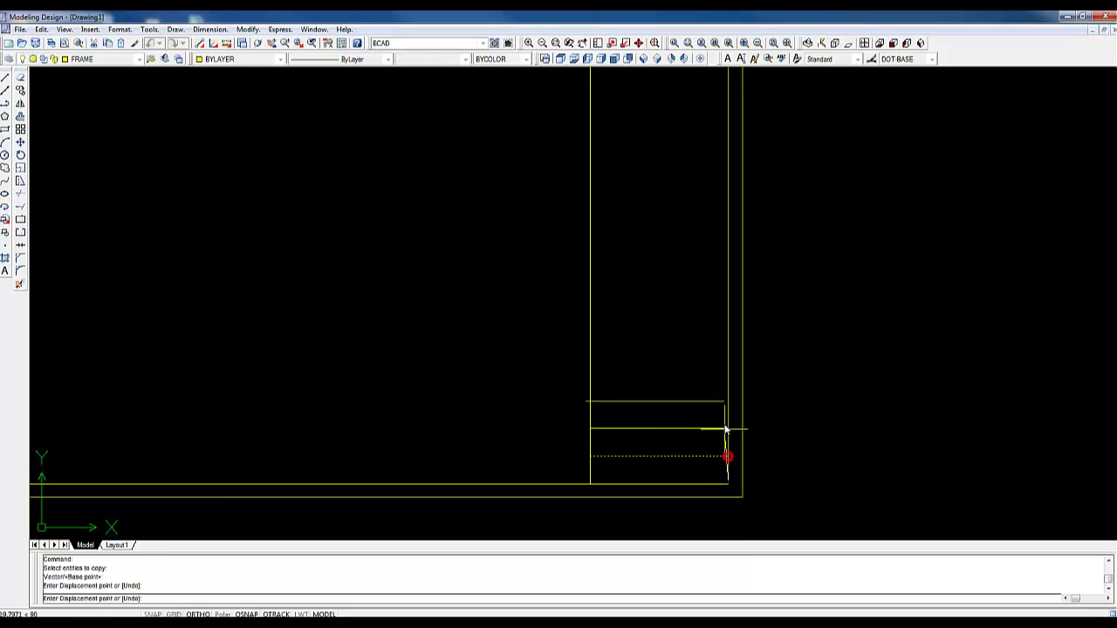
{"action": "left_click", "coordinate": [728, 428]}
{"action": "left_click", "coordinate": [728, 400]}
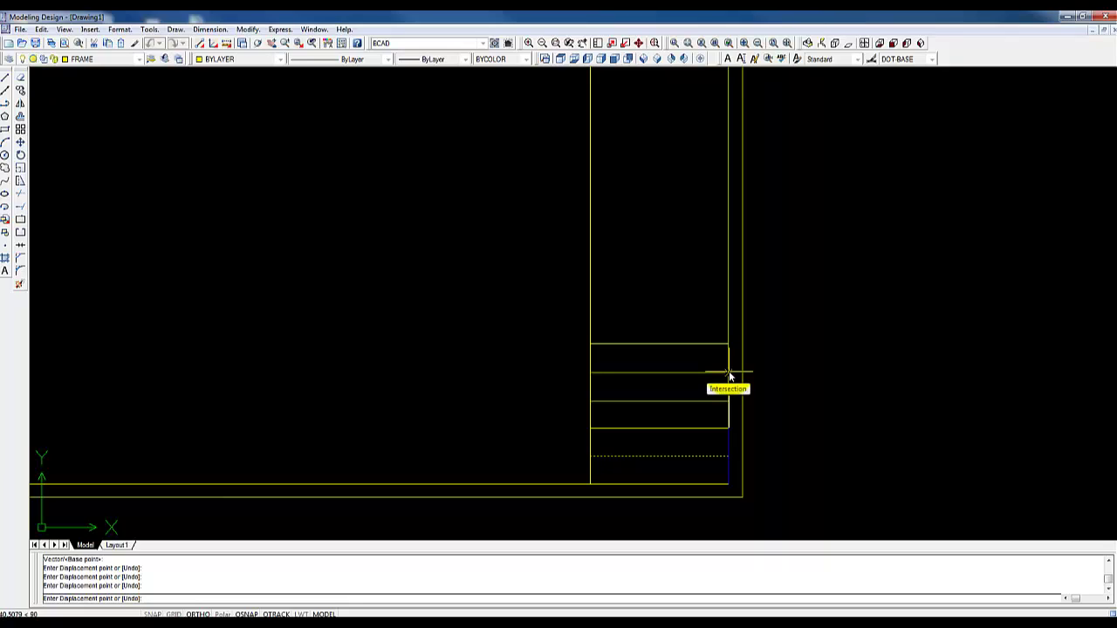
{"action": "left_click", "coordinate": [729, 374]}
{"action": "key", "text": "Escape"}
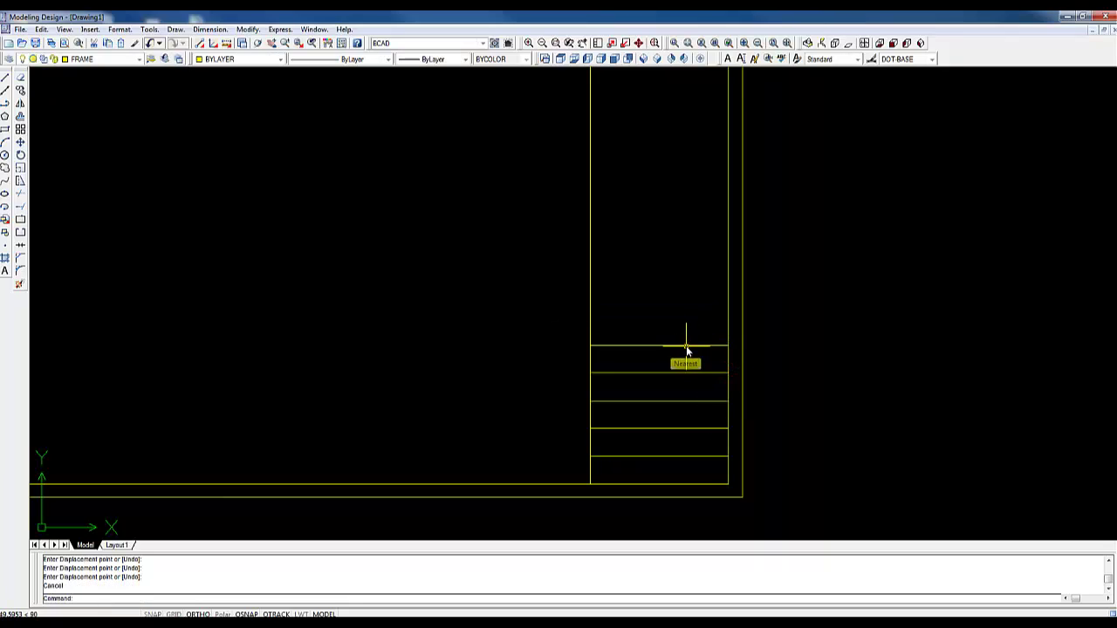
{"action": "key", "text": "Escape"}
{"action": "middle_click_drag", "start_coordinate": [685, 335], "coordinate": [684, 339]}
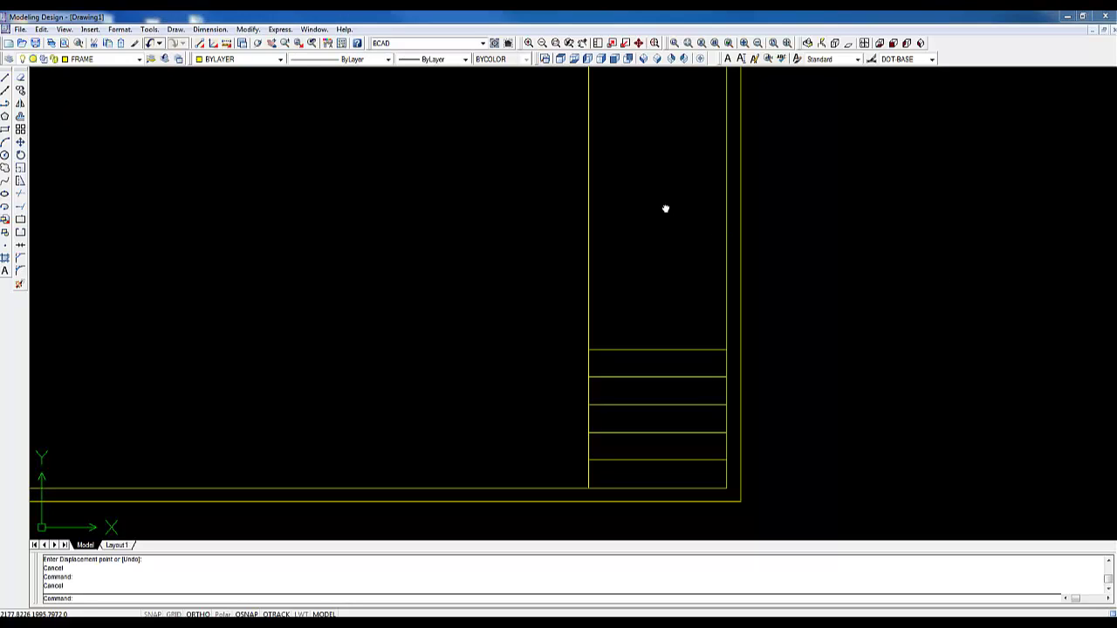
{"action": "middle_click_drag", "start_coordinate": [666, 207], "coordinate": [647, 223]}
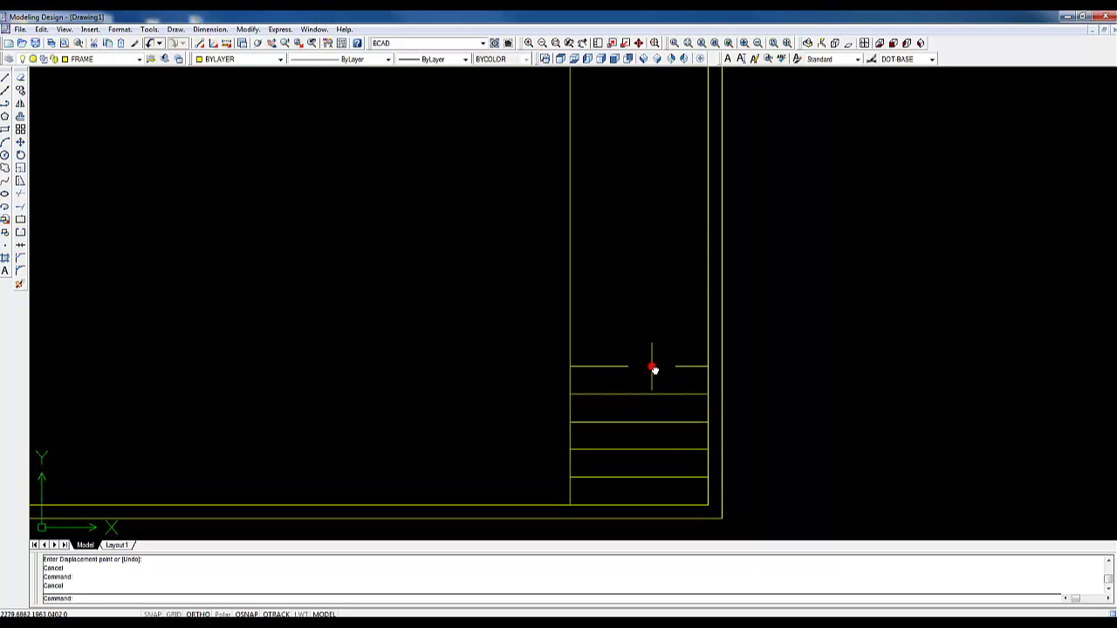
{"action": "left_click", "coordinate": [653, 367]}
{"action": "key", "text": "Escape"}
{"action": "left_click", "coordinate": [653, 368]}
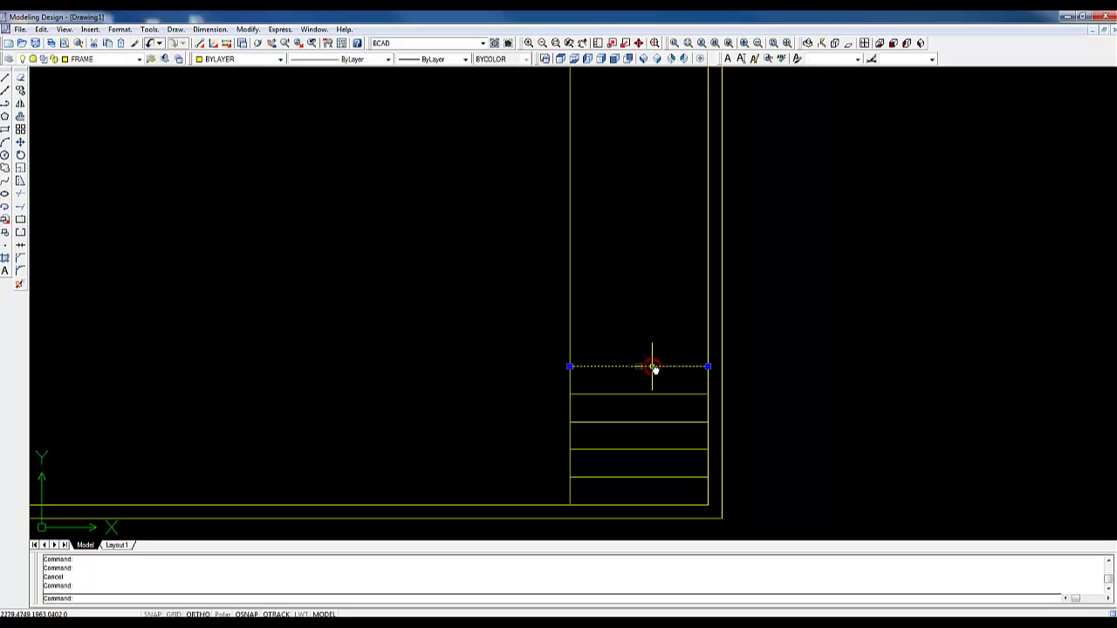
Offset the top divider line upward twice at a 50-unit distance.
{"action": "left_click", "coordinate": [20, 115]}
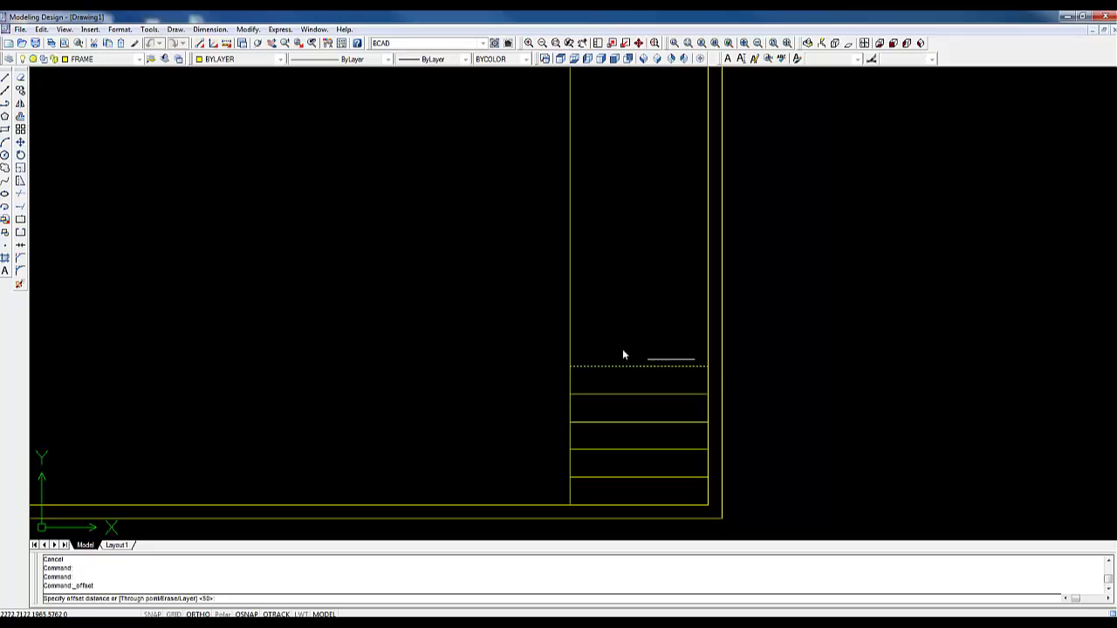
{"action": "left_click", "coordinate": [641, 366]}
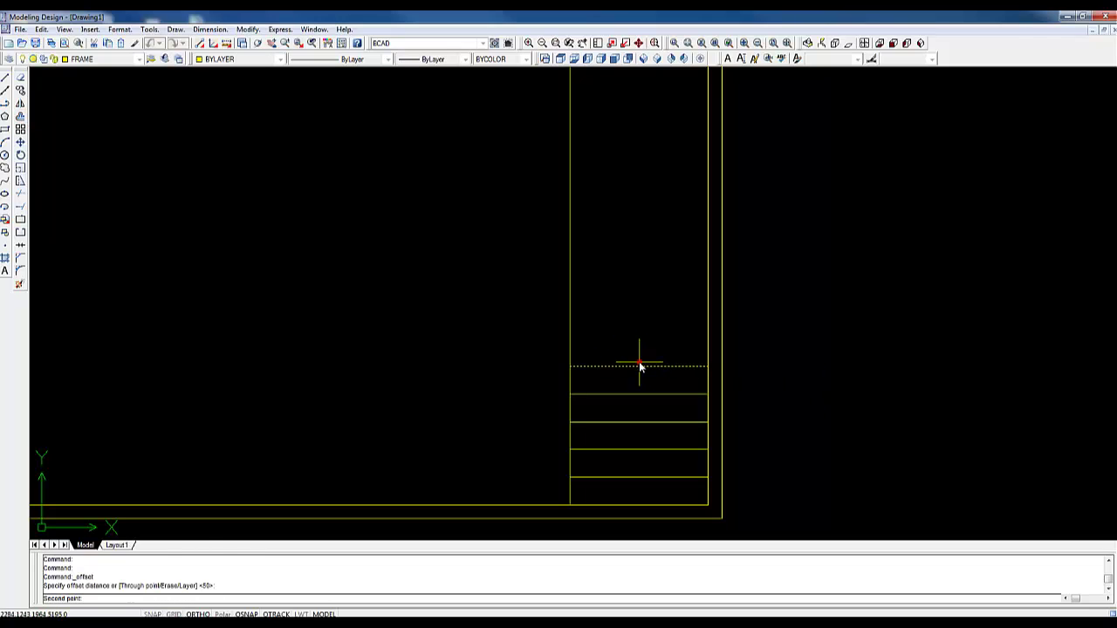
{"action": "left_click", "coordinate": [635, 287]}
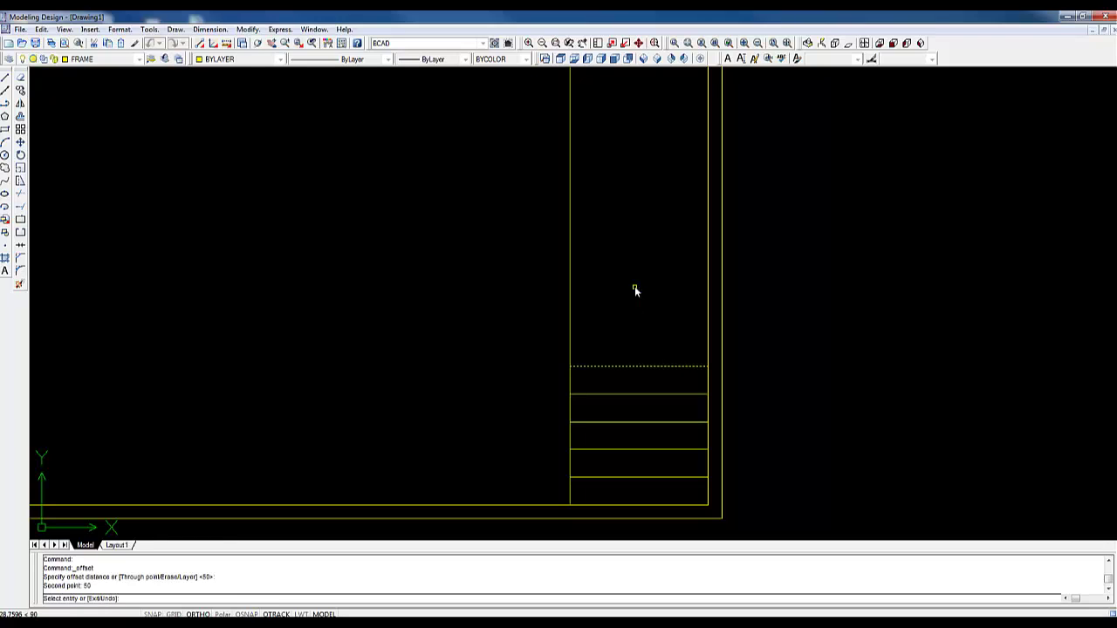
{"action": "left_click", "coordinate": [665, 366]}
{"action": "left_click", "coordinate": [652, 302]}
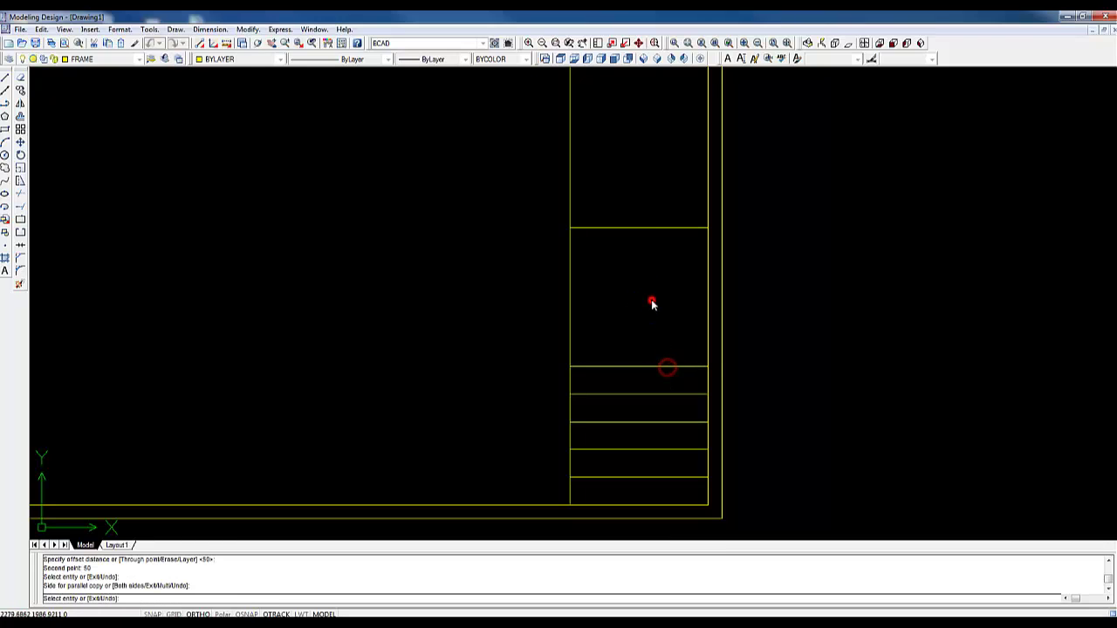
{"action": "left_click", "coordinate": [646, 227]}
{"action": "left_click", "coordinate": [646, 144]}
{"action": "mouse_move", "coordinate": [657, 266]}
{"action": "middle_mouse_down"}
{"action": "mouse_move", "coordinate": [631, 370]}
{"action": "mouse_move", "coordinate": [637, 245]}
{"action": "mouse_move", "coordinate": [637, 300]}
{"action": "middle_mouse_up"}
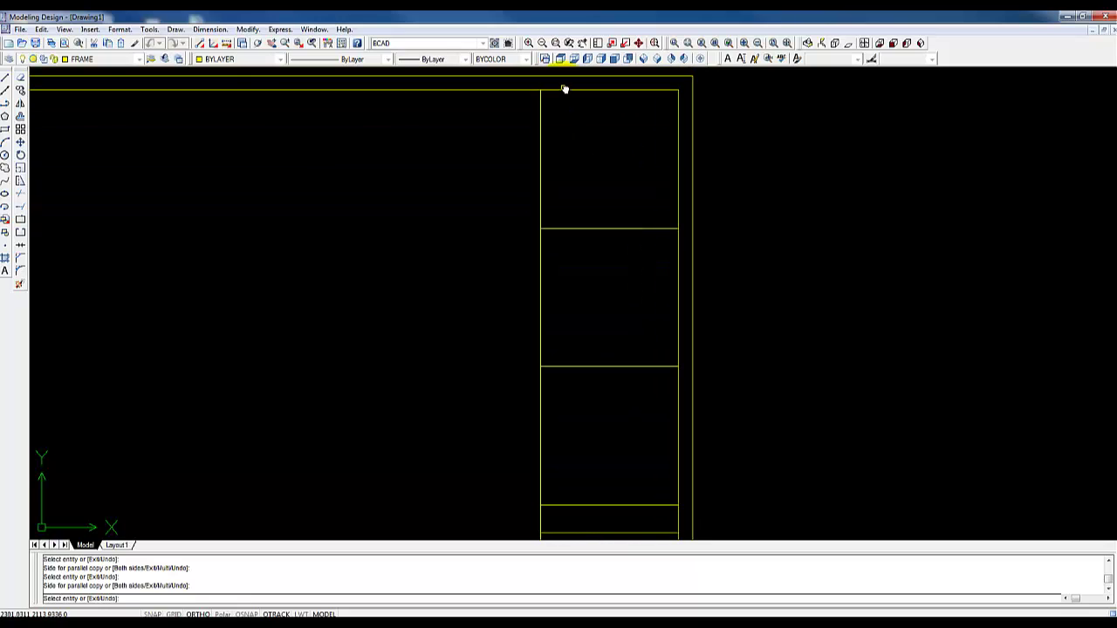
{"action": "mouse_move", "coordinate": [682, 188]}
{"action": "middle_mouse_down"}
{"action": "mouse_move", "coordinate": [618, 187]}
{"action": "mouse_move", "coordinate": [611, 207]}
{"action": "middle_mouse_up"}
{"action": "key", "text": "Escape"}
{"action": "key", "text": "Escape"}
{"action": "mouse_move", "coordinate": [628, 164]}
{"action": "middle_mouse_down"}
{"action": "mouse_move", "coordinate": [643, 257]}
{"action": "mouse_move", "coordinate": [655, 236]}
{"action": "mouse_move", "coordinate": [653, 268]}
{"action": "middle_mouse_up"}
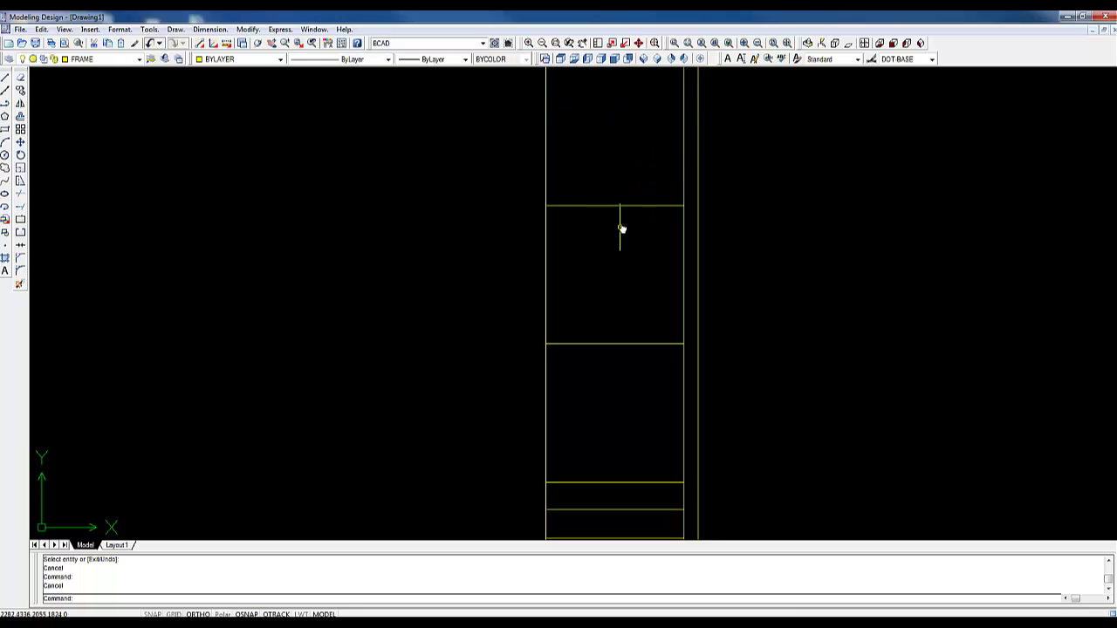
{"action": "middle_click_drag", "start_coordinate": [643, 379], "coordinate": [681, 195]}
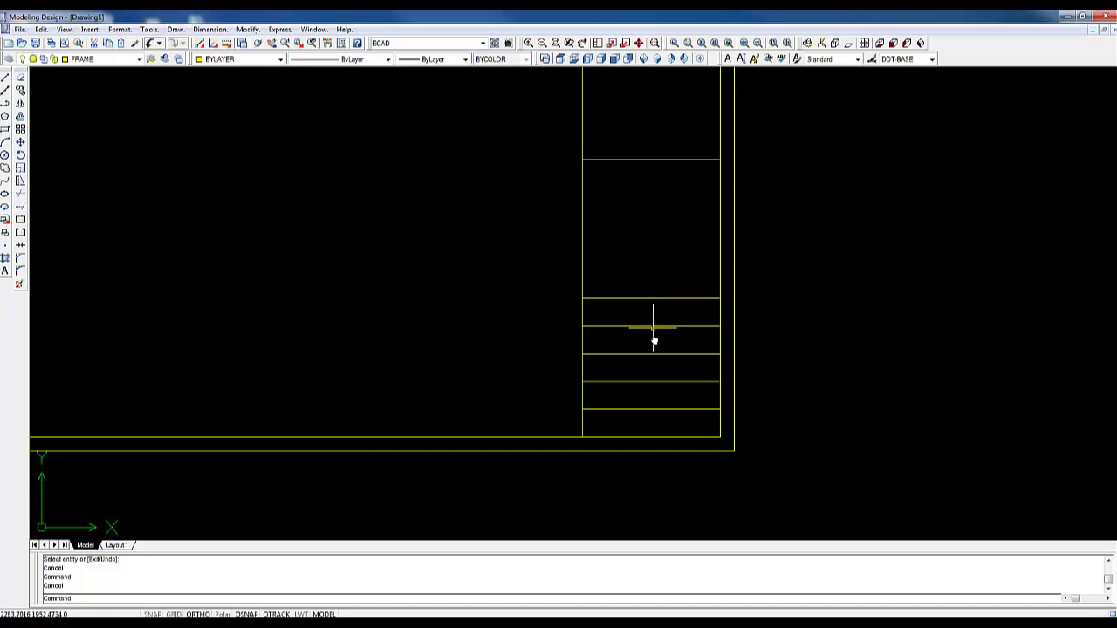
{"action": "middle_click_drag", "start_coordinate": [625, 223], "coordinate": [582, 359]}
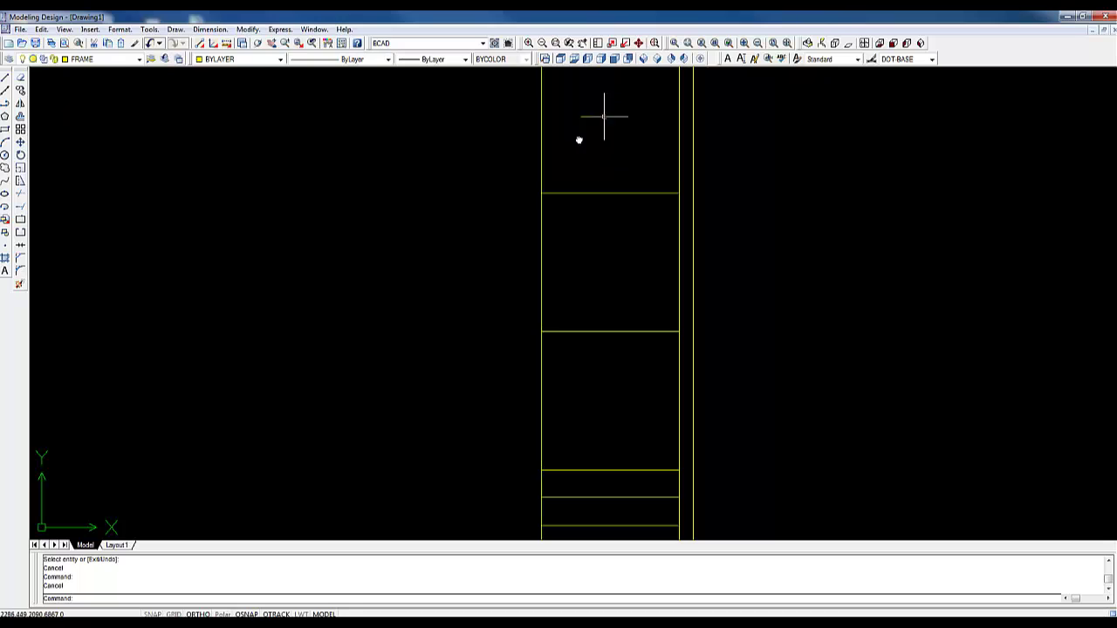
{"action": "mouse_move", "coordinate": [612, 395]}
{"action": "middle_mouse_down"}
{"action": "mouse_move", "coordinate": [616, 439]}
{"action": "mouse_move", "coordinate": [663, 183]}
{"action": "mouse_move", "coordinate": [643, 223]}
{"action": "mouse_move", "coordinate": [686, 382]}
{"action": "mouse_move", "coordinate": [684, 428]}
{"action": "middle_mouse_up"}
{"action": "middle_click_drag", "start_coordinate": [659, 229], "coordinate": [634, 253]}
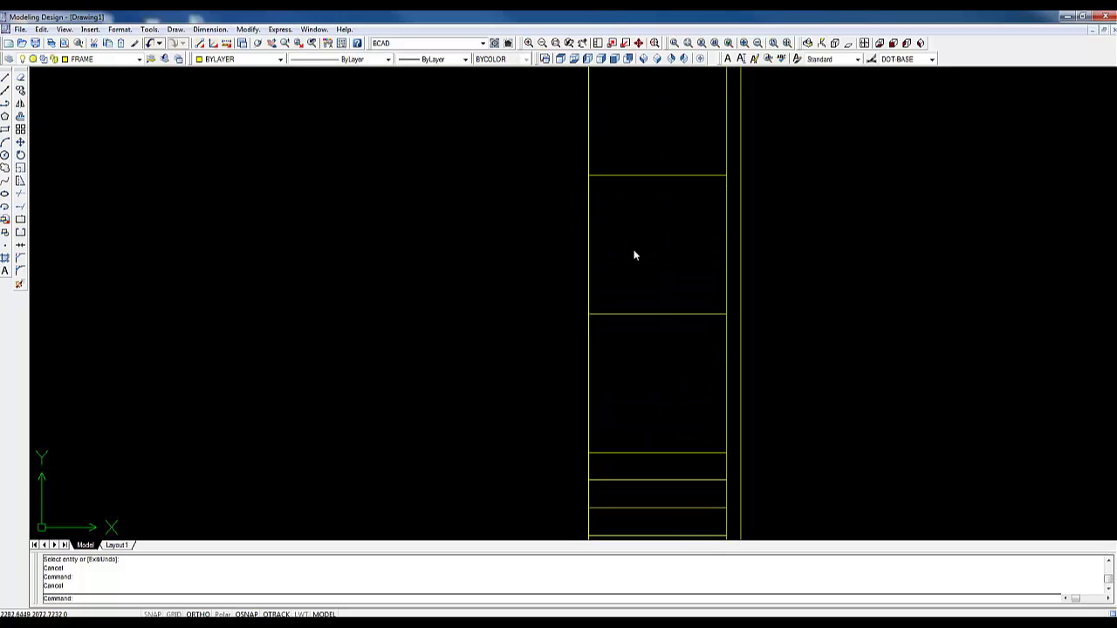
{"action": "scroll", "coordinate": [608, 289], "scroll_direction": "up", "scroll_amount": 4}
{"action": "scroll", "coordinate": [596, 313], "scroll_direction": "up", "scroll_amount": 4}
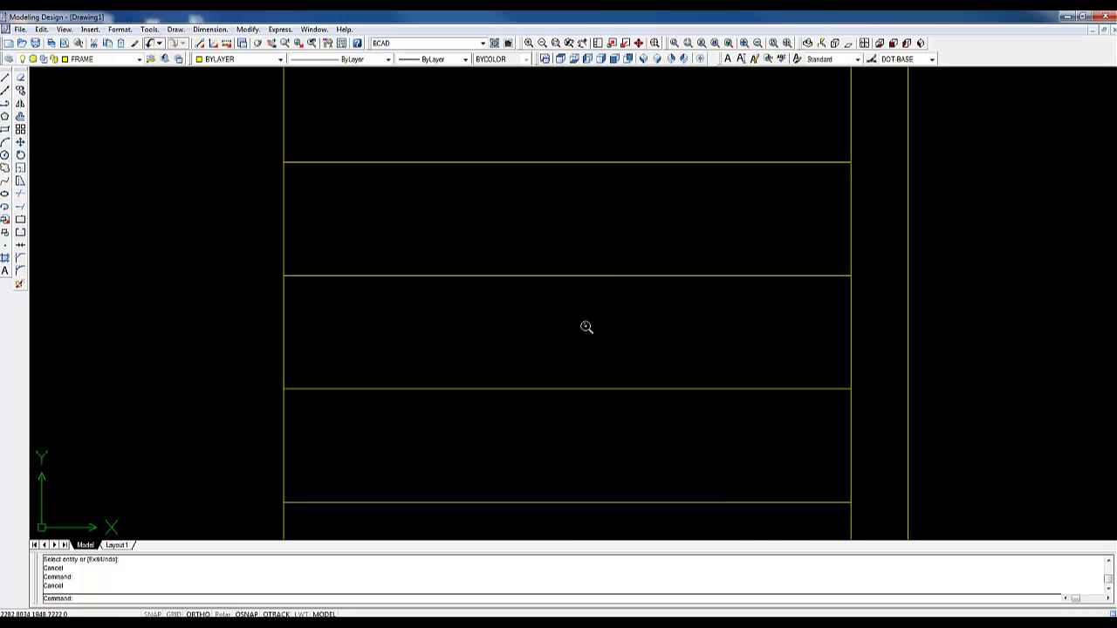
{"action": "scroll", "coordinate": [583, 180], "scroll_direction": "down", "scroll_amount": 5}
{"action": "mouse_move", "coordinate": [588, 205]}
{"action": "middle_mouse_down"}
{"action": "mouse_move", "coordinate": [623, 182]}
{"action": "mouse_move", "coordinate": [588, 463]}
{"action": "mouse_move", "coordinate": [616, 320]}
{"action": "mouse_move", "coordinate": [636, 288]}
{"action": "mouse_move", "coordinate": [622, 280]}
{"action": "middle_mouse_up"}
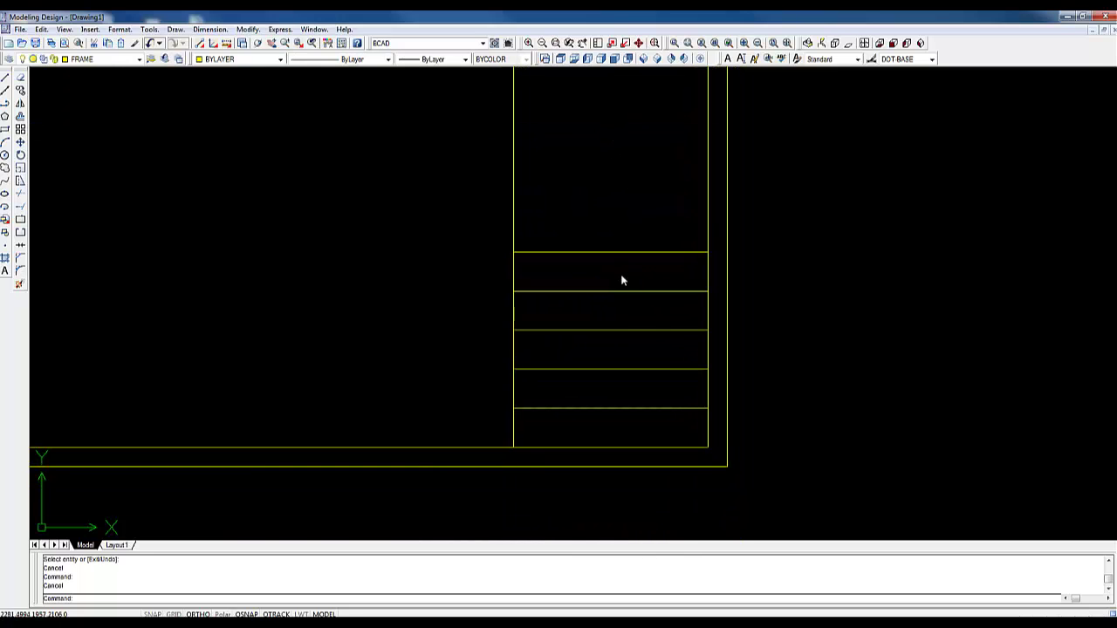
Choose FRAMETXT from the toolbar Layer list so new objects go on it.
{"action": "left_click", "coordinate": [139, 58]}
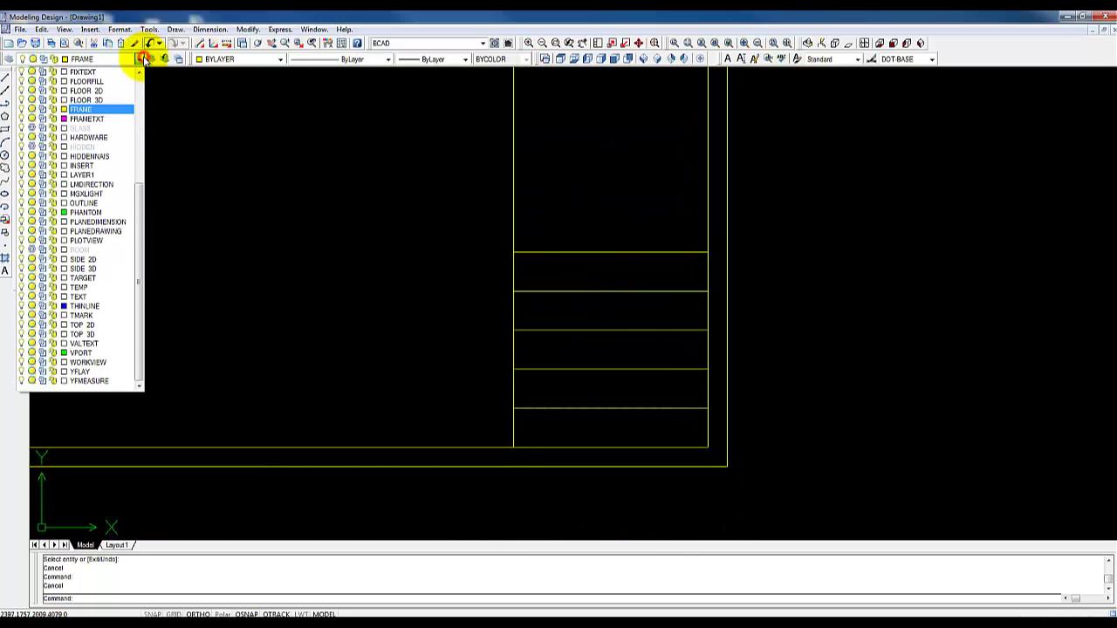
{"action": "left_click", "coordinate": [112, 118]}
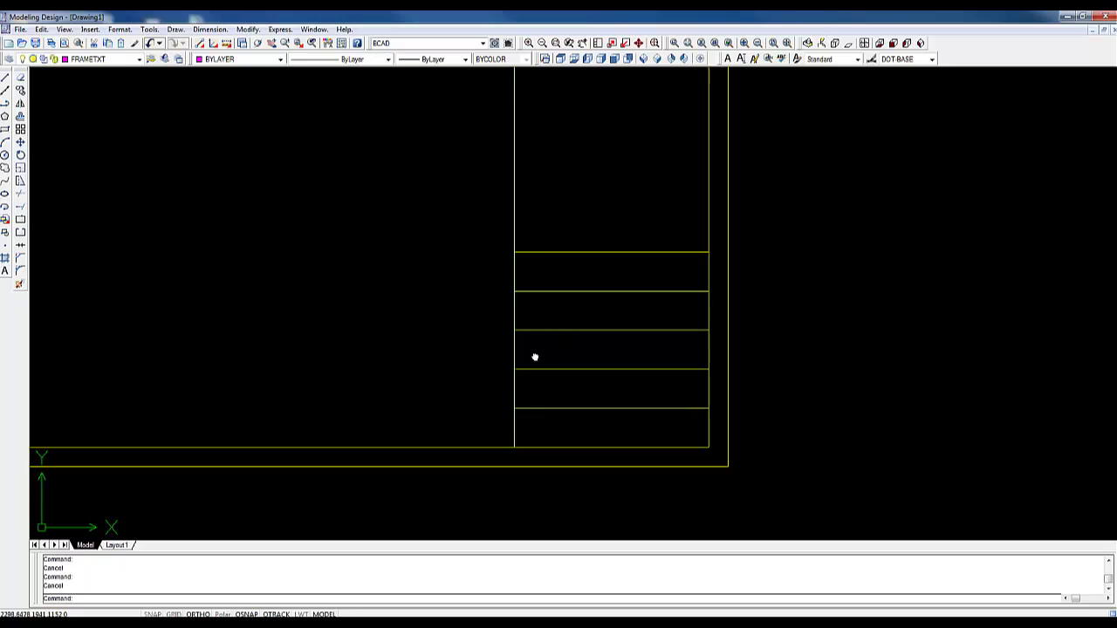
{"action": "middle_click_drag", "start_coordinate": [582, 344], "coordinate": [517, 368]}
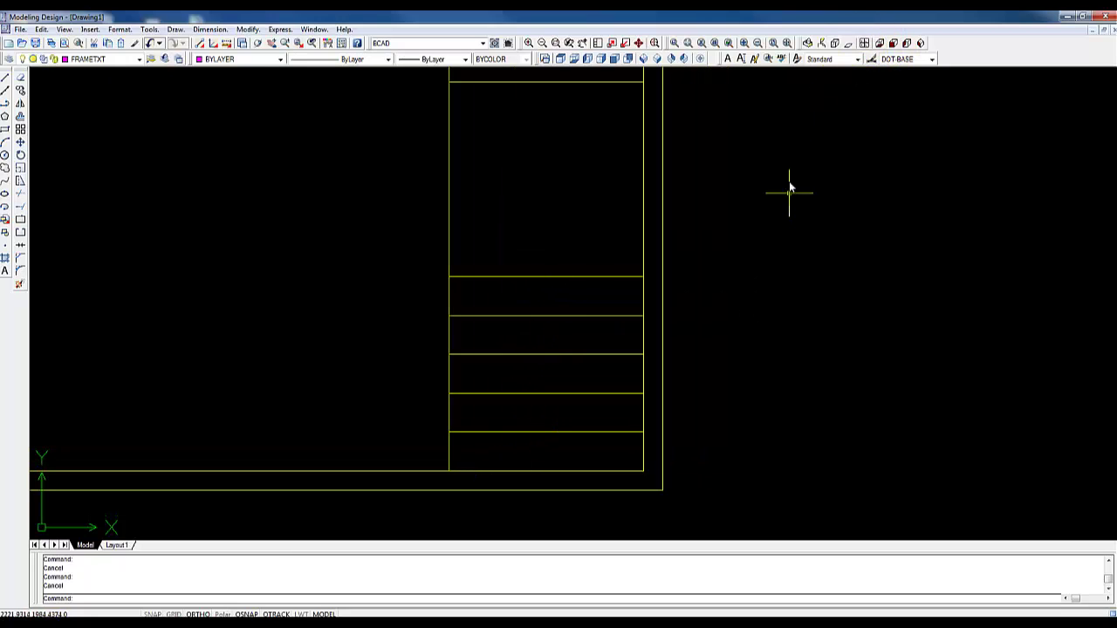
Create the 'A4 TEMPLATE TXT' text style with Arial font and height 2, and apply it.
{"action": "left_click", "coordinate": [797, 59]}
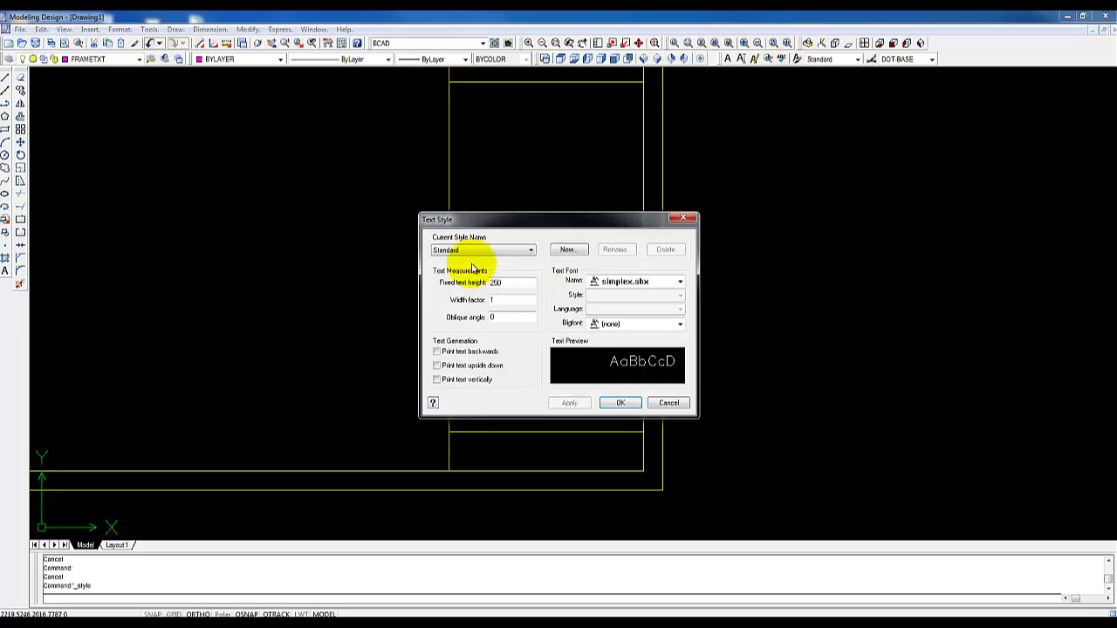
{"action": "left_click", "coordinate": [579, 256]}
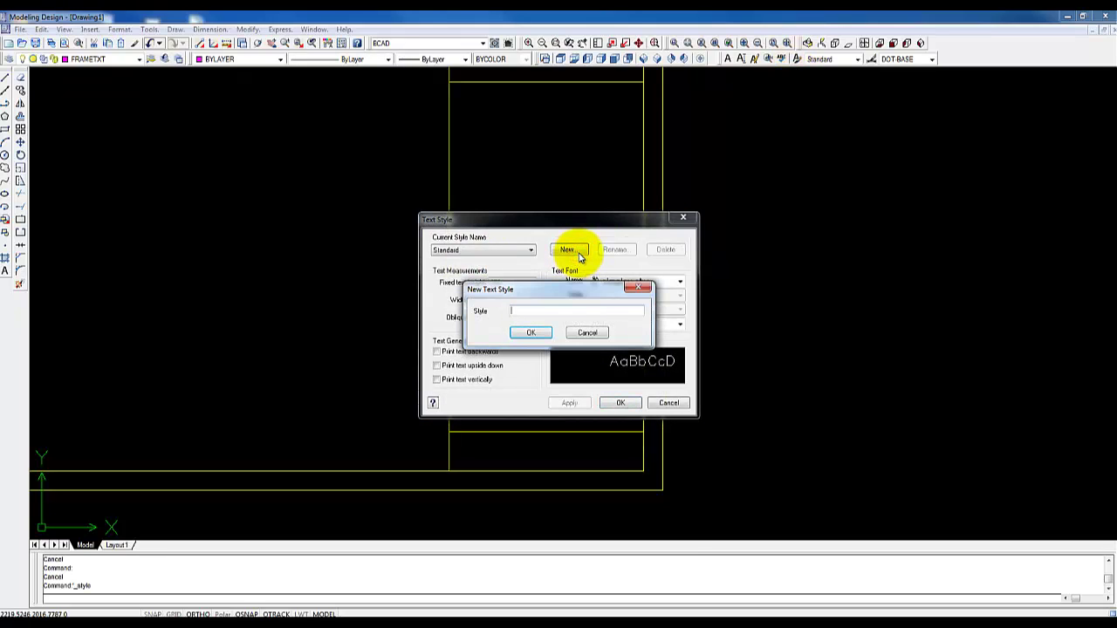
{"action": "type", "text": "A4 TEMPLATE TXT"}
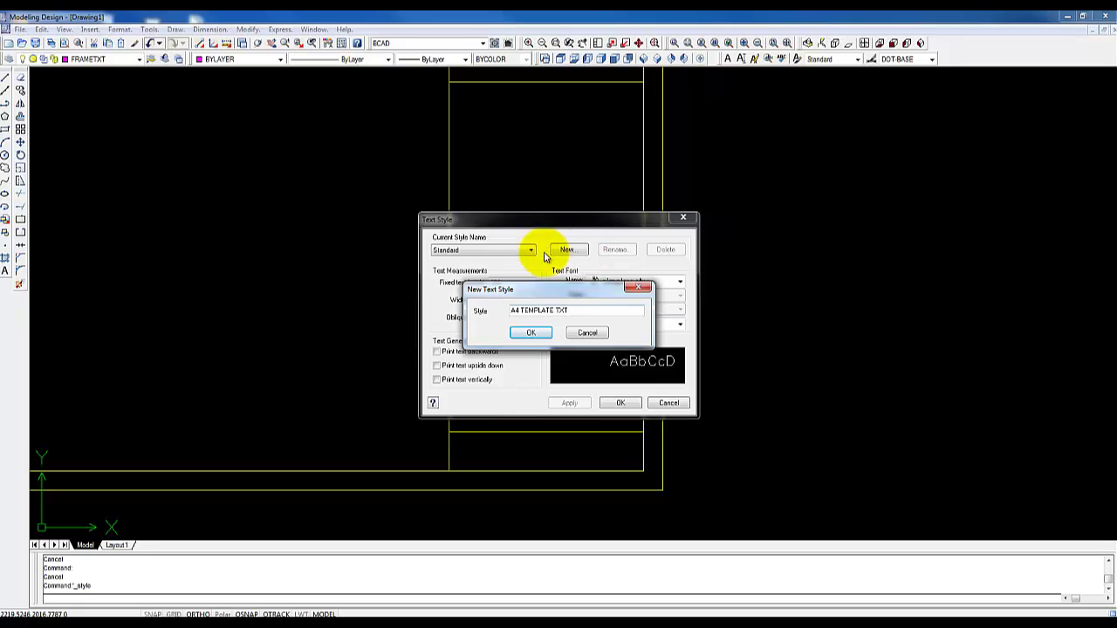
{"action": "left_click", "coordinate": [531, 333]}
{"action": "double_click", "coordinate": [525, 282]}
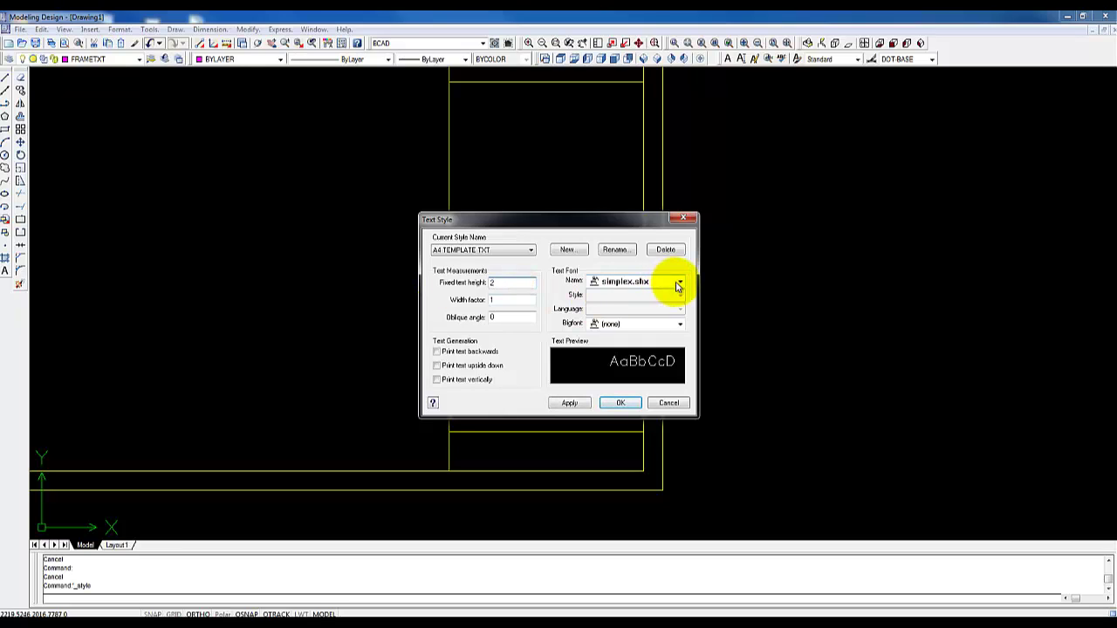
{"action": "left_click", "coordinate": [622, 282]}
{"action": "left_click_drag", "start_coordinate": [679, 368], "coordinate": [679, 309]}
{"action": "scroll", "coordinate": [656, 354], "scroll_direction": "down", "scroll_amount": 4}
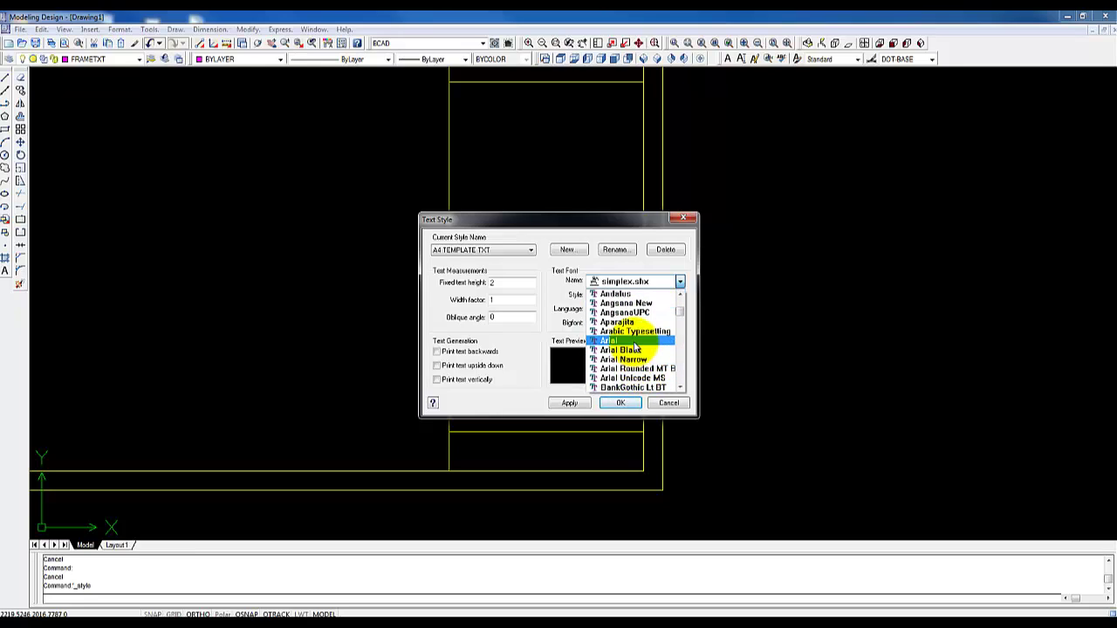
{"action": "left_click", "coordinate": [635, 343]}
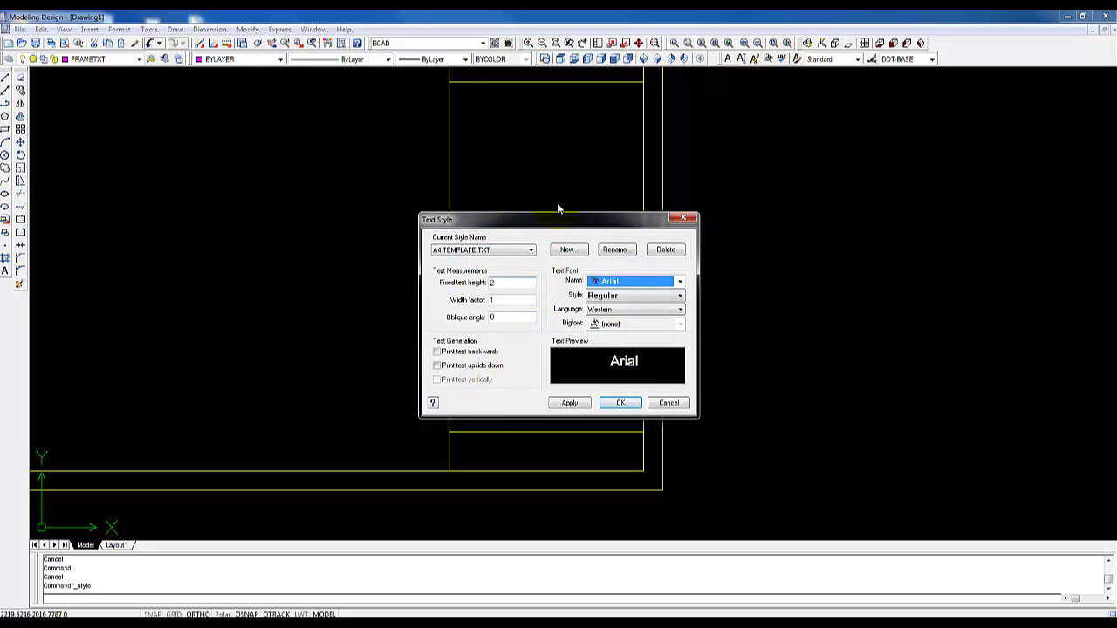
{"action": "left_click", "coordinate": [585, 403]}
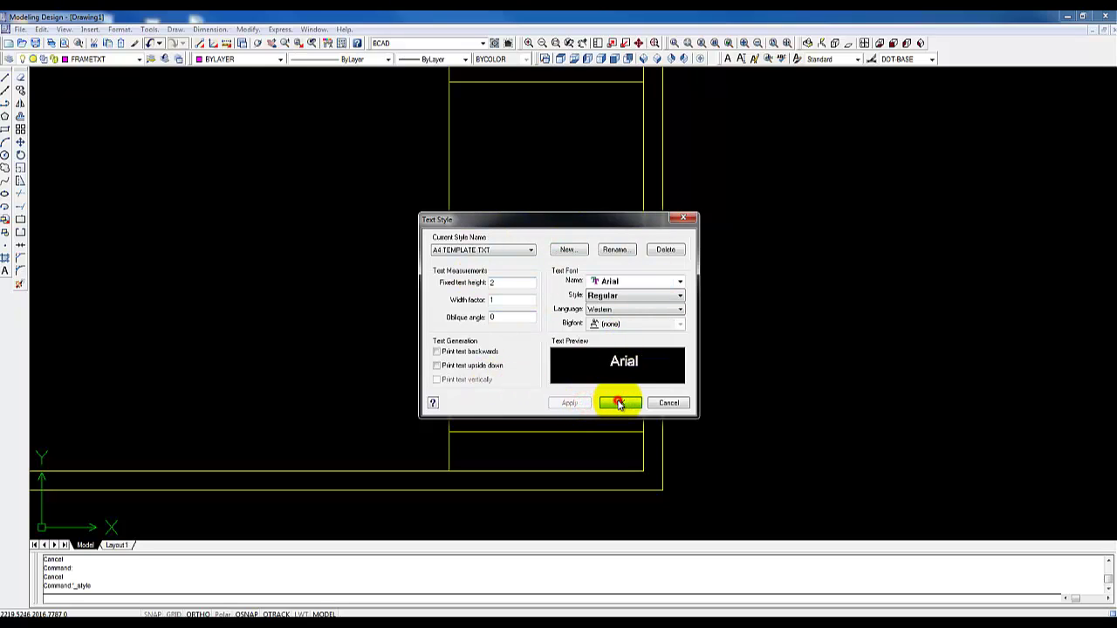
{"action": "left_click", "coordinate": [619, 402]}
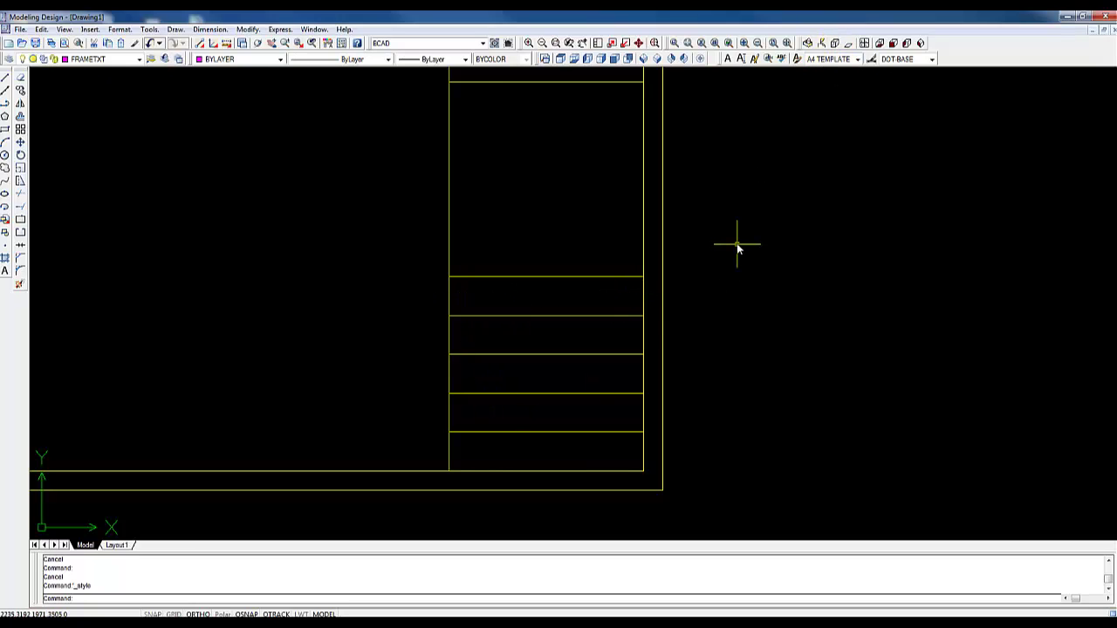
Place single-line text 'DRAWING TITLE' at the row's line intersection with 0 rotation.
{"action": "left_click", "coordinate": [740, 59]}
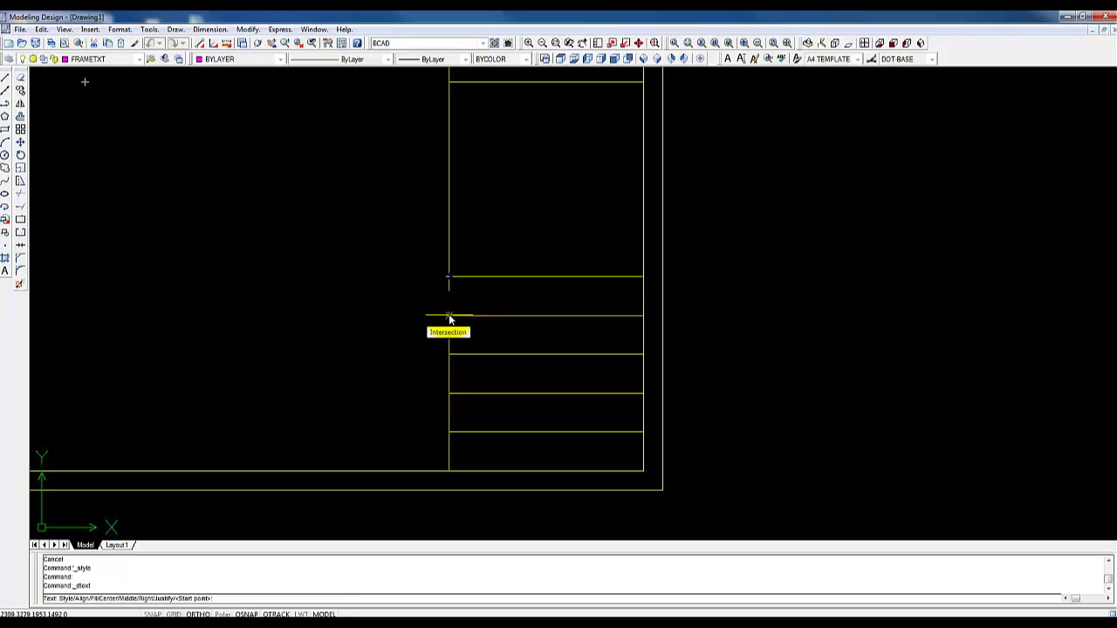
{"action": "left_click", "coordinate": [449, 316]}
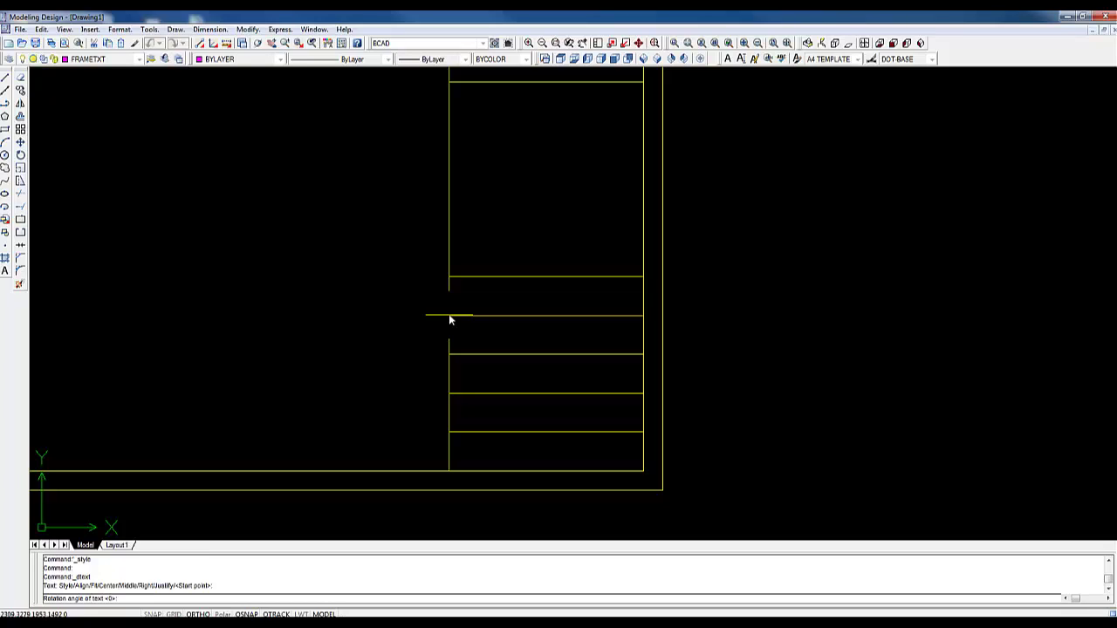
{"action": "key", "text": "Return"}
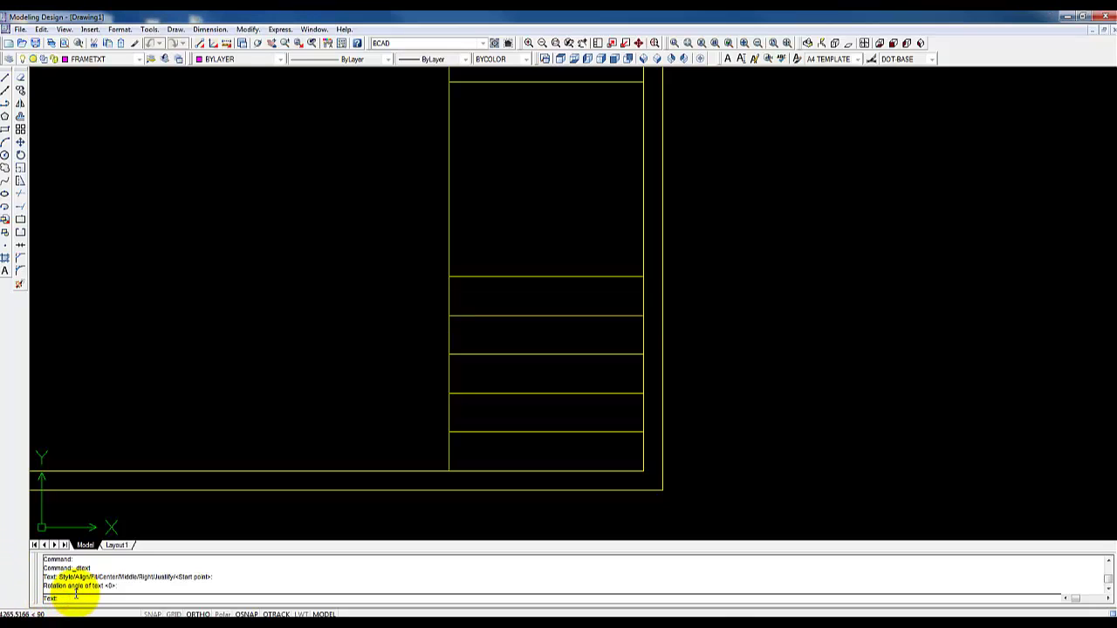
{"action": "type", "text": "BRAWING TITLE"}
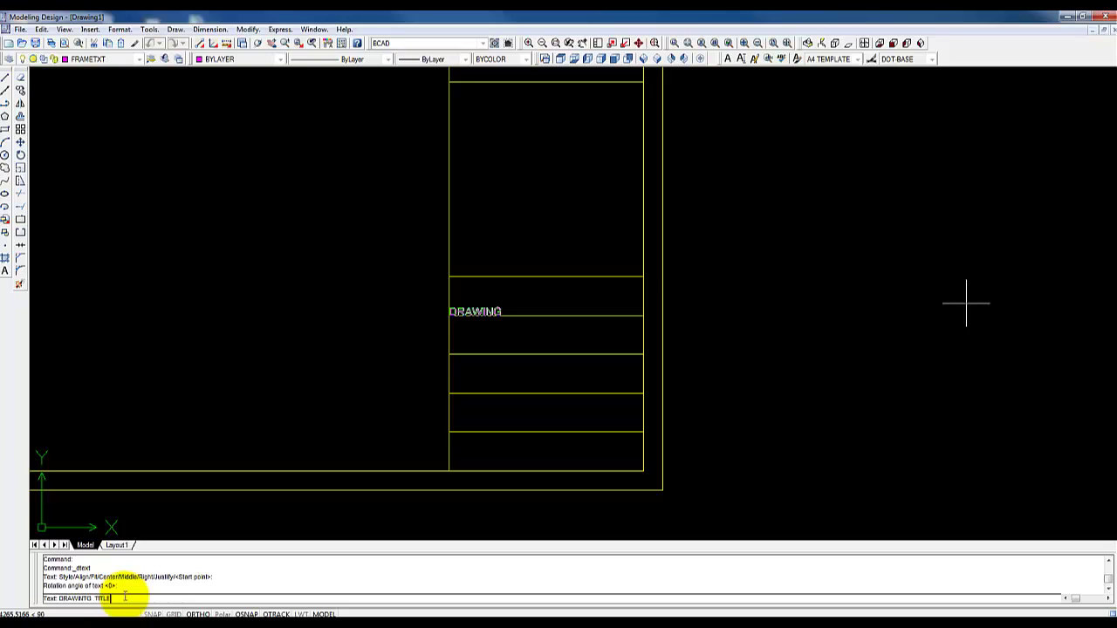
{"action": "key", "text": "Return"}
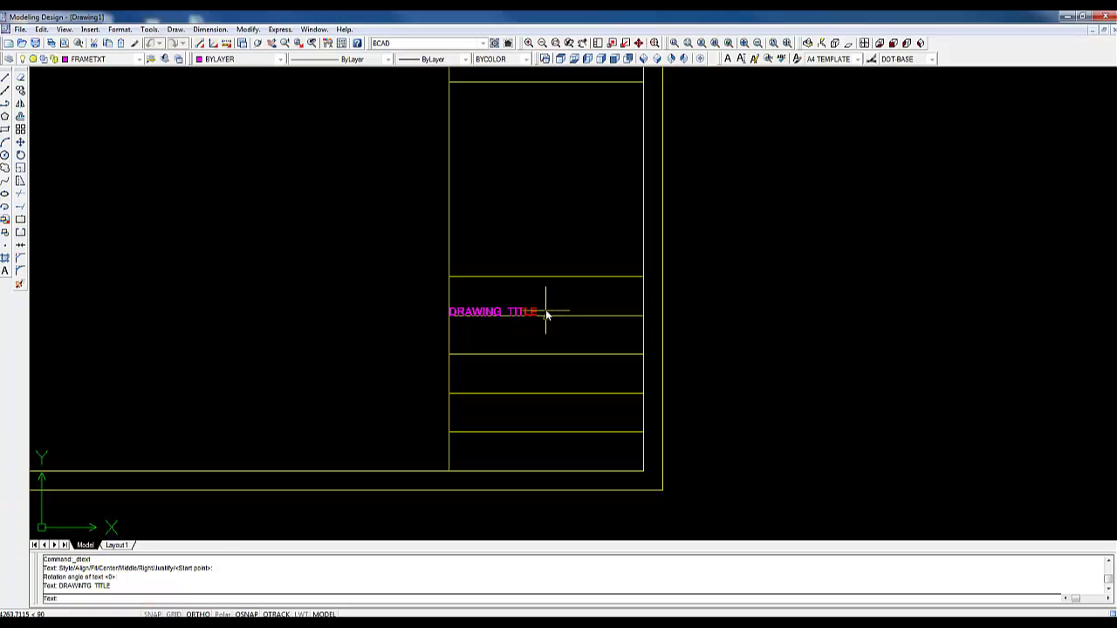
{"action": "key", "text": "Escape"}
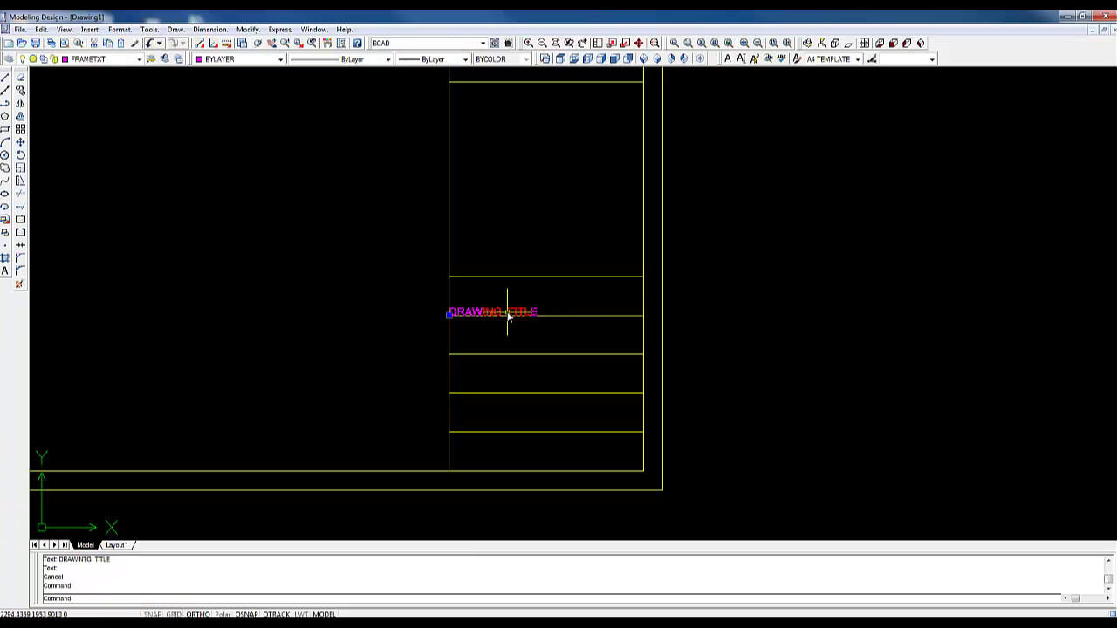
{"action": "scroll", "coordinate": [496, 271], "scroll_direction": "up", "scroll_amount": 3}
Copy the DRAWING TITLE label into each of the lower title-block rows and edit the second copy.
{"action": "left_click", "coordinate": [495, 192]}
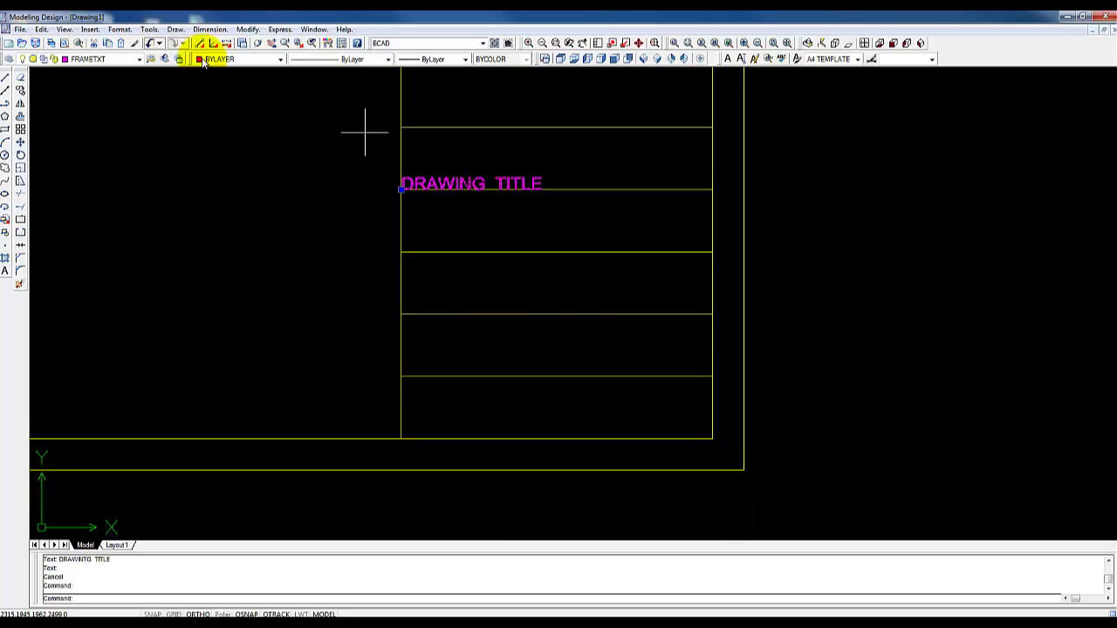
{"action": "left_click", "coordinate": [20, 91]}
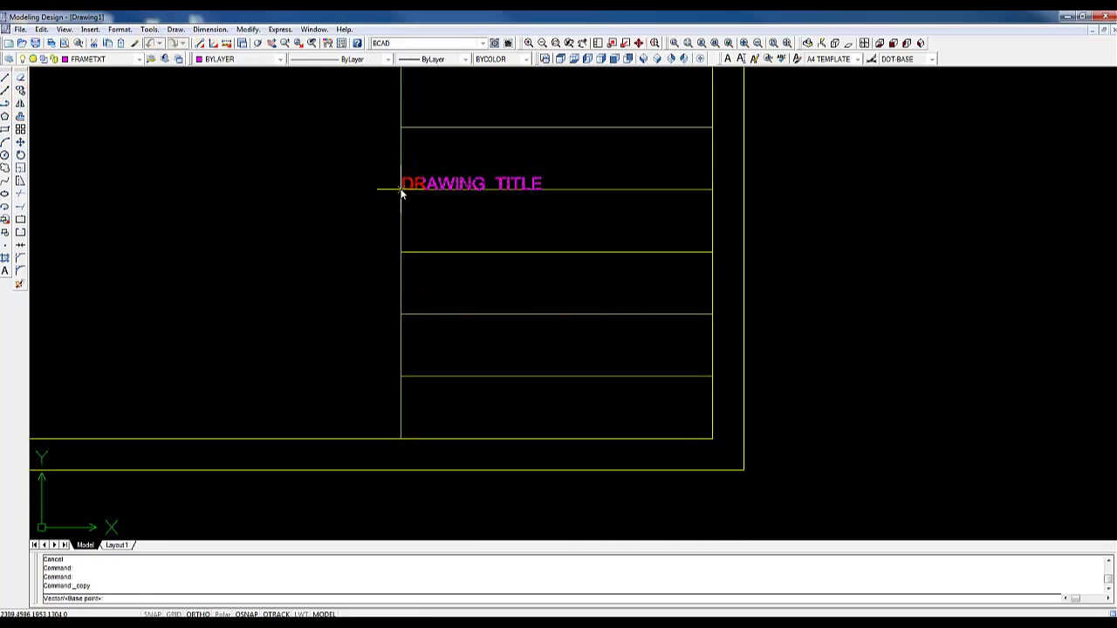
{"action": "left_click", "coordinate": [400, 190]}
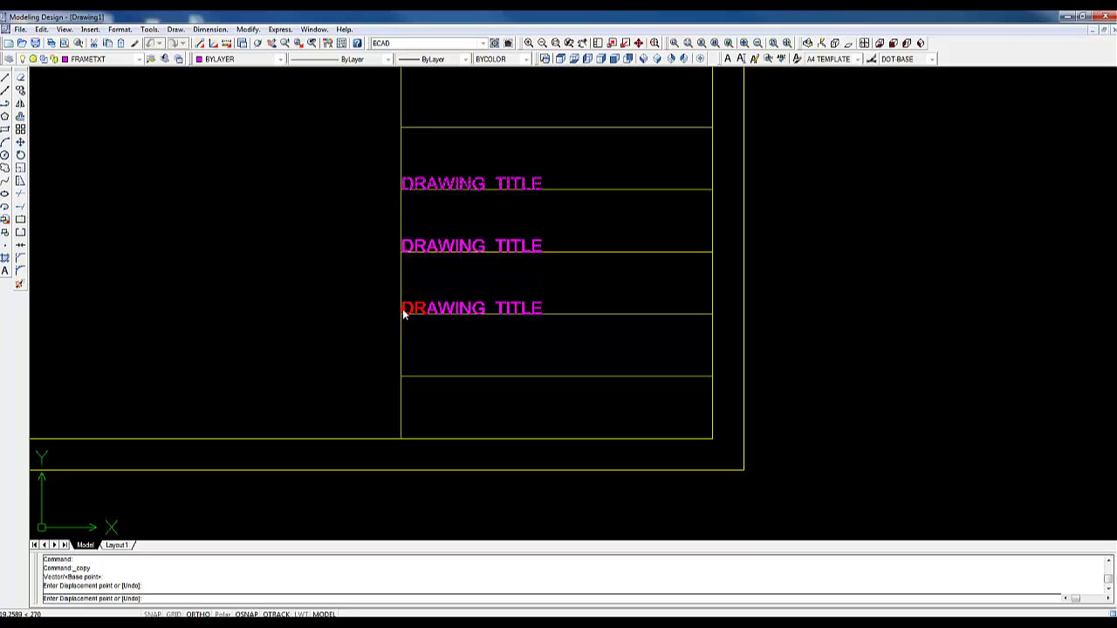
{"action": "left_click", "coordinate": [400, 313]}
{"action": "left_click", "coordinate": [400, 376]}
{"action": "left_click", "coordinate": [401, 438]}
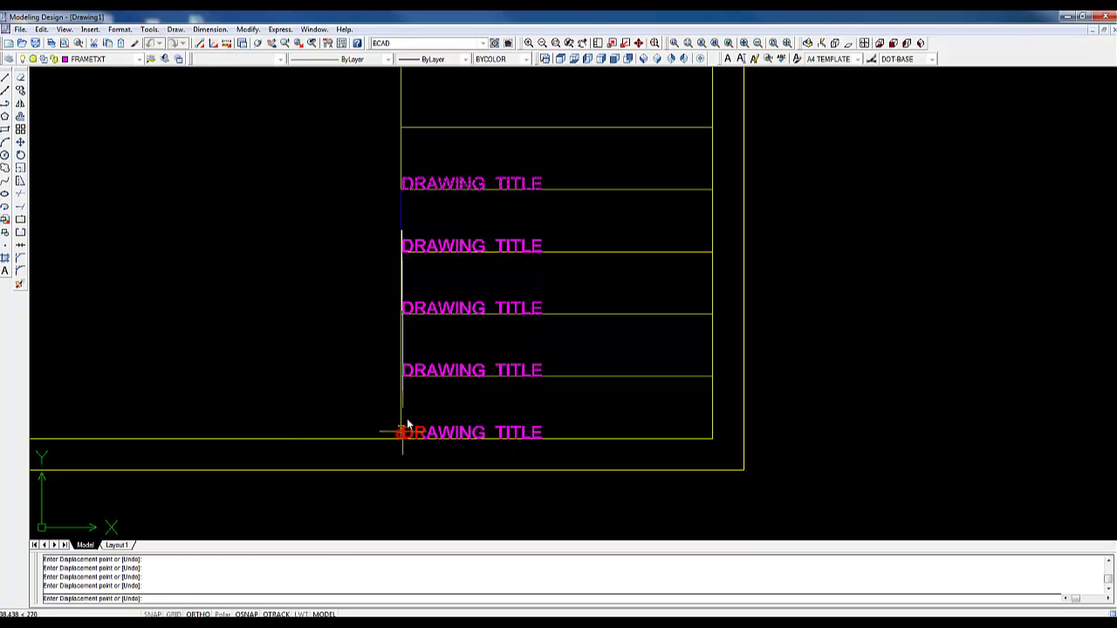
{"action": "key", "text": "Escape"}
{"action": "double_click", "coordinate": [479, 244]}
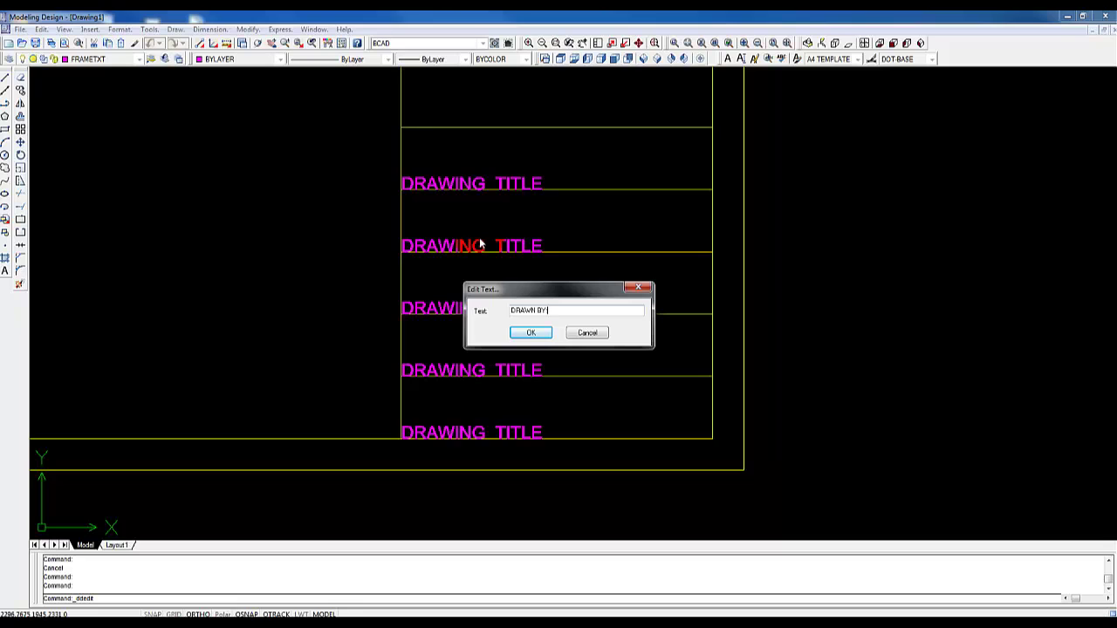
Relabel the second, third and fourth rows DRAWN BY:, DATE: and SCALE:.
{"action": "key", "text": "Return"}
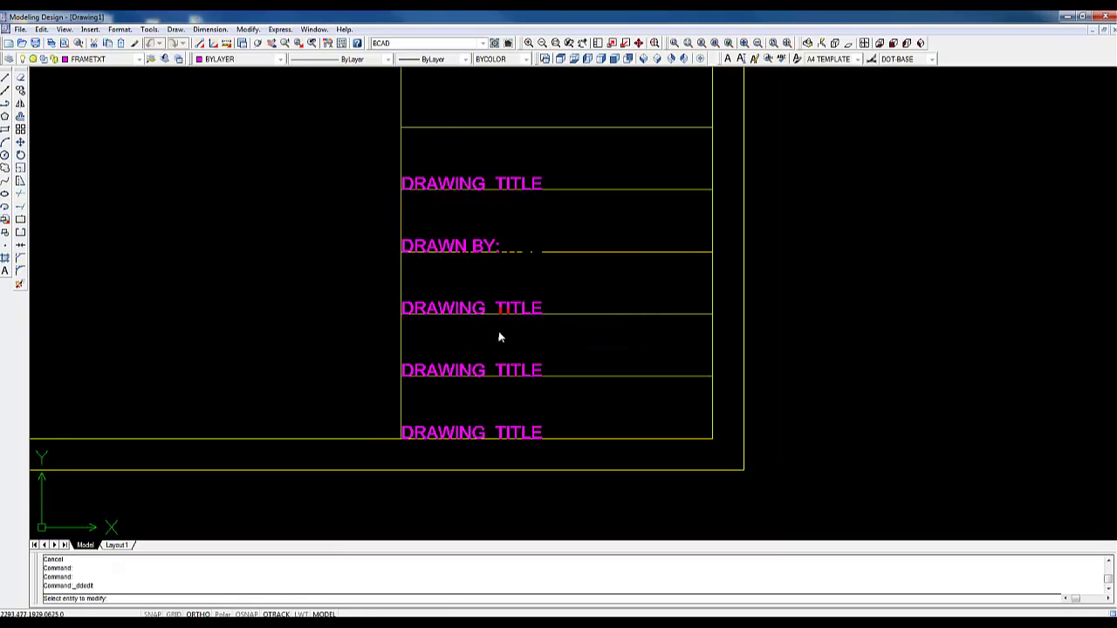
{"action": "left_click", "coordinate": [507, 309]}
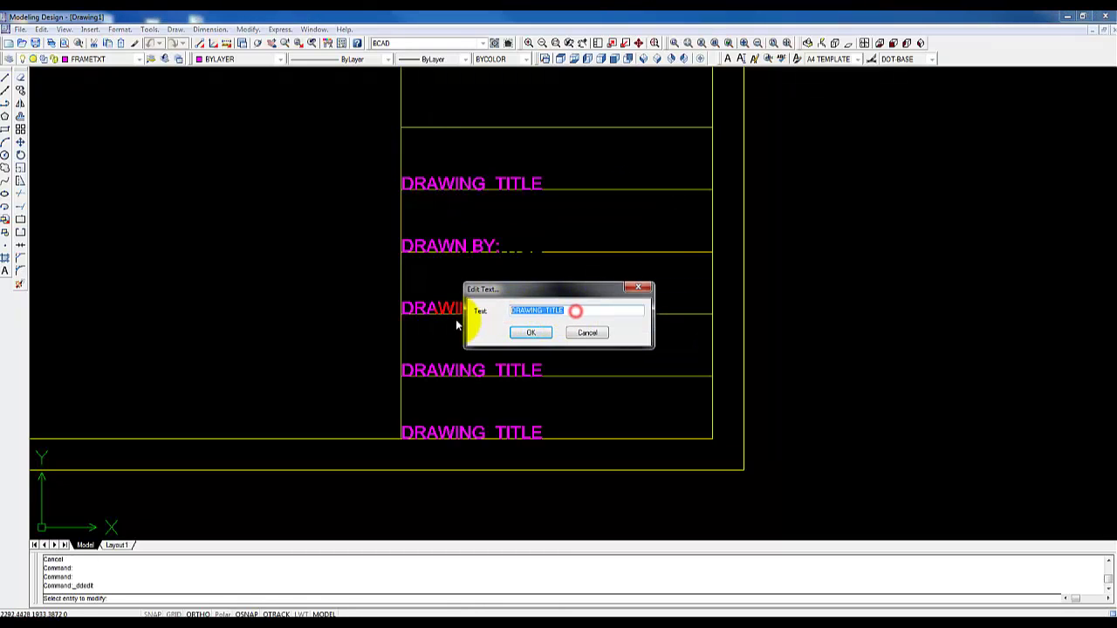
{"action": "type", "text": "DATE"}
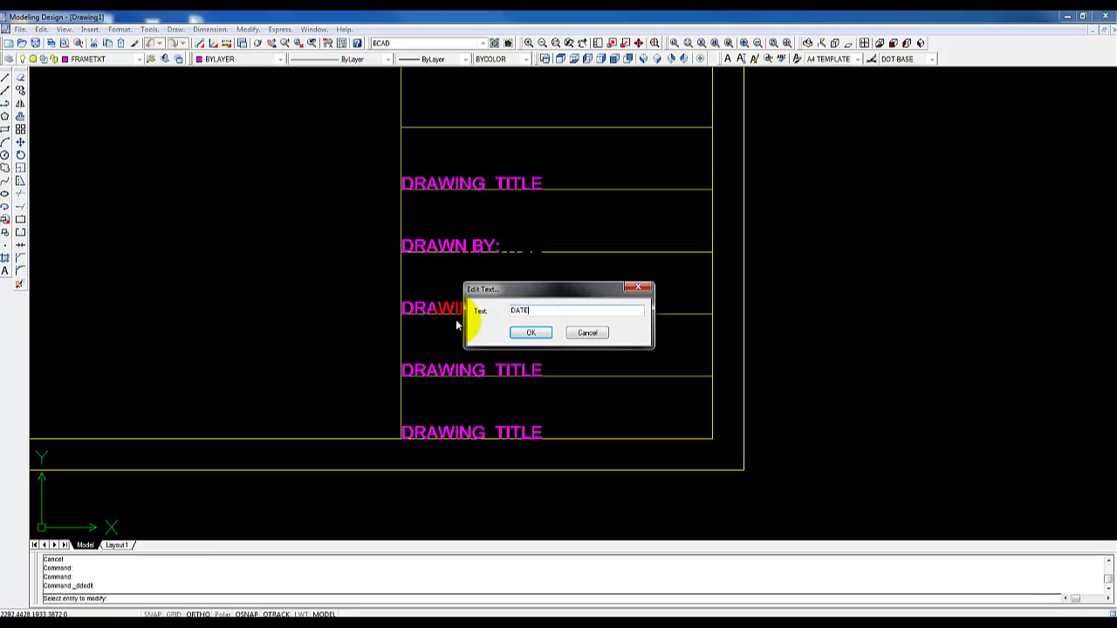
{"action": "type", "text": ":"}
{"action": "key", "text": "Return"}
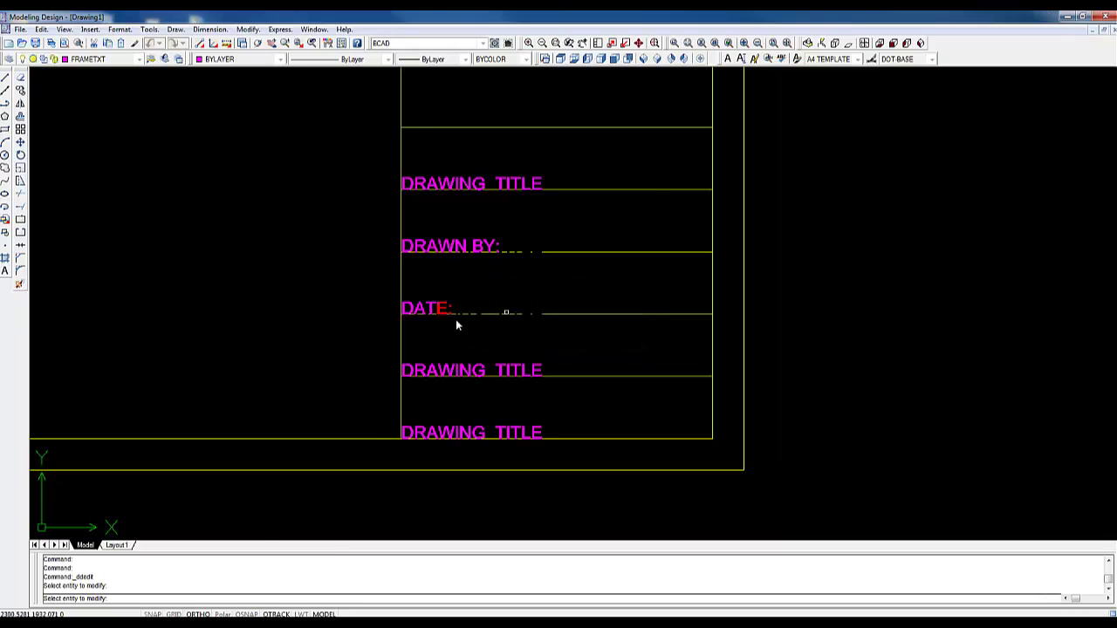
{"action": "left_click", "coordinate": [534, 371]}
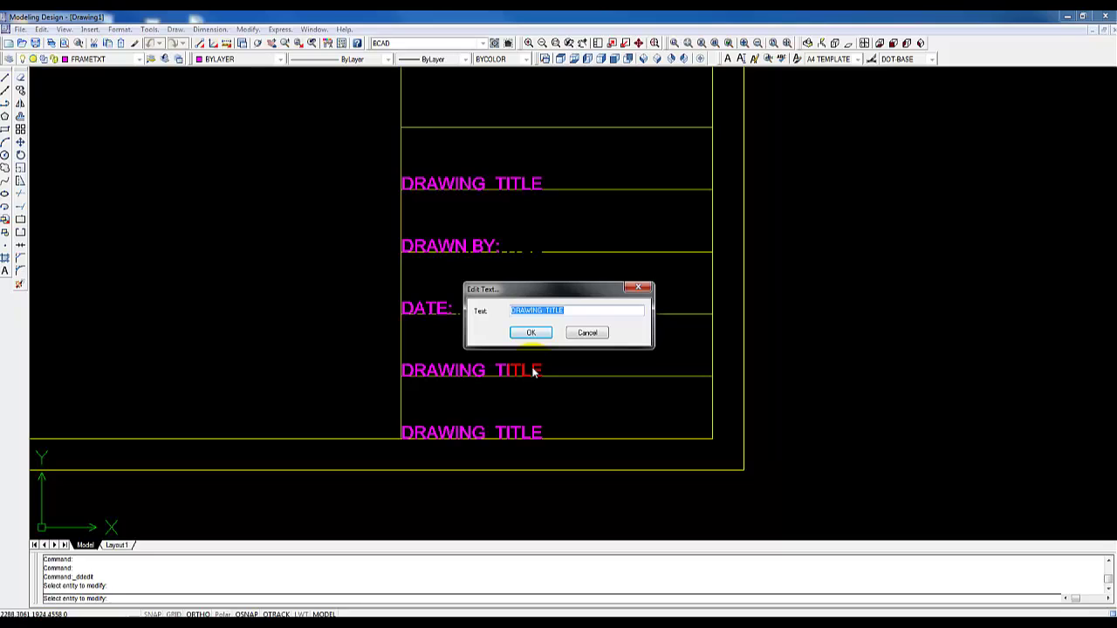
{"action": "type", "text": "SCALE:"}
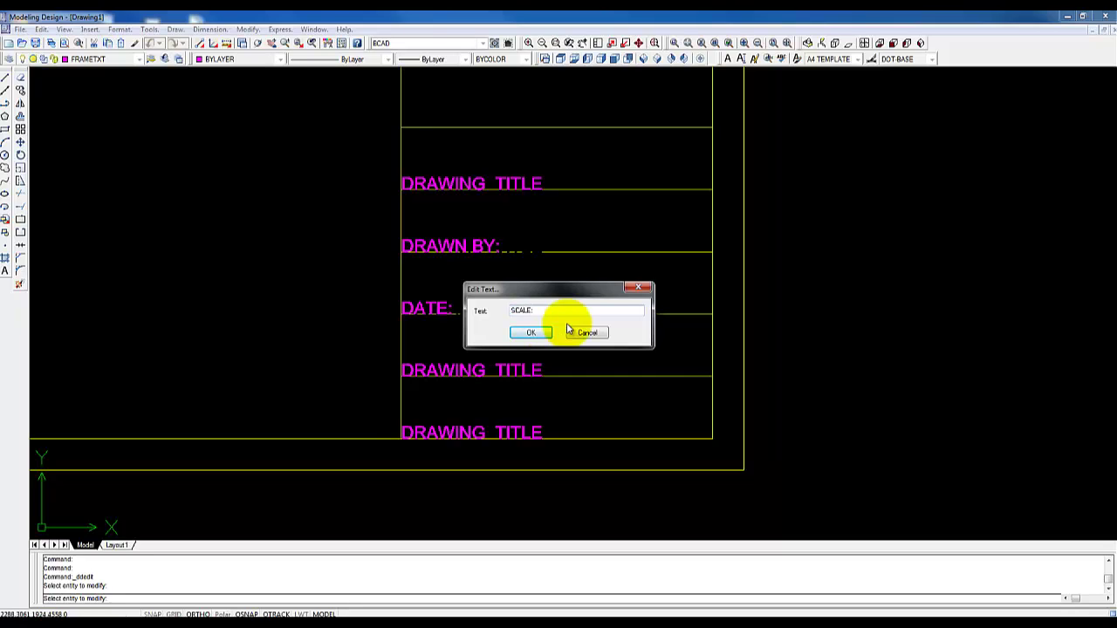
{"action": "left_click", "coordinate": [531, 332]}
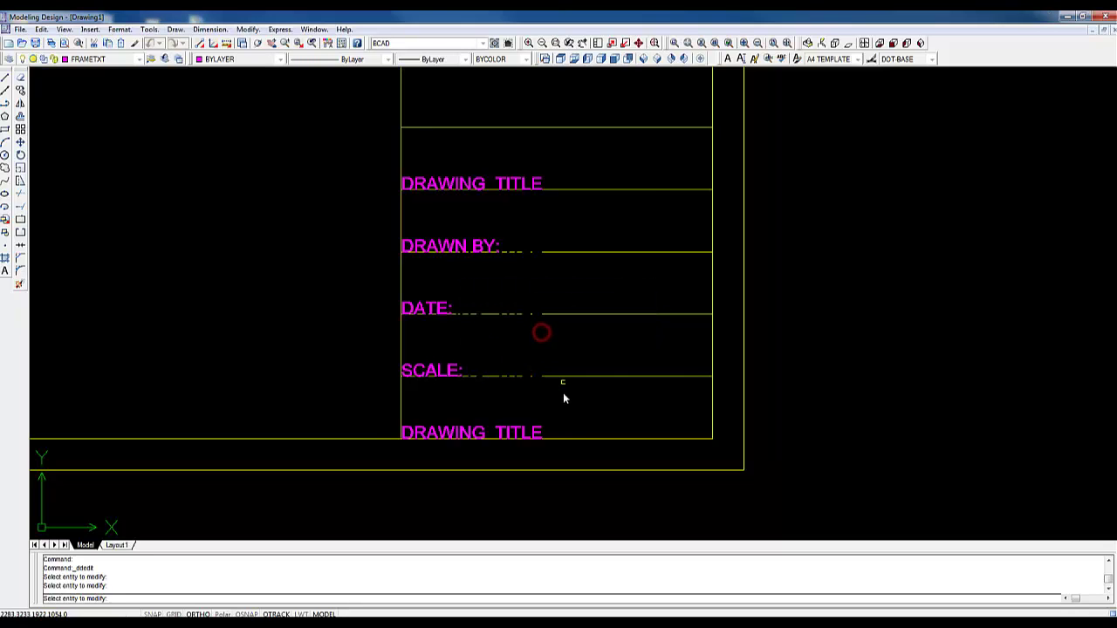
Relabel the bottom row DRAWING NO: and add a colon to DRAWING TITLE.
{"action": "left_click", "coordinate": [535, 431]}
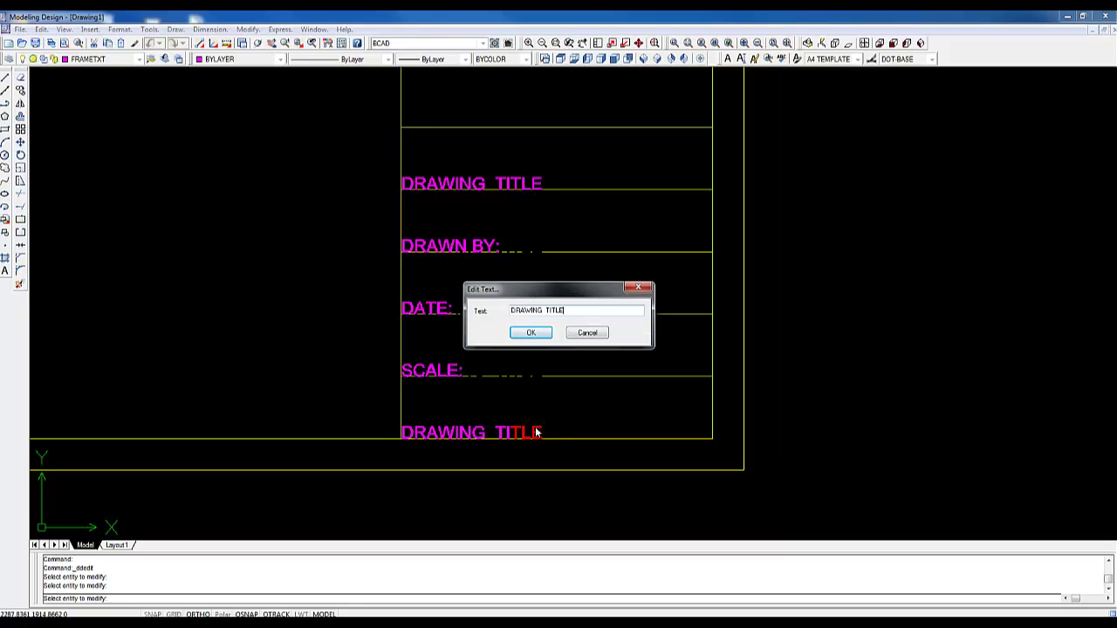
{"action": "type", "text": "n"}
{"action": "left_click", "coordinate": [515, 334]}
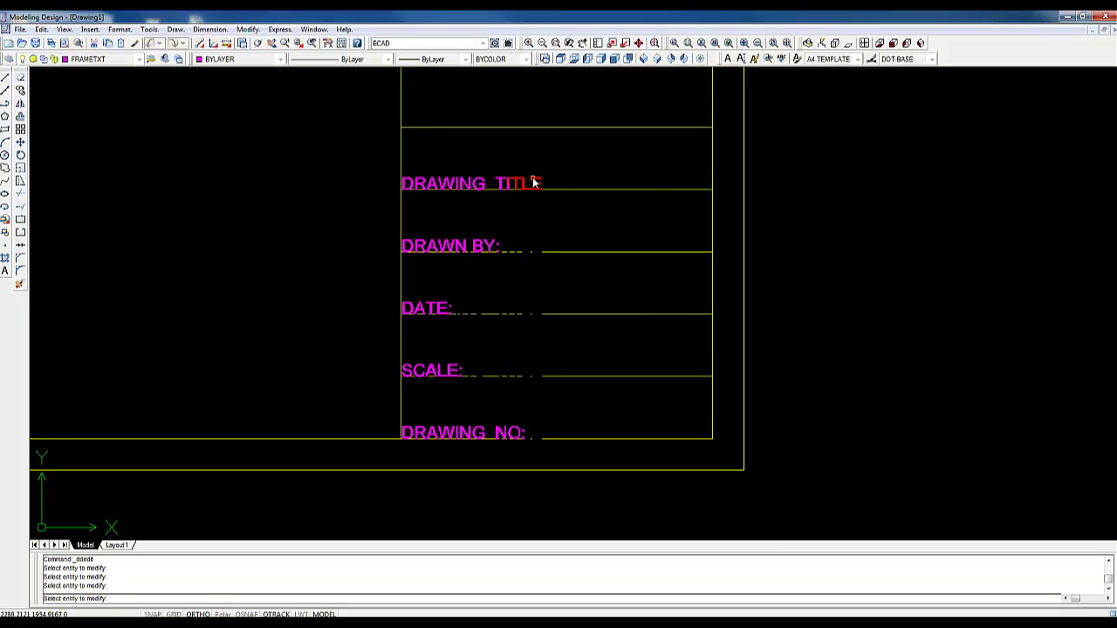
{"action": "left_click", "coordinate": [535, 182]}
{"action": "left_click", "coordinate": [575, 310]}
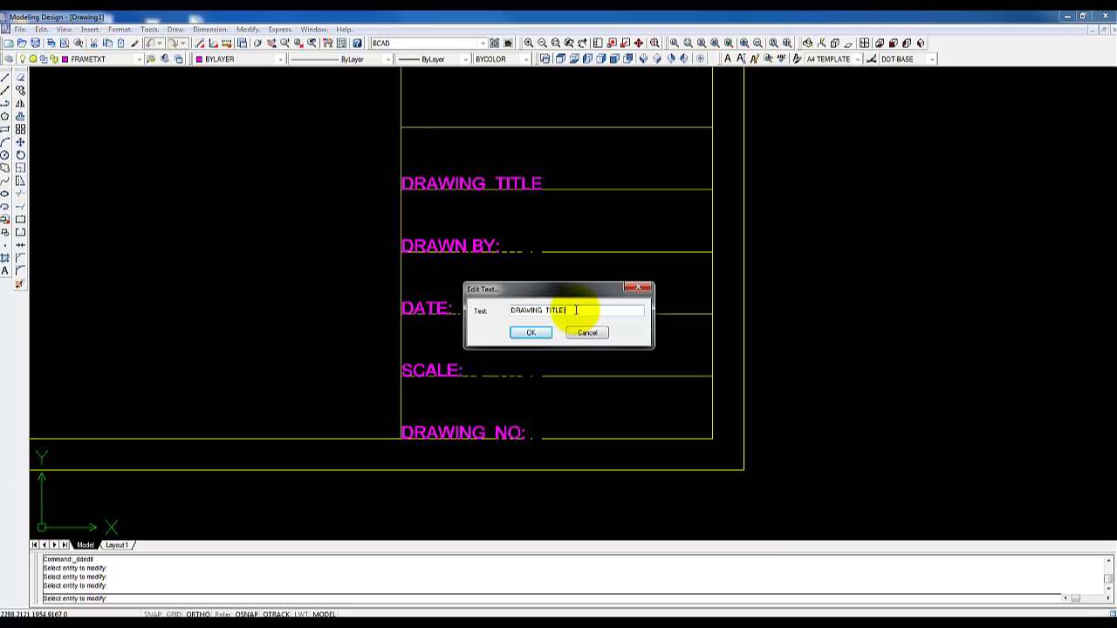
{"action": "type", "text": ":"}
{"action": "key", "text": "Return"}
{"action": "key", "text": "Escape"}
Select the DRAWING NO:, SCALE:, DATE: and DRAWN BY: labels.
{"action": "middle_click_drag", "start_coordinate": [542, 254], "coordinate": [533, 272]}
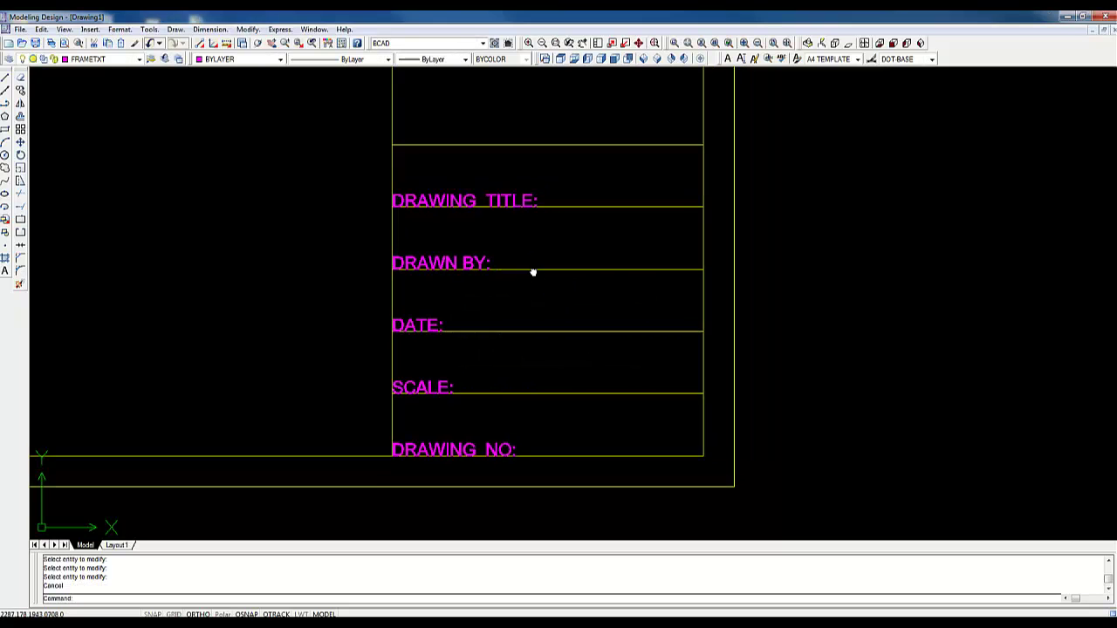
{"action": "scroll", "coordinate": [533, 262], "scroll_direction": "down", "scroll_amount": 2}
{"action": "key", "text": "Escape"}
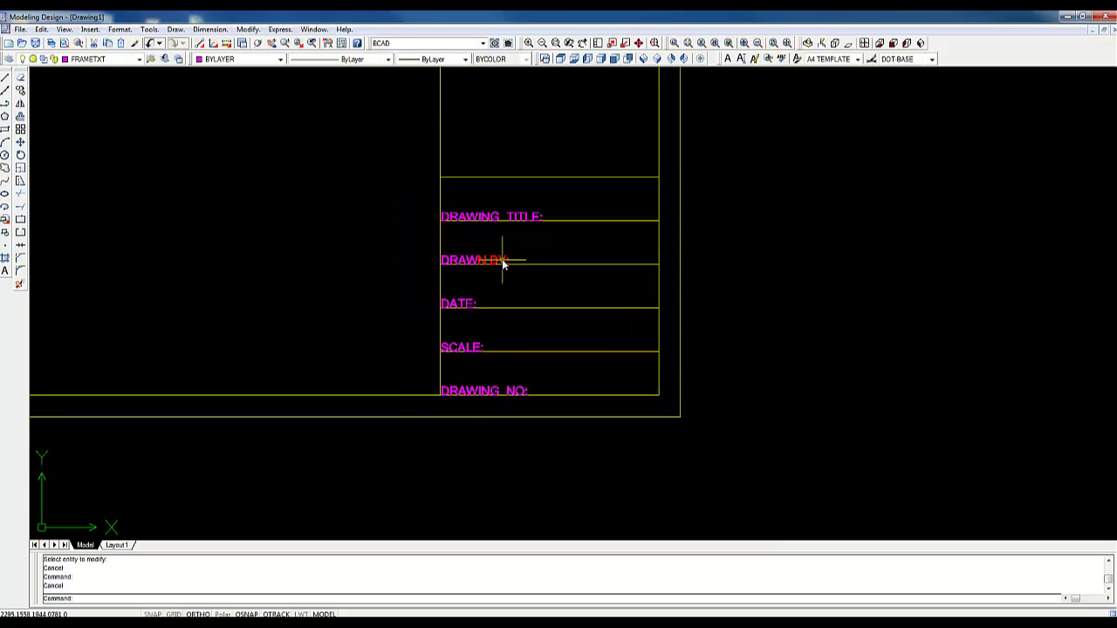
{"action": "scroll", "coordinate": [504, 265], "scroll_direction": "up", "scroll_amount": 2}
{"action": "left_click", "coordinate": [522, 411]}
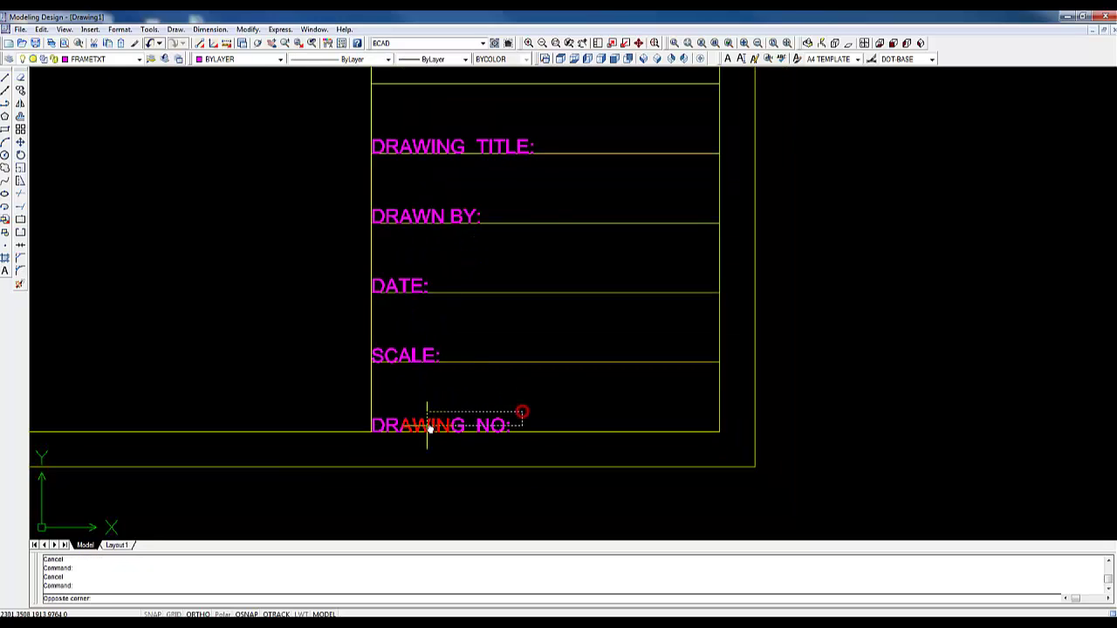
{"action": "left_click", "coordinate": [427, 428]}
{"action": "left_click", "coordinate": [451, 340]}
{"action": "left_click", "coordinate": [411, 356]}
{"action": "left_click", "coordinate": [425, 270]}
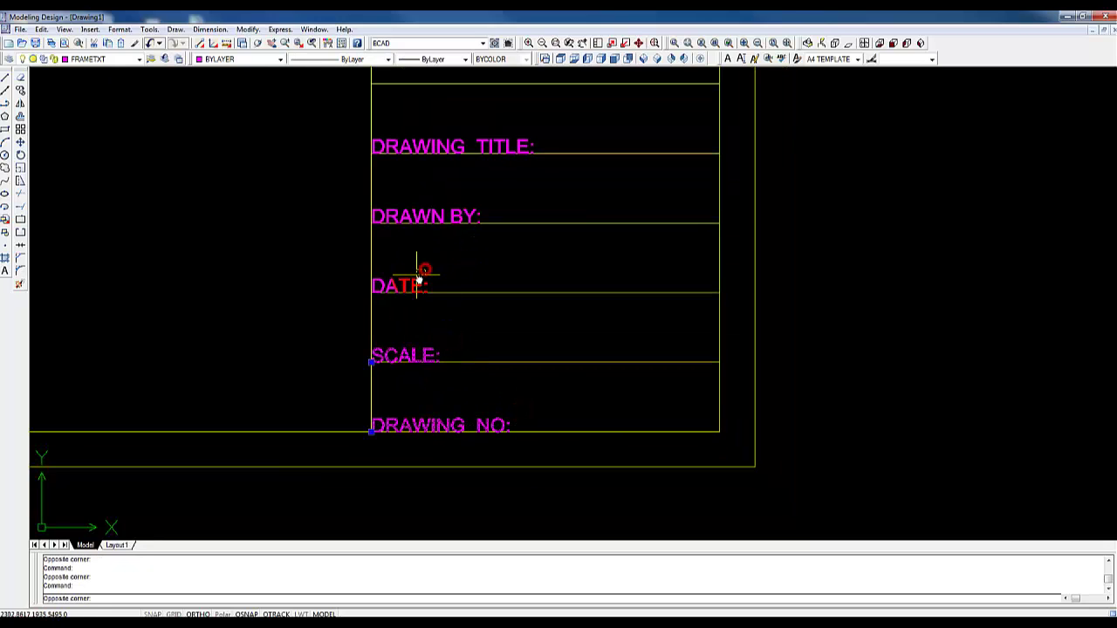
{"action": "left_click", "coordinate": [418, 280]}
{"action": "left_click", "coordinate": [422, 210]}
{"action": "left_click", "coordinate": [421, 219]}
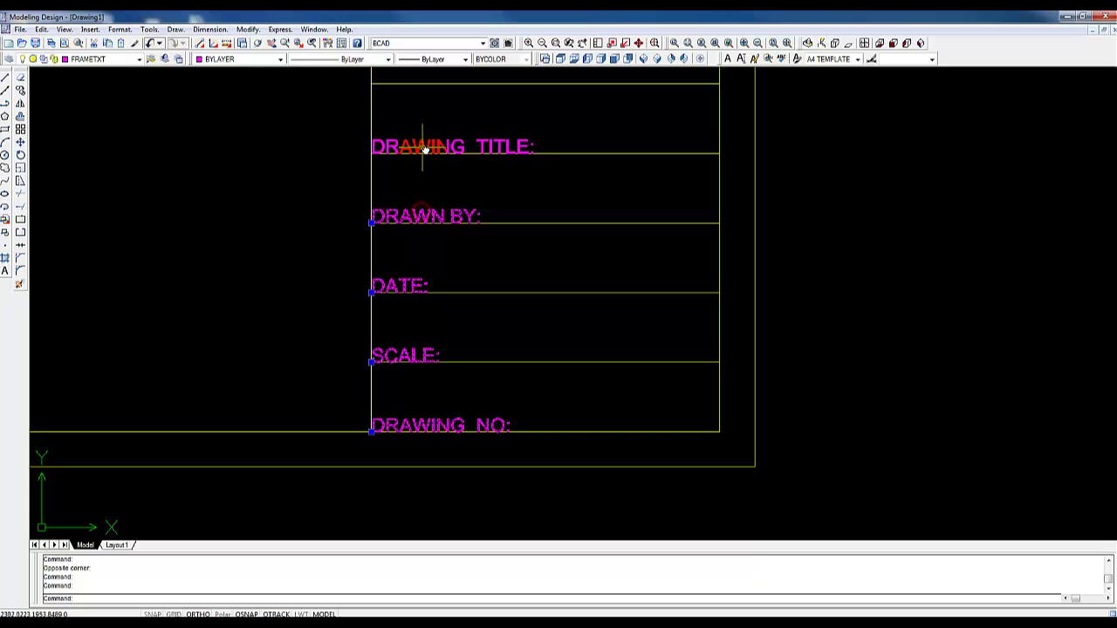
Move the selected labels up 3, then undo that move.
{"action": "type", "text": "m"}
{"action": "key", "text": "Return"}
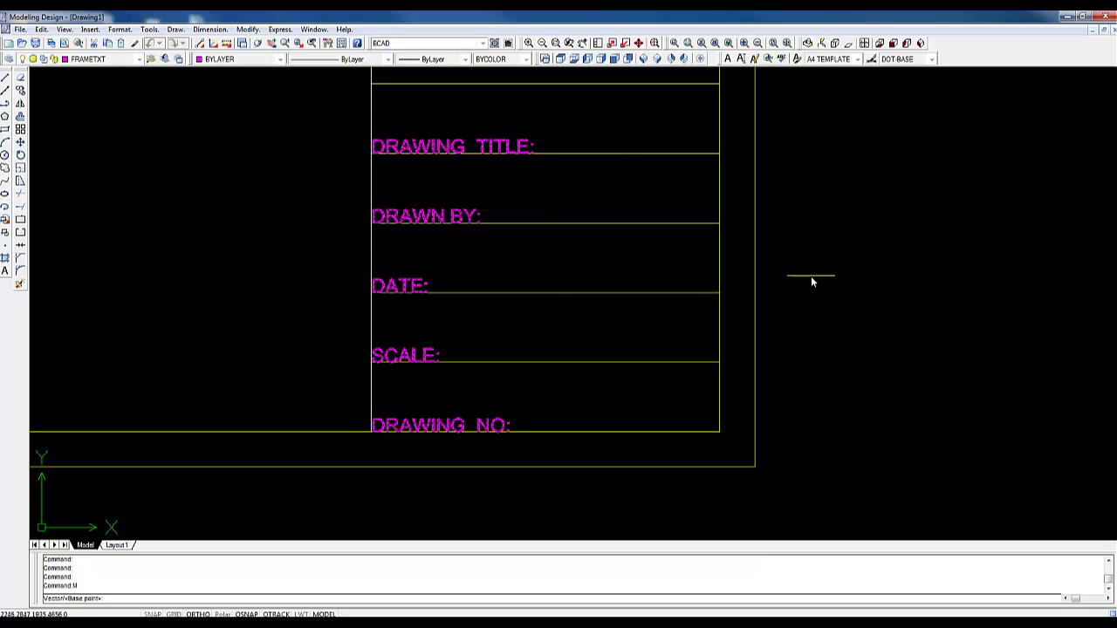
{"action": "left_click", "coordinate": [550, 289]}
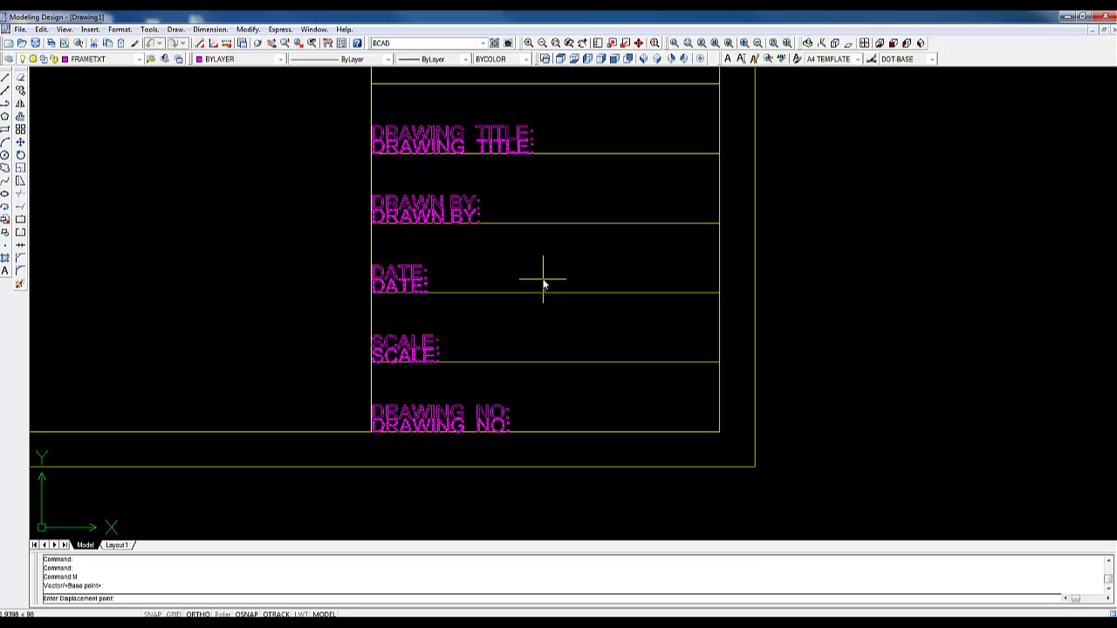
{"action": "type", "text": "3"}
{"action": "key", "text": "Return"}
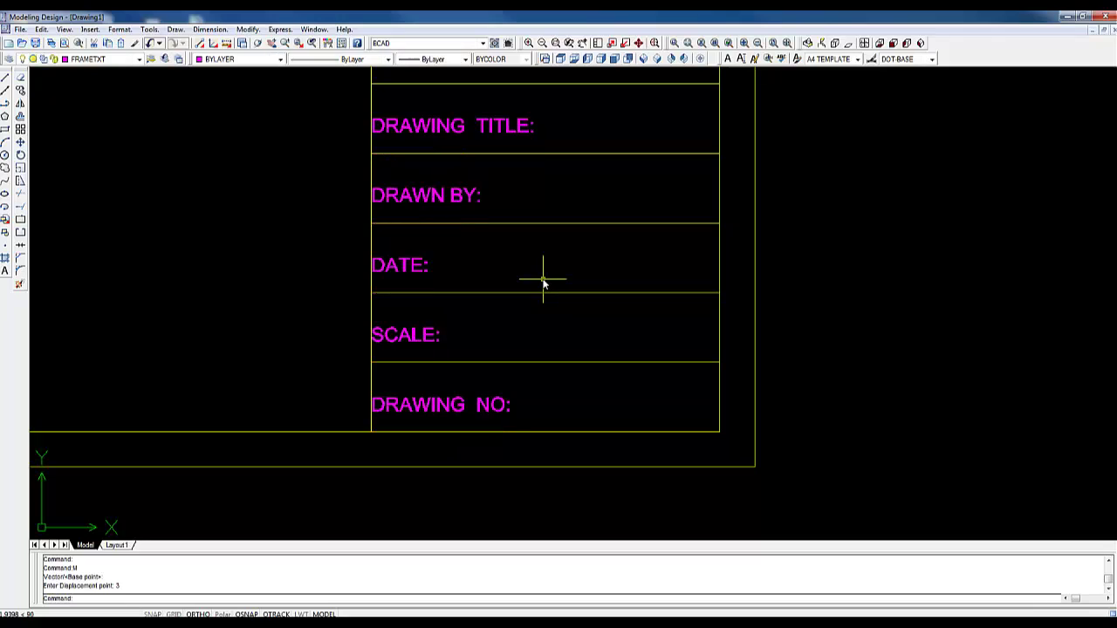
{"action": "key", "text": "ctrl+z"}
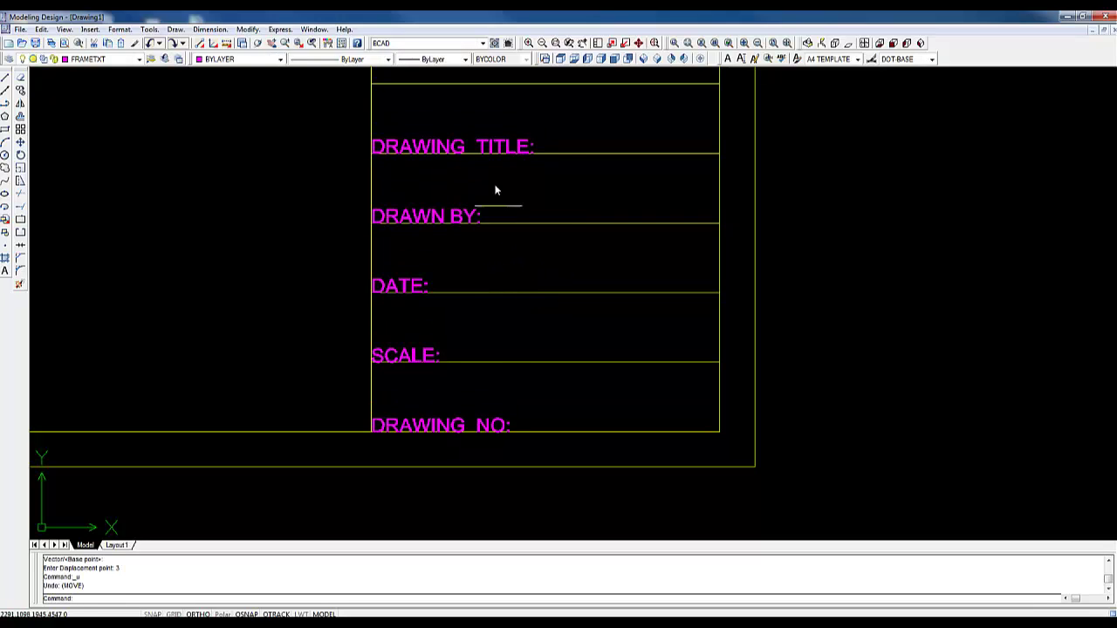
Select all five title-block labels and move them up 4.
{"action": "left_click", "coordinate": [486, 142]}
{"action": "left_click", "coordinate": [431, 218]}
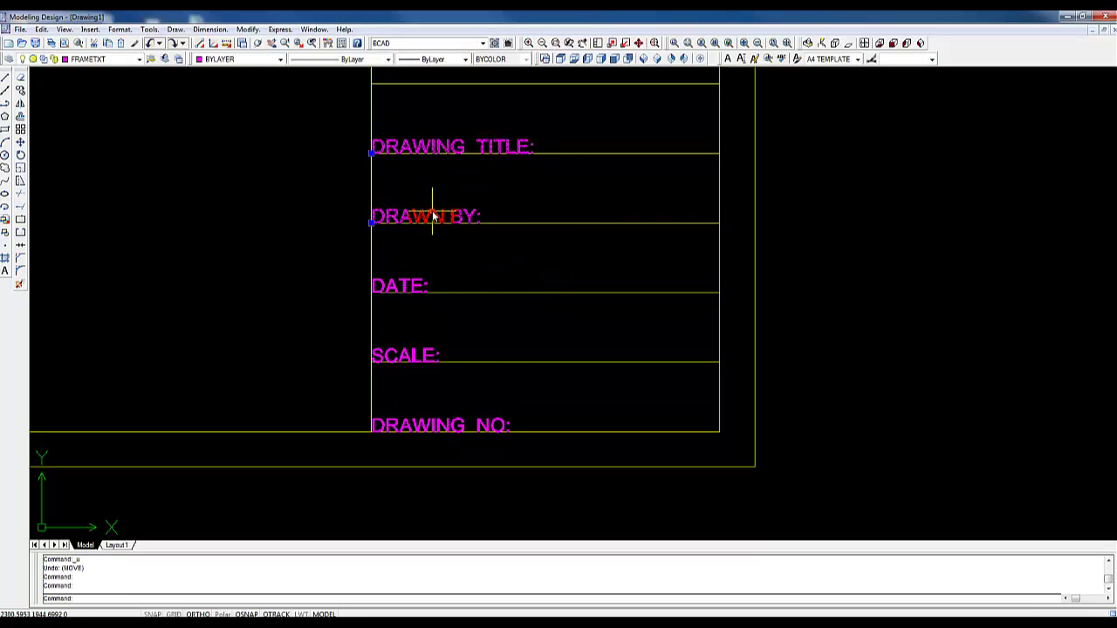
{"action": "left_click", "coordinate": [404, 288]}
{"action": "left_click", "coordinate": [412, 357]}
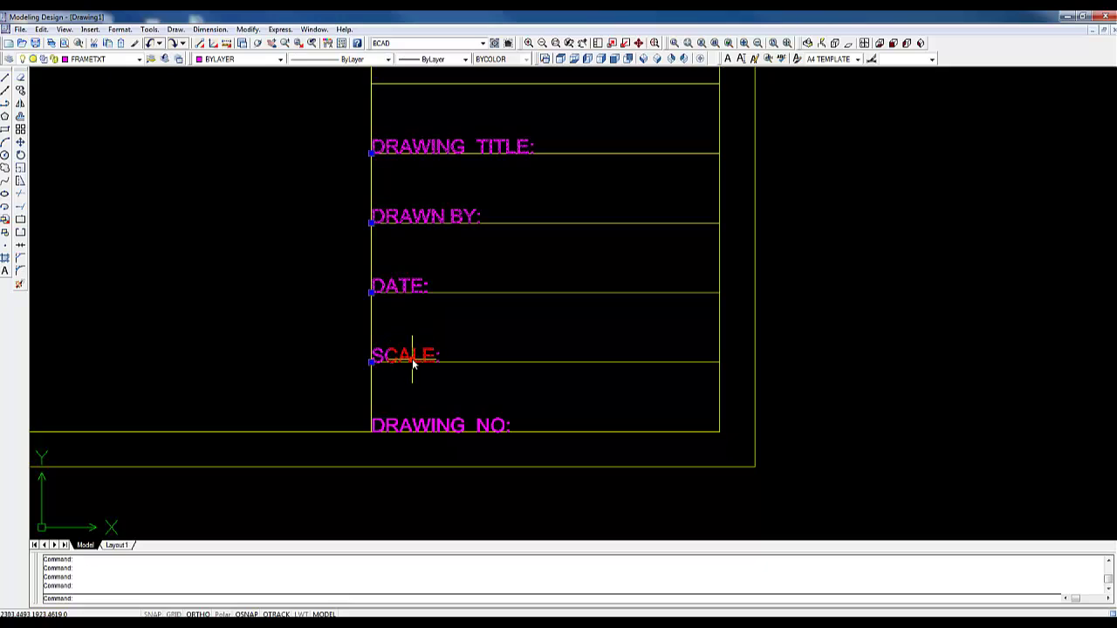
{"action": "left_click", "coordinate": [448, 425]}
{"action": "type", "text": "m"}
{"action": "key", "text": "Return"}
{"action": "left_click", "coordinate": [565, 427]}
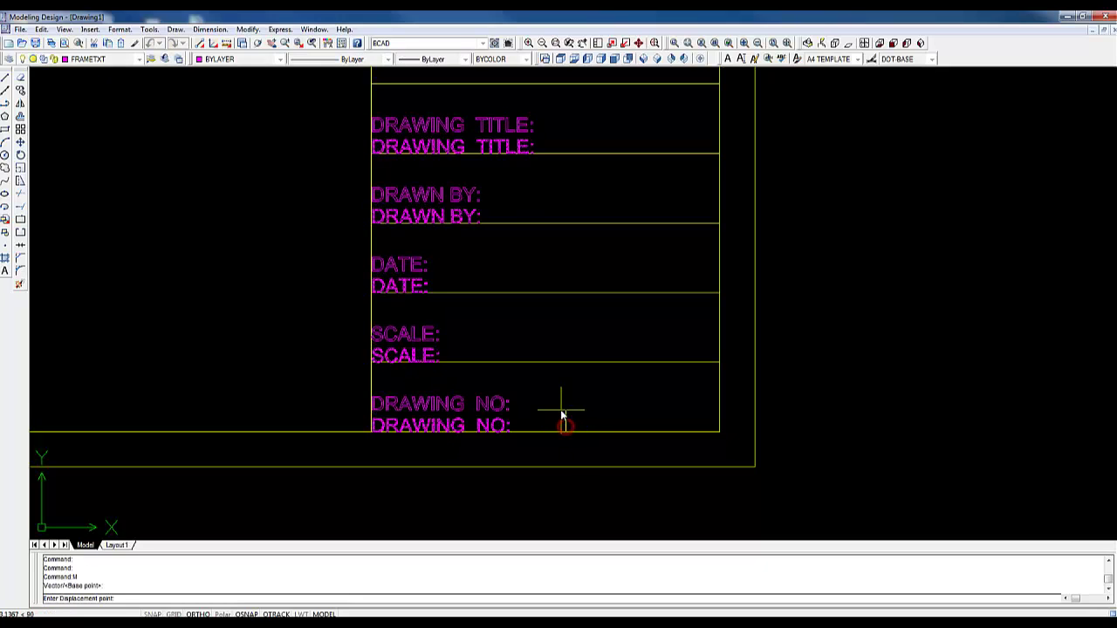
{"action": "type", "text": "4"}
{"action": "key", "text": "Return"}
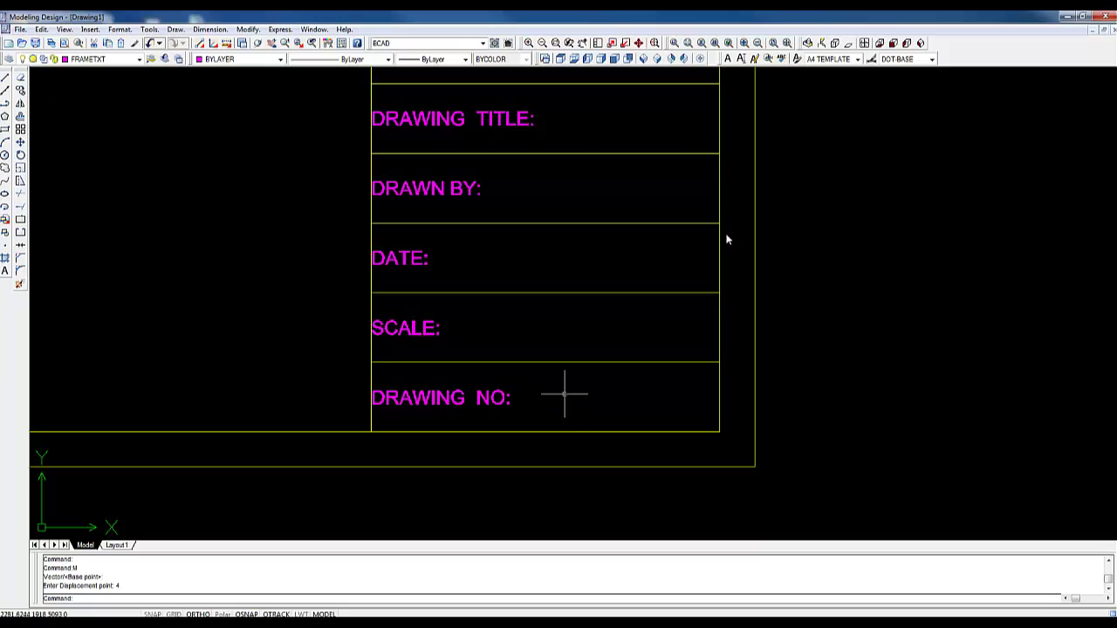
Reselect the five labels and move them 2 units right, clear of the left border.
{"action": "left_click", "coordinate": [559, 115]}
{"action": "left_click", "coordinate": [505, 123]}
{"action": "left_click", "coordinate": [489, 178]}
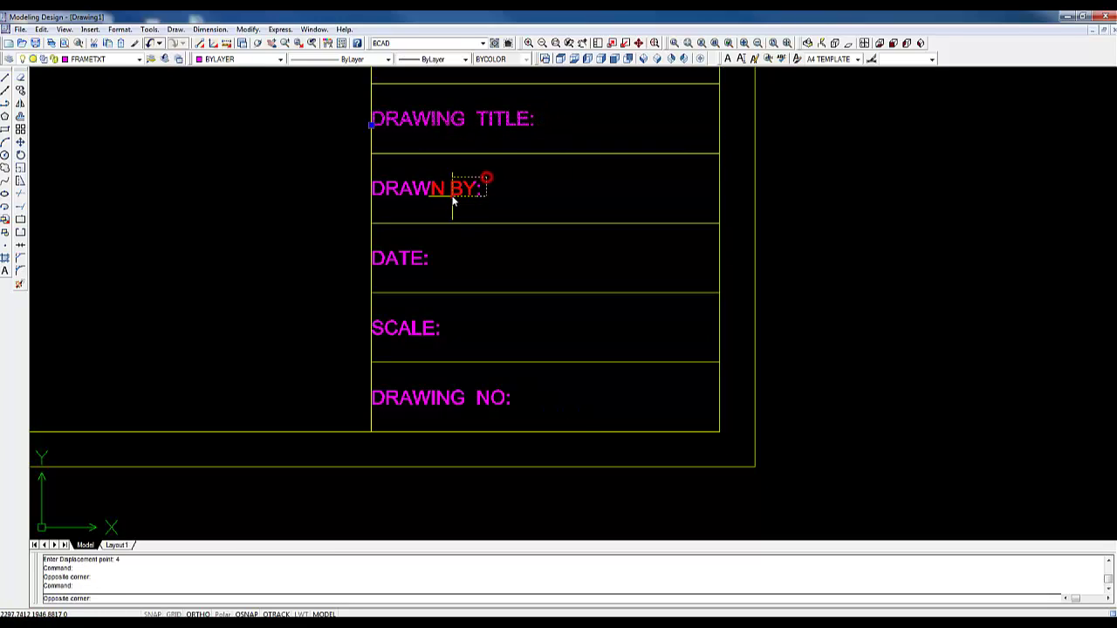
{"action": "left_click", "coordinate": [454, 200]}
{"action": "left_click", "coordinate": [439, 255]}
{"action": "left_click", "coordinate": [411, 273]}
{"action": "left_click", "coordinate": [429, 314]}
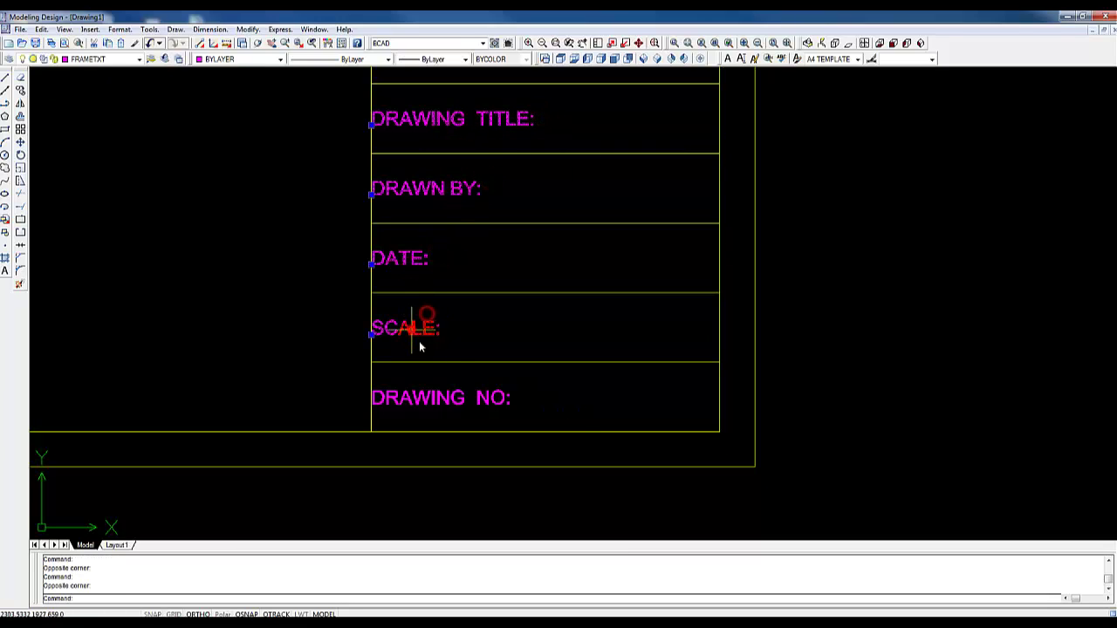
{"action": "left_click", "coordinate": [419, 344]}
{"action": "left_click", "coordinate": [519, 386]}
{"action": "left_click", "coordinate": [487, 399]}
{"action": "type", "text": "m"}
{"action": "key", "text": "Return"}
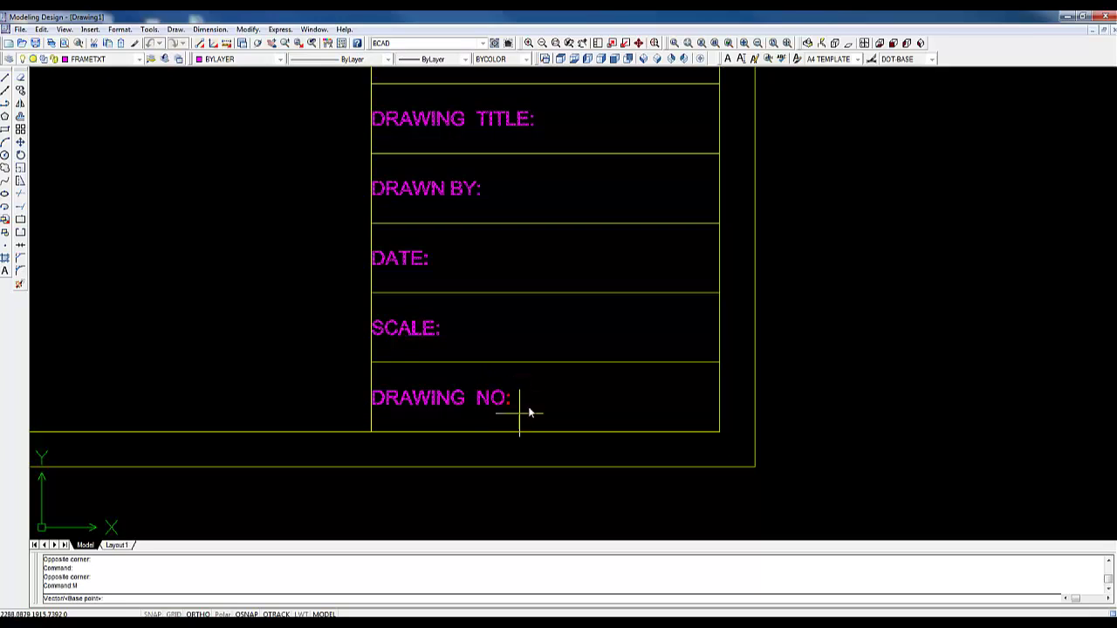
{"action": "left_click", "coordinate": [551, 398]}
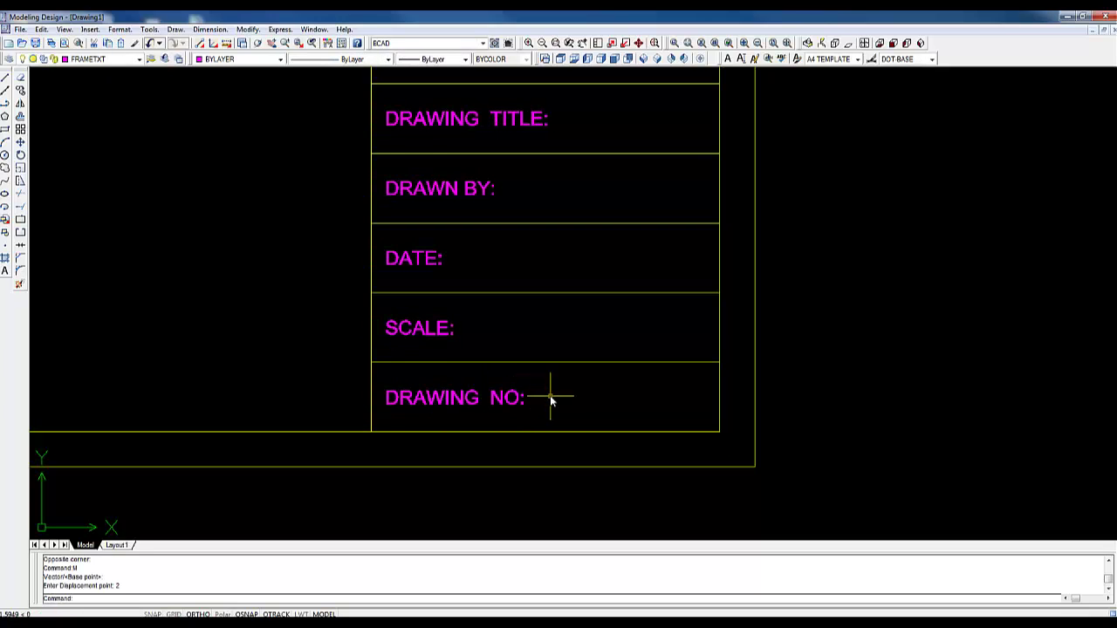
{"action": "scroll", "coordinate": [623, 236], "scroll_direction": "down", "scroll_amount": 3}
{"action": "middle_click_drag", "start_coordinate": [581, 213], "coordinate": [517, 355]}
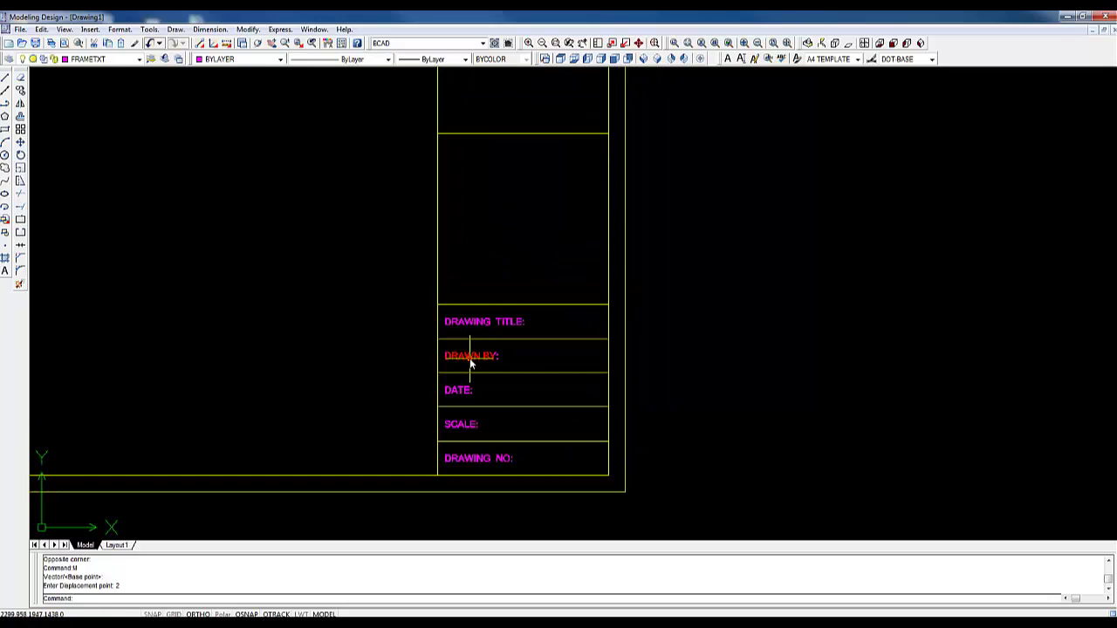
Move a DRAWN BY label into the empty upper panel and rename it LEGEND.
{"action": "scroll", "coordinate": [493, 363], "scroll_direction": "up", "scroll_amount": 2}
{"action": "type", "text": "m"}
{"action": "key", "text": "Return"}
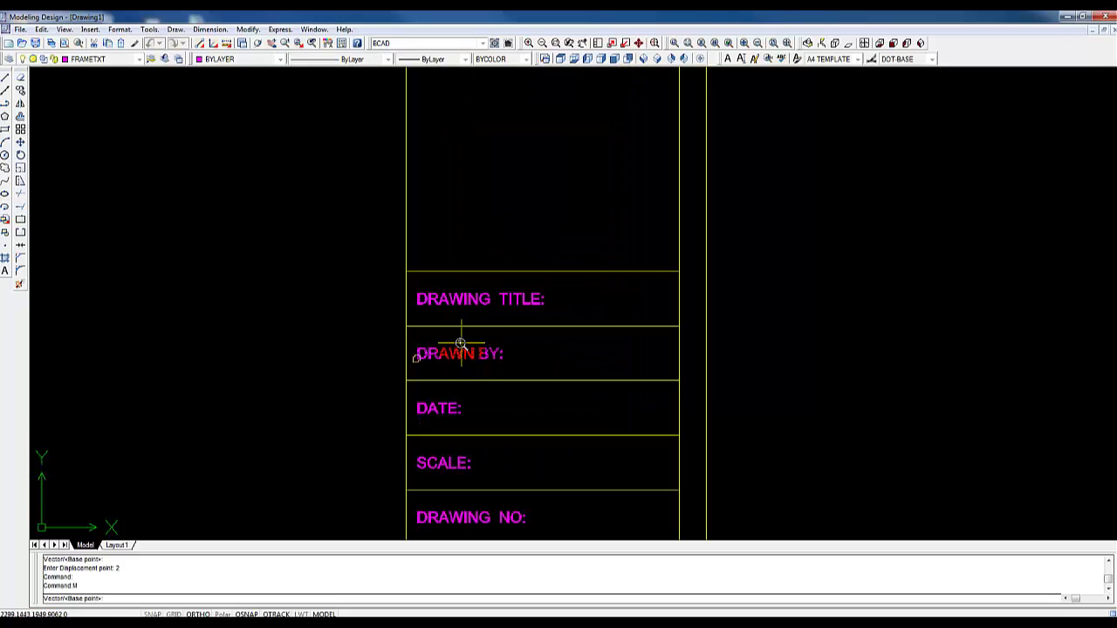
{"action": "left_click", "coordinate": [460, 343]}
{"action": "middle_click_drag", "start_coordinate": [521, 132], "coordinate": [515, 262]}
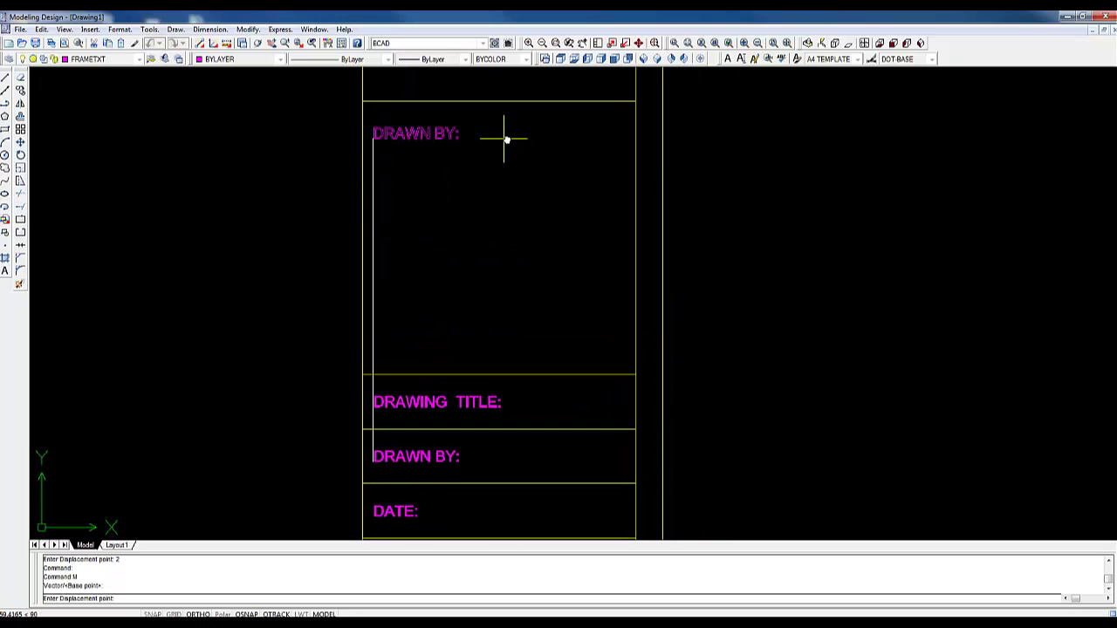
{"action": "left_click", "coordinate": [501, 100]}
{"action": "key", "text": "Escape"}
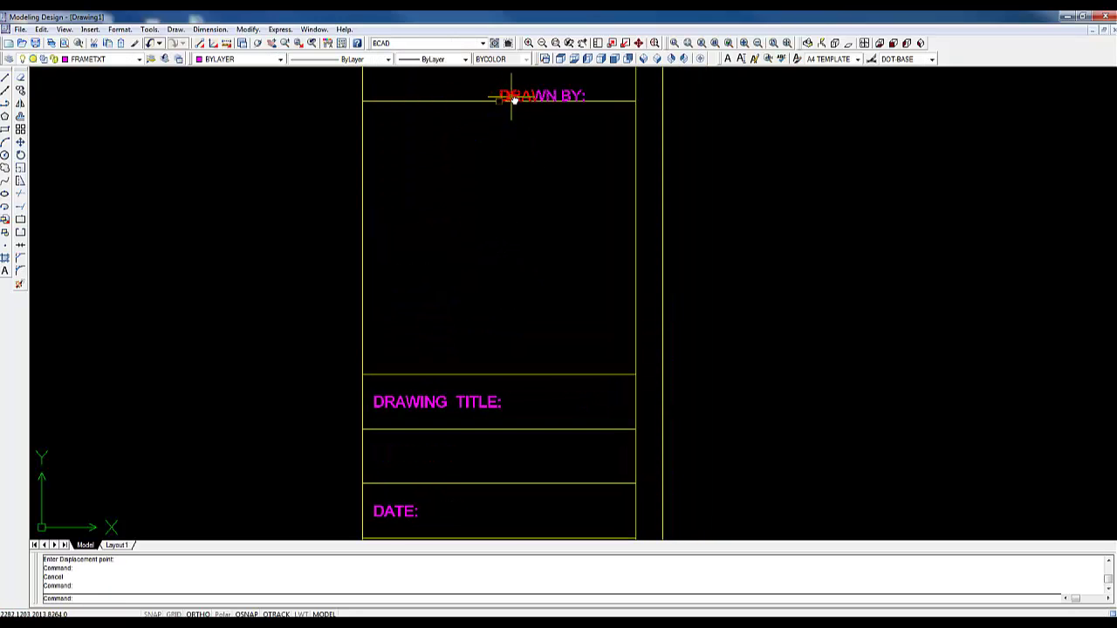
{"action": "left_click", "coordinate": [511, 99]}
{"action": "left_click", "coordinate": [498, 142]}
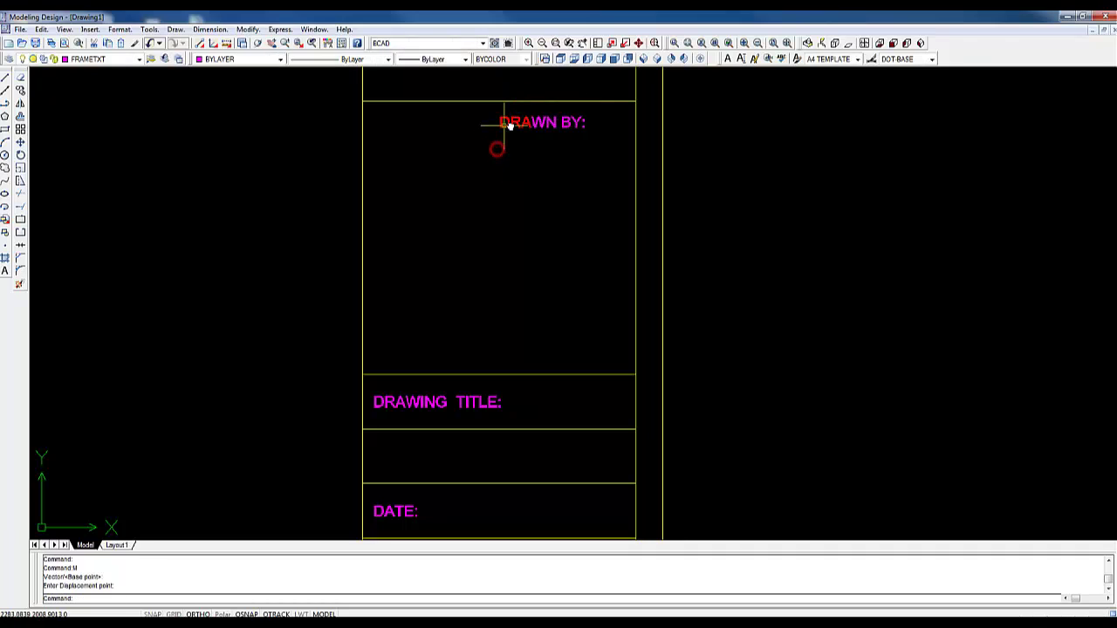
{"action": "double_click", "coordinate": [508, 125]}
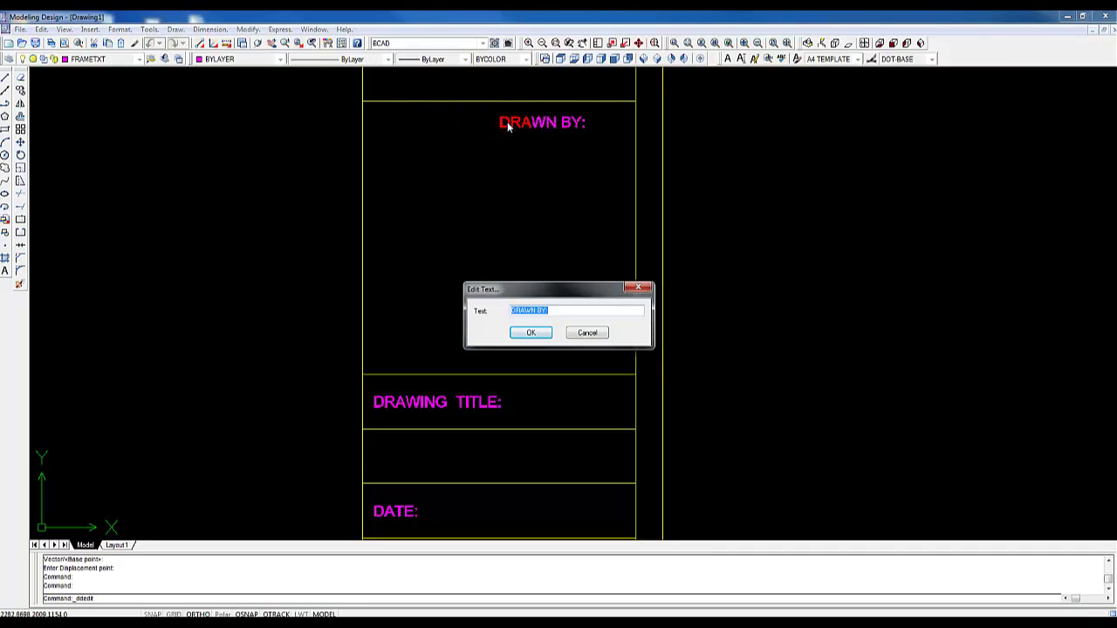
{"action": "type", "text": "LEGEND"}
{"action": "left_click", "coordinate": [531, 334]}
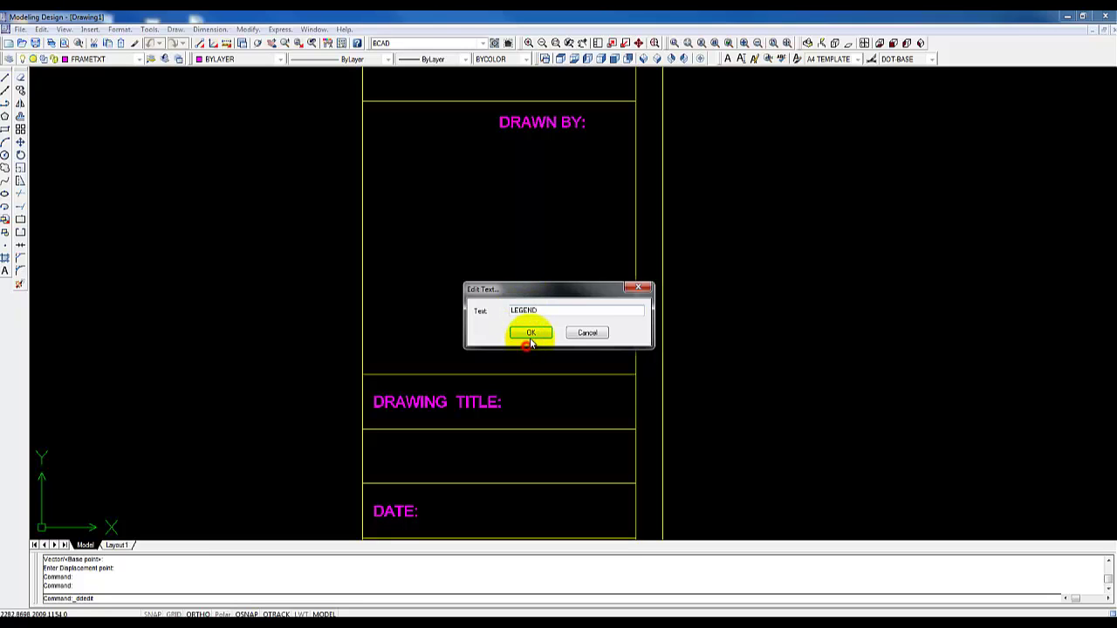
Move the LEGEND heading toward the centre of its panel.
{"action": "middle_click_drag", "start_coordinate": [532, 184], "coordinate": [536, 230]}
{"action": "key", "text": "Escape"}
{"action": "key", "text": "Escape"}
{"action": "left_click", "coordinate": [534, 178]}
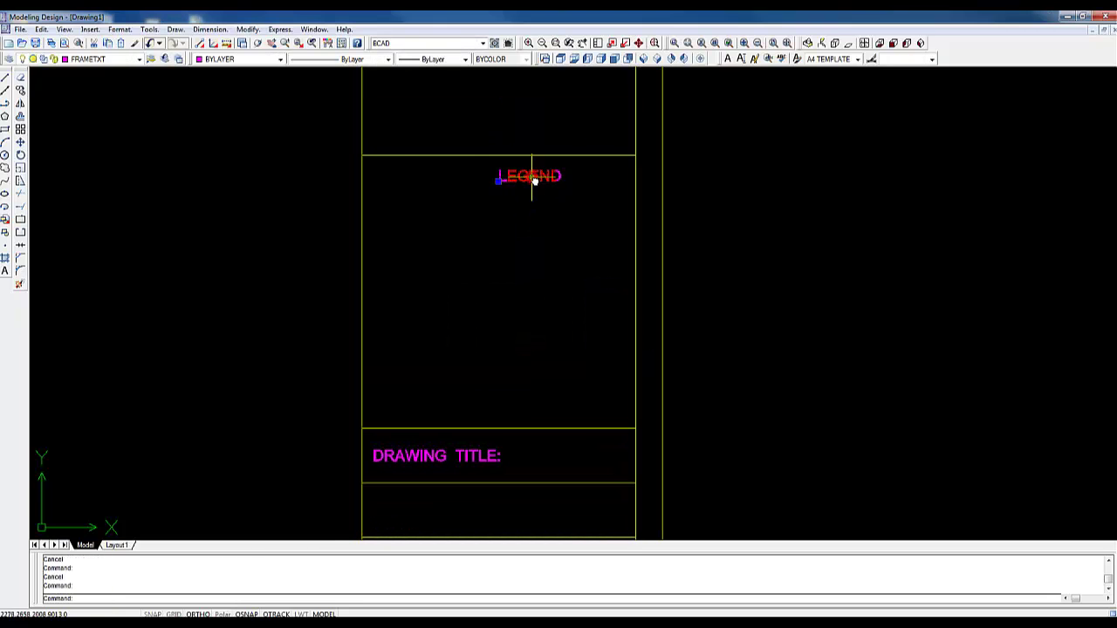
{"action": "type", "text": "m"}
{"action": "key", "text": "Return"}
{"action": "left_click", "coordinate": [567, 298]}
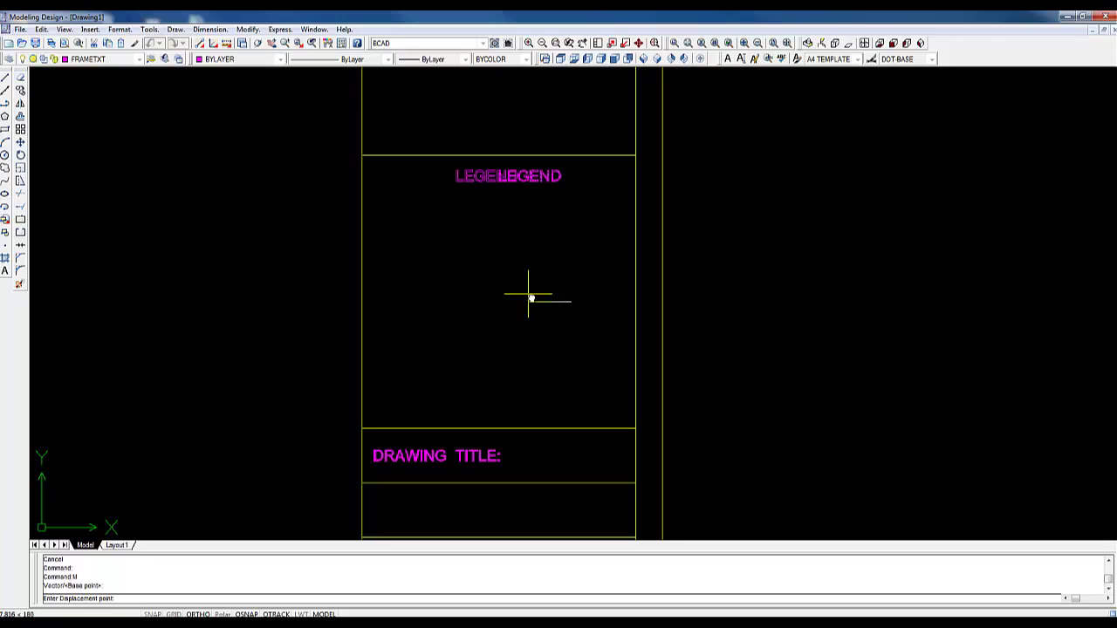
{"action": "left_click", "coordinate": [529, 295]}
Copy LEGEND into the panel above and rename the copy NOTES.
{"action": "left_click", "coordinate": [498, 178]}
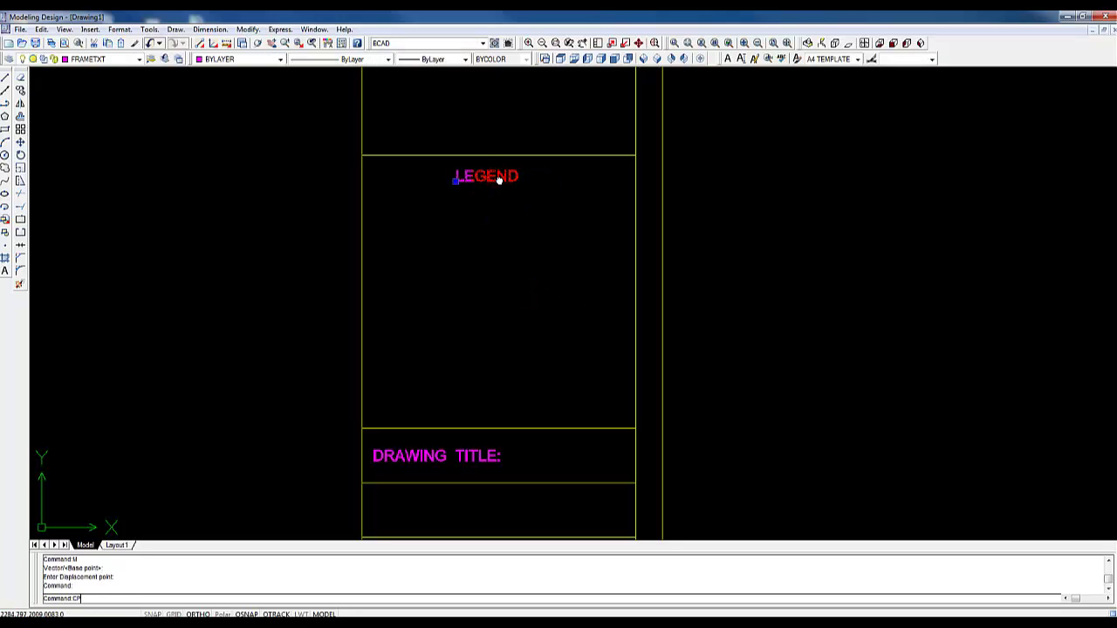
{"action": "type", "text": "CP"}
{"action": "key", "text": "Return"}
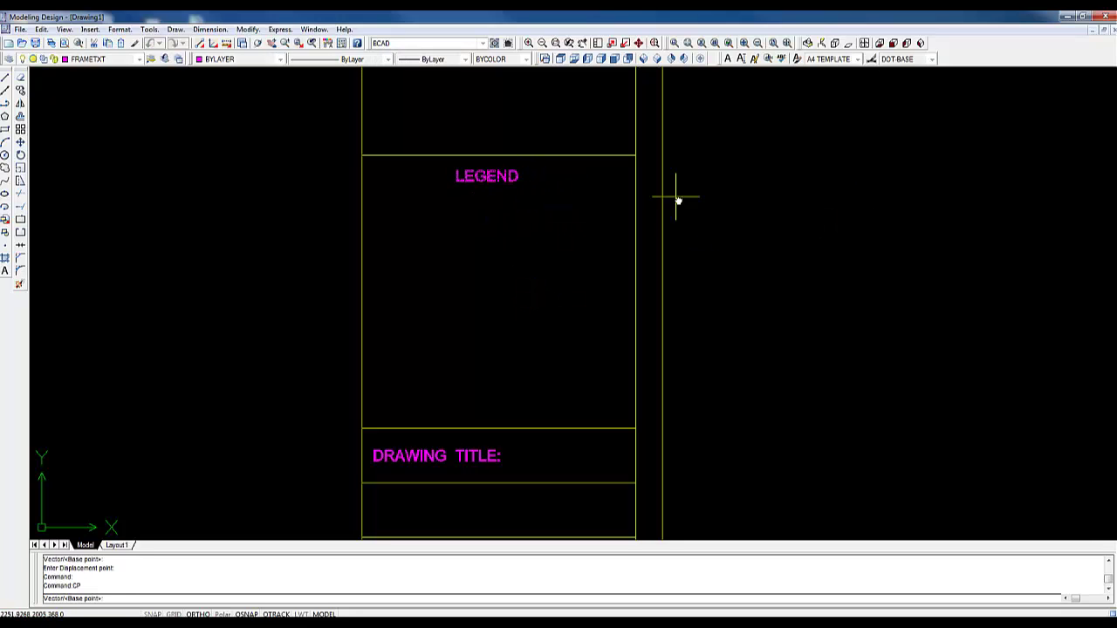
{"action": "middle_click_drag", "start_coordinate": [690, 174], "coordinate": [671, 369]}
{"action": "left_click", "coordinate": [665, 367]}
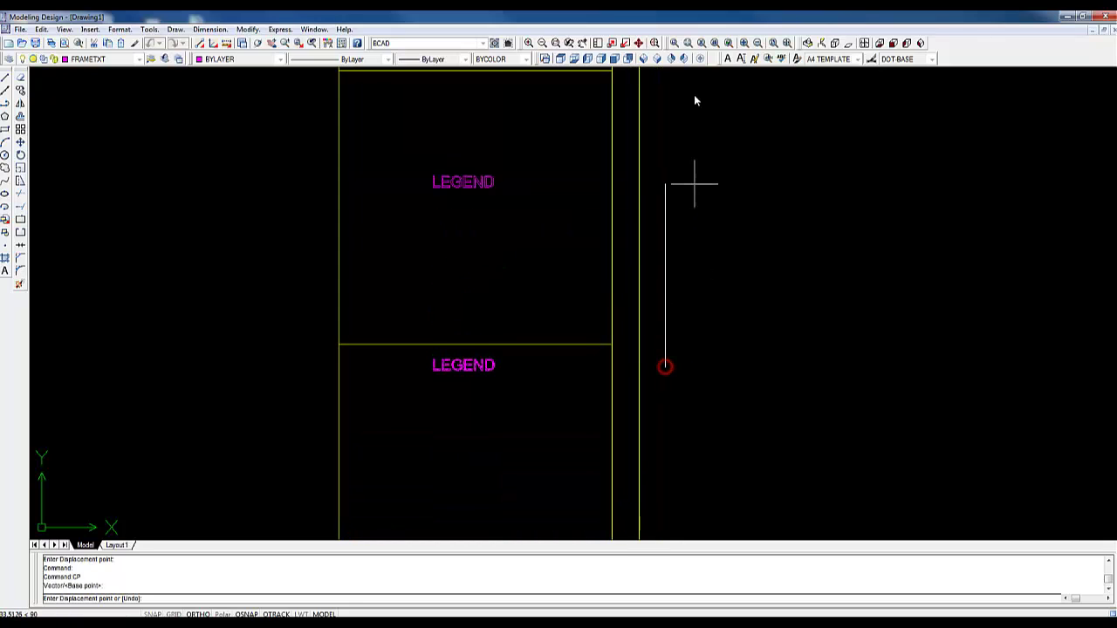
{"action": "left_click", "coordinate": [688, 87]}
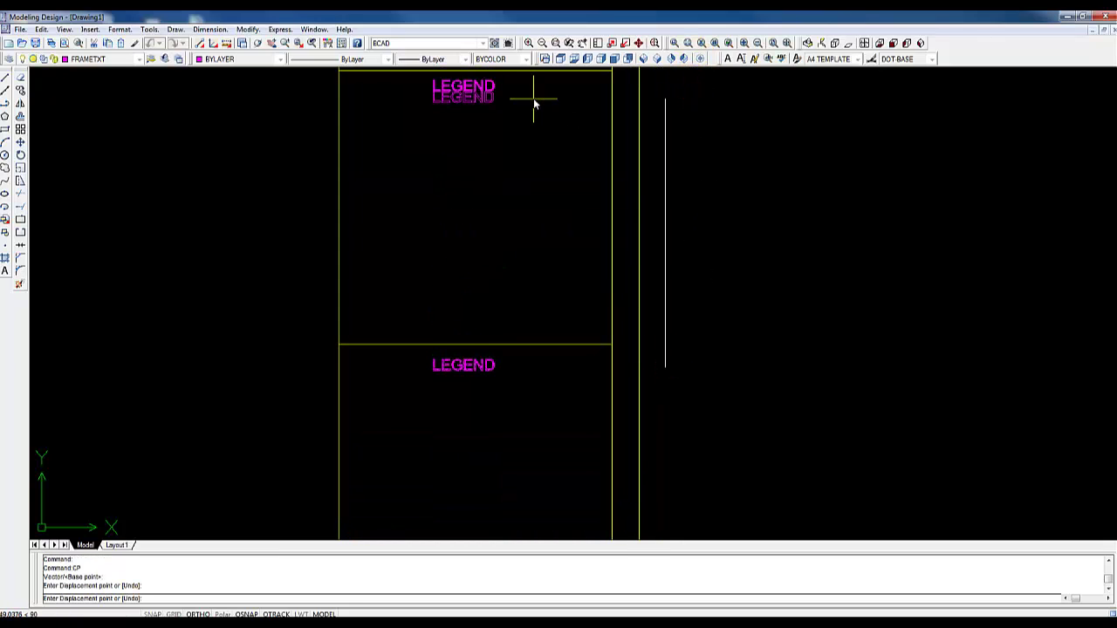
{"action": "key", "text": "Escape"}
{"action": "double_click", "coordinate": [485, 91]}
{"action": "type", "text": "NDT"}
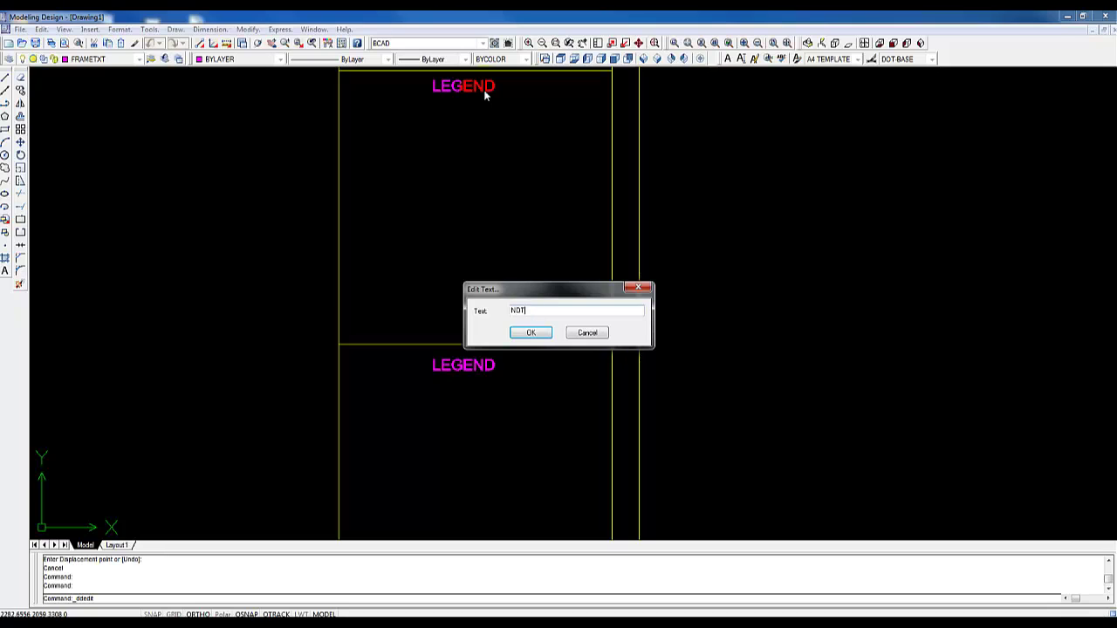
{"action": "type", "text": "ES"}
{"action": "key", "text": "Return"}
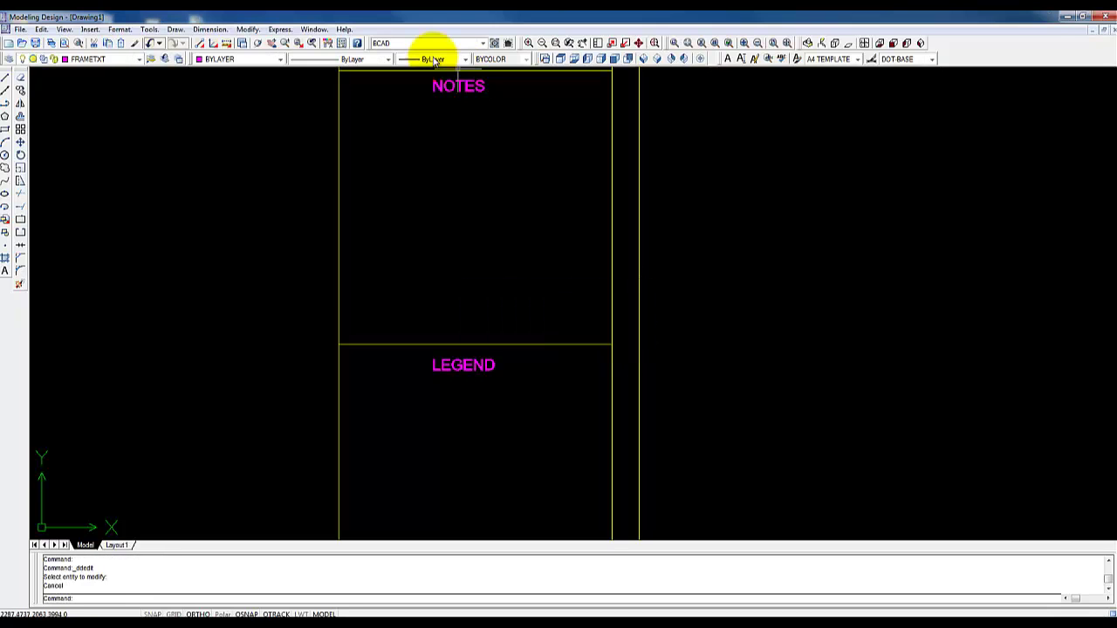
{"action": "key", "text": "Escape"}
{"action": "key", "text": "Escape"}
Centre NOTES in its panel and lower it by 2 below the panel top.
{"action": "scroll", "coordinate": [438, 99], "scroll_direction": "up", "scroll_amount": 2}
{"action": "middle_click_drag", "start_coordinate": [494, 110], "coordinate": [441, 225]}
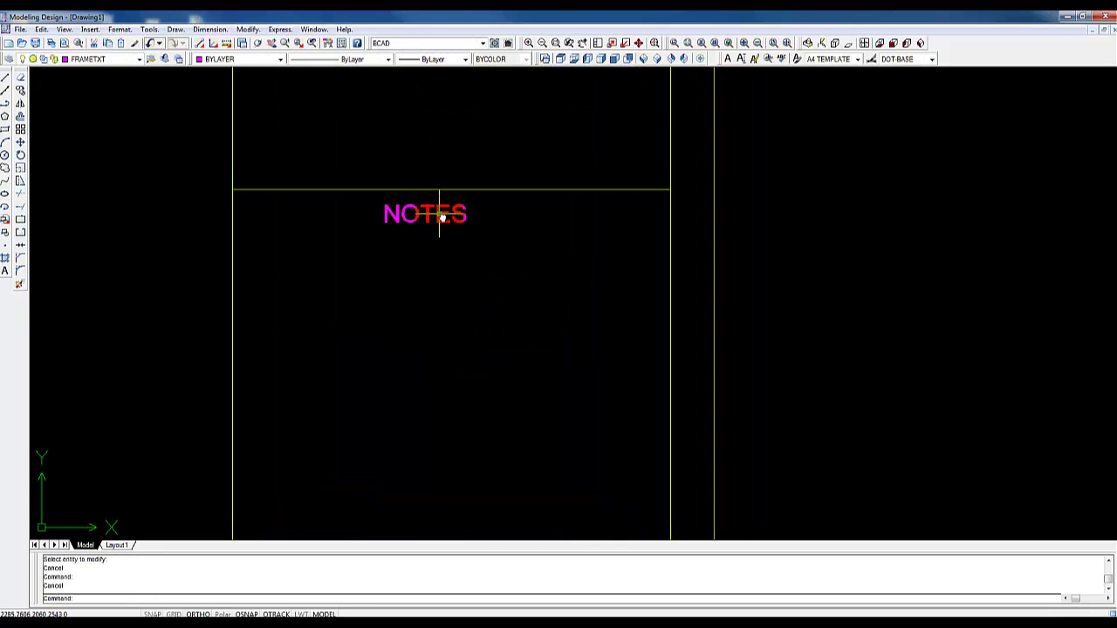
{"action": "type", "text": "M"}
{"action": "key", "text": "Return"}
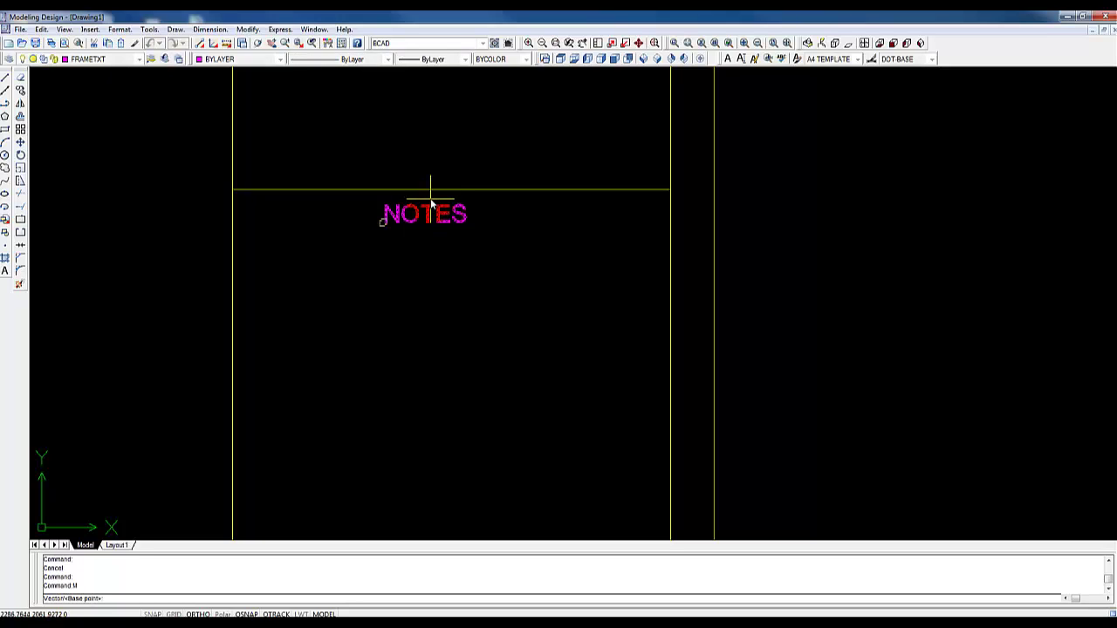
{"action": "left_click", "coordinate": [430, 203]}
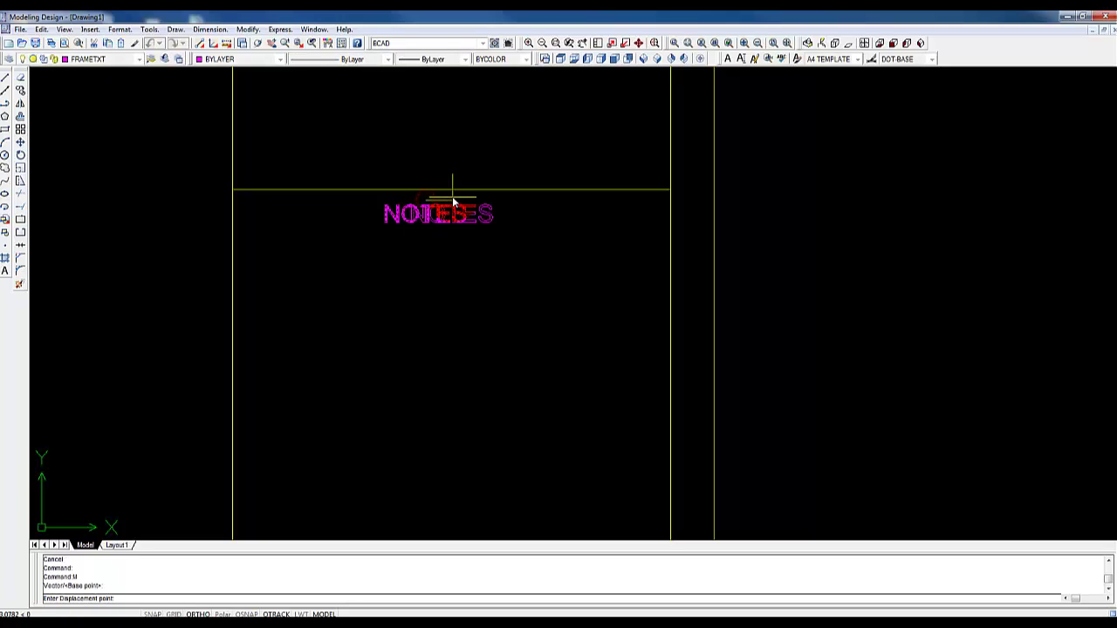
{"action": "left_click", "coordinate": [456, 199]}
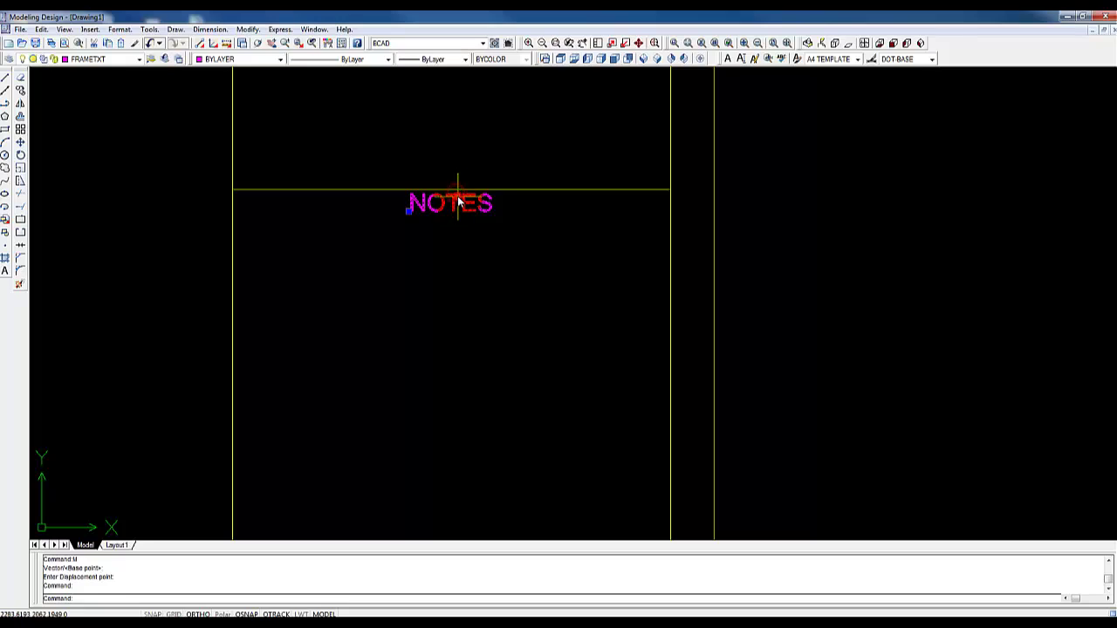
{"action": "type", "text": "M"}
{"action": "key", "text": "Return"}
{"action": "left_click", "coordinate": [451, 227]}
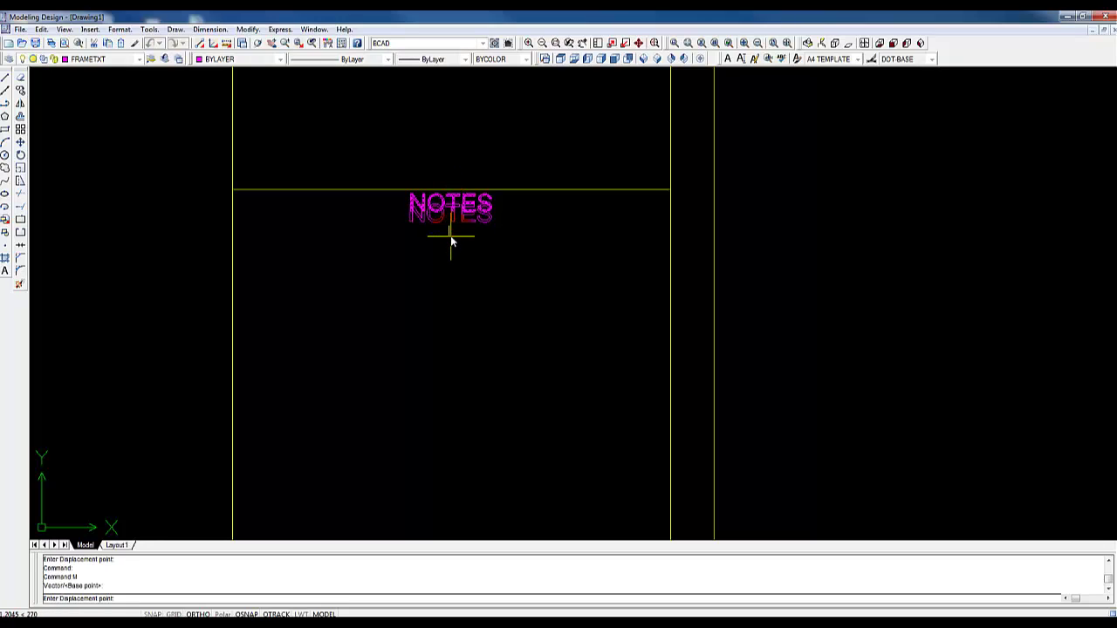
{"action": "type", "text": "2"}
{"action": "key", "text": "Return"}
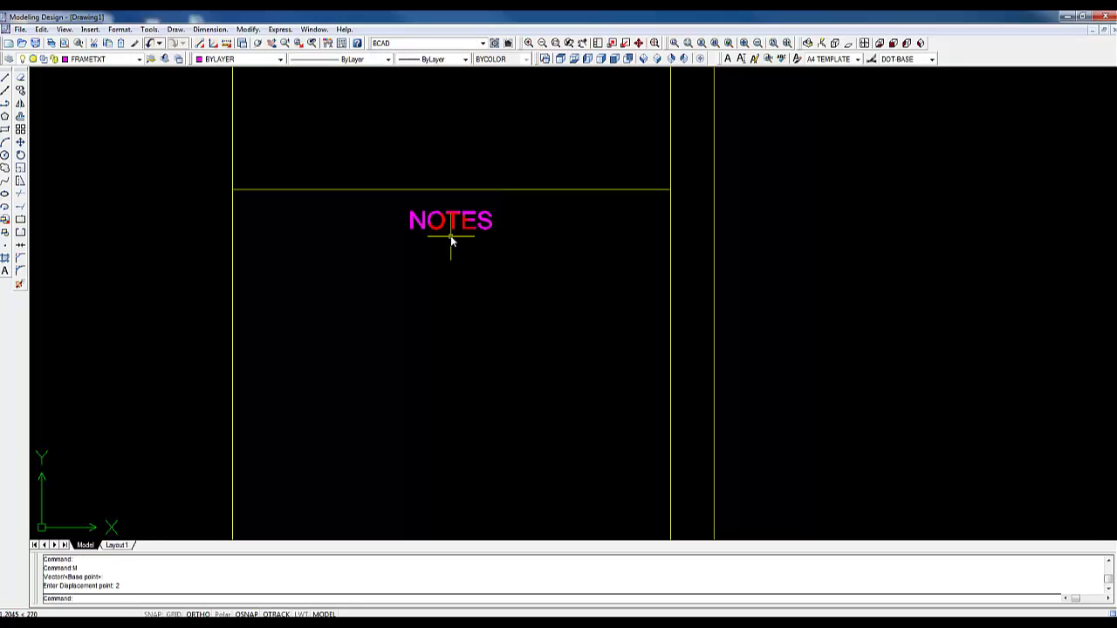
Move the LEGEND heading to a new spot near the top of its panel.
{"action": "scroll", "coordinate": [506, 242], "scroll_direction": "down", "scroll_amount": 2}
{"action": "mouse_move", "coordinate": [506, 242]}
{"action": "middle_mouse_down"}
{"action": "mouse_move", "coordinate": [499, 224]}
{"action": "mouse_move", "coordinate": [559, 79]}
{"action": "middle_mouse_up"}
{"action": "scroll", "coordinate": [522, 233], "scroll_direction": "up", "scroll_amount": 1}
{"action": "left_click", "coordinate": [448, 369]}
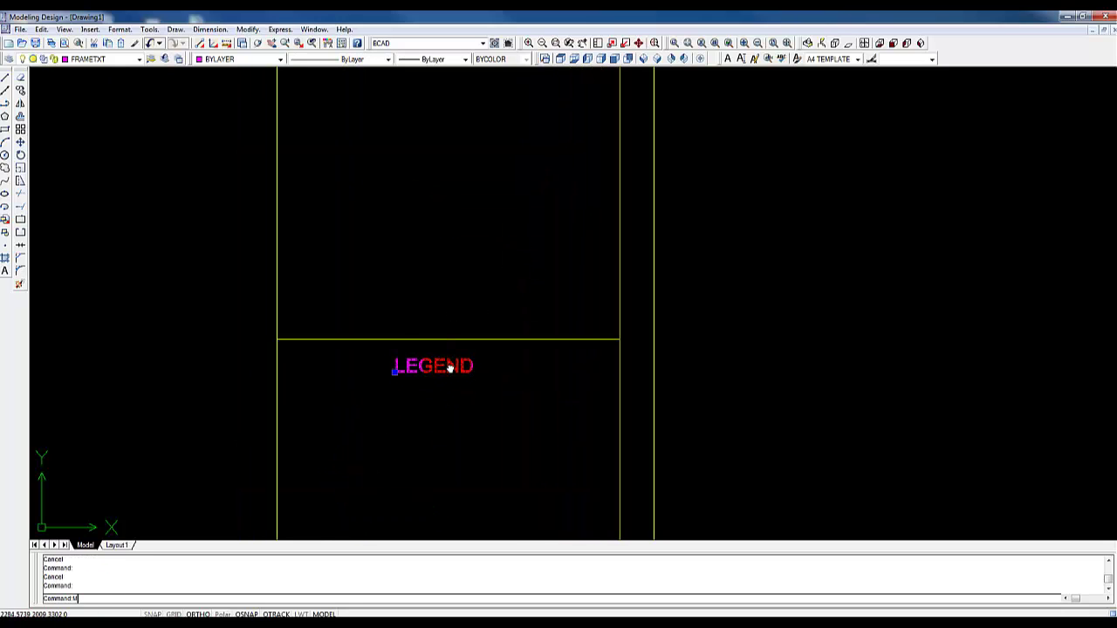
{"action": "type", "text": "M"}
{"action": "scroll", "coordinate": [448, 369], "scroll_direction": "up", "scroll_amount": 4}
{"action": "key", "text": "Return"}
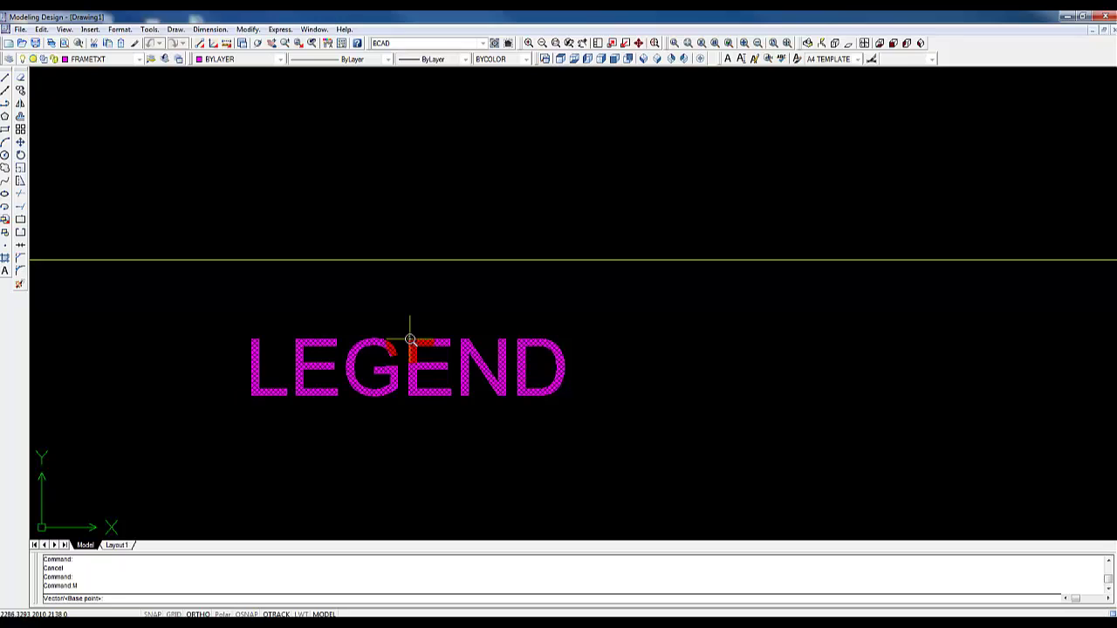
{"action": "left_click", "coordinate": [410, 339]}
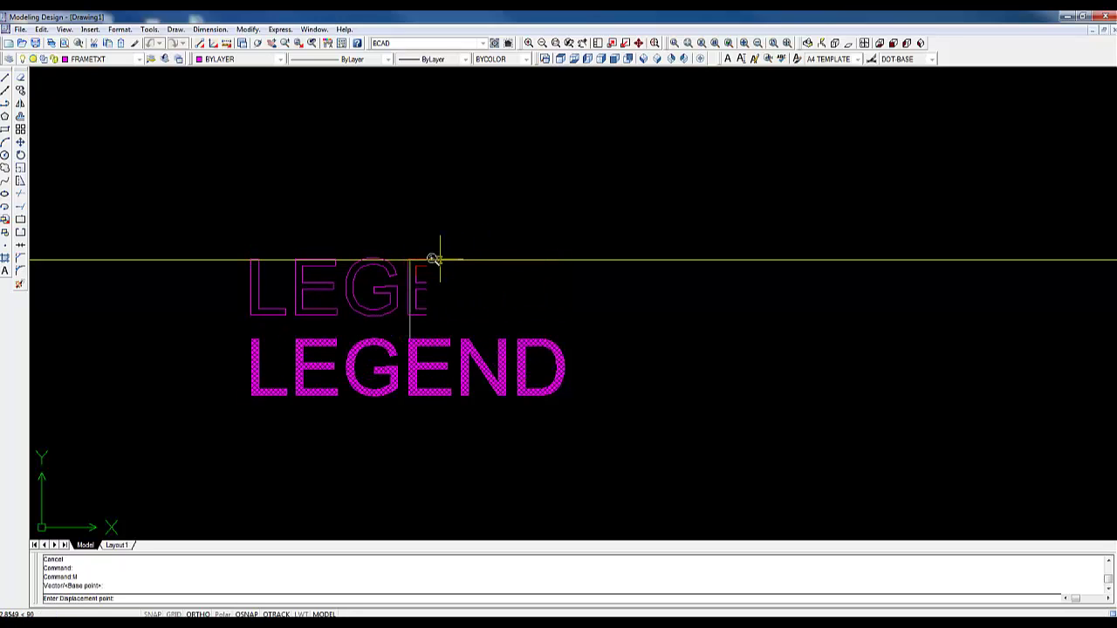
{"action": "scroll", "coordinate": [403, 277], "scroll_direction": "down", "scroll_amount": 2}
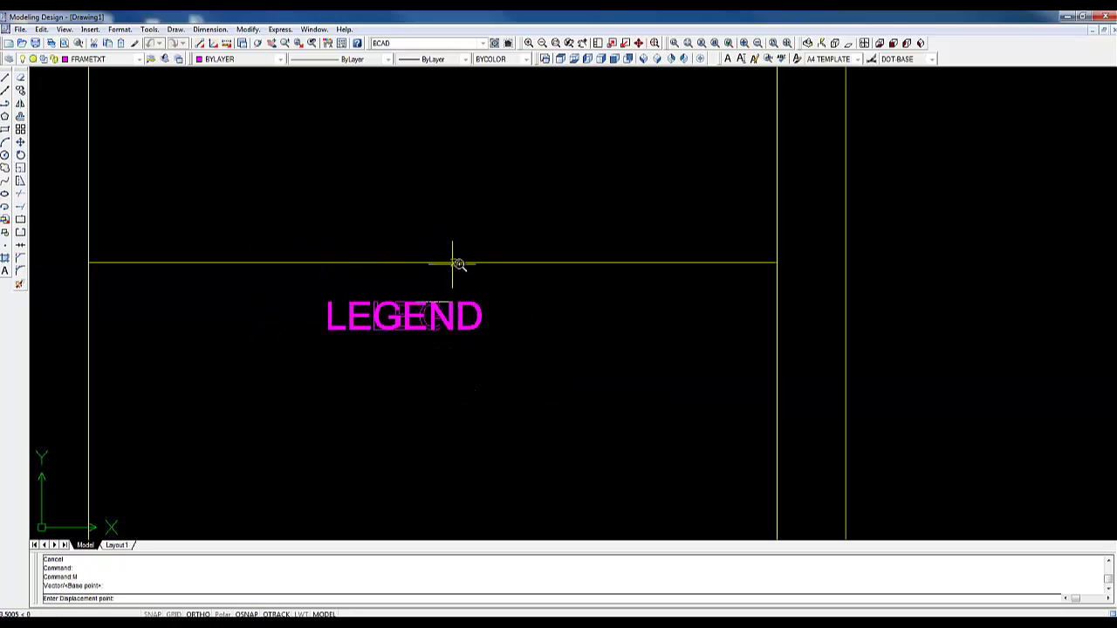
{"action": "left_click", "coordinate": [434, 261]}
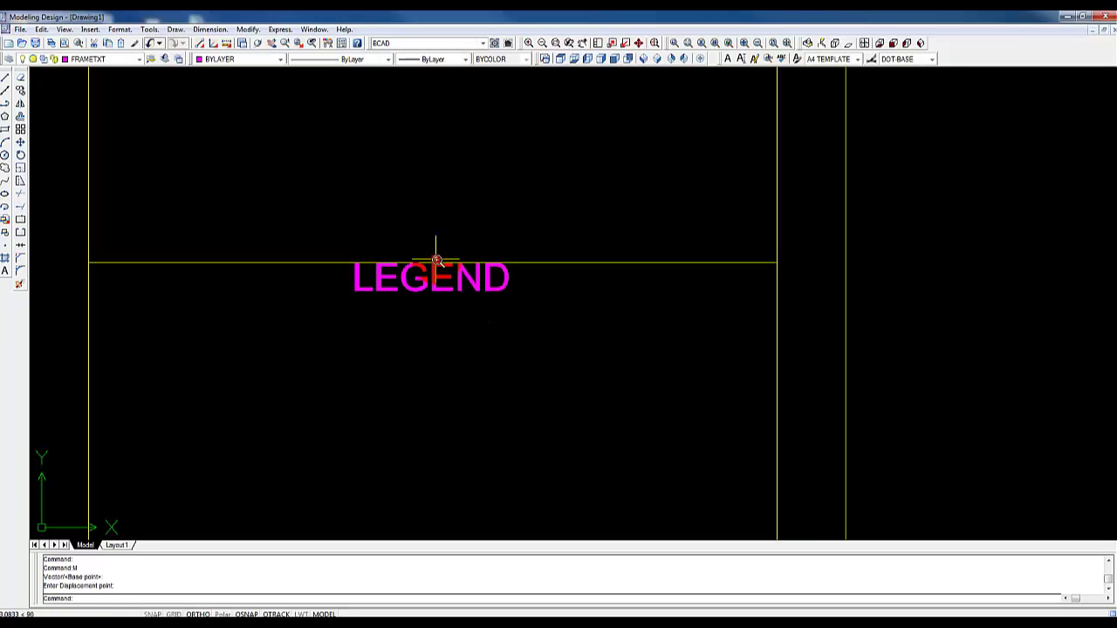
Shift LEGEND by a 2-unit displacement and view the title block column.
{"action": "left_click", "coordinate": [440, 270]}
{"action": "key", "text": "m"}
{"action": "key", "text": "Return"}
{"action": "left_click", "coordinate": [479, 321]}
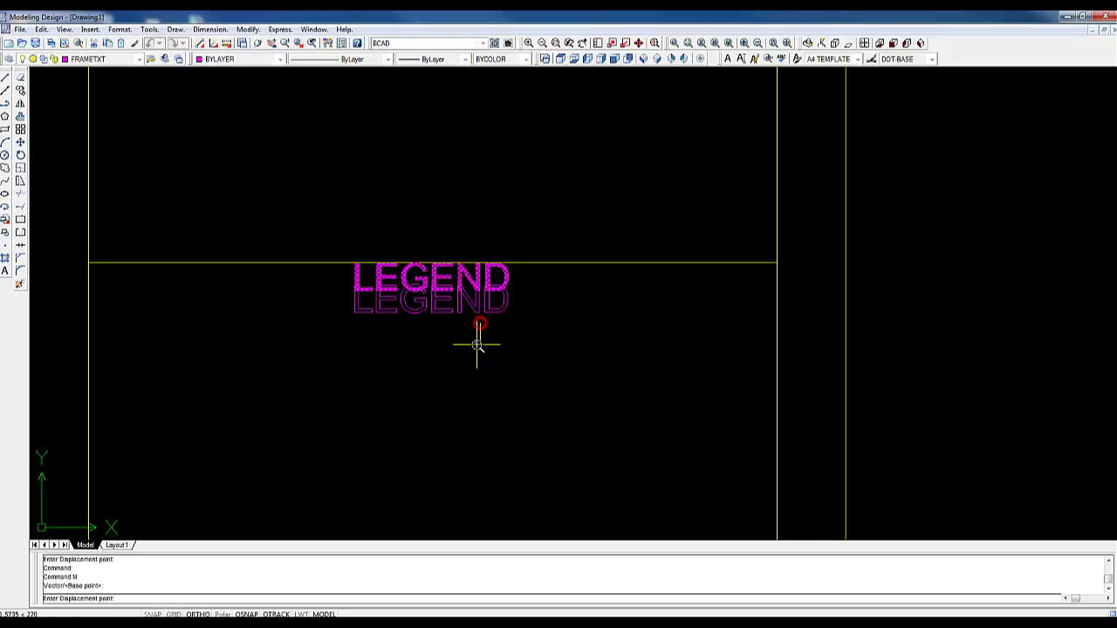
{"action": "type", "text": "2"}
{"action": "key", "text": "Return"}
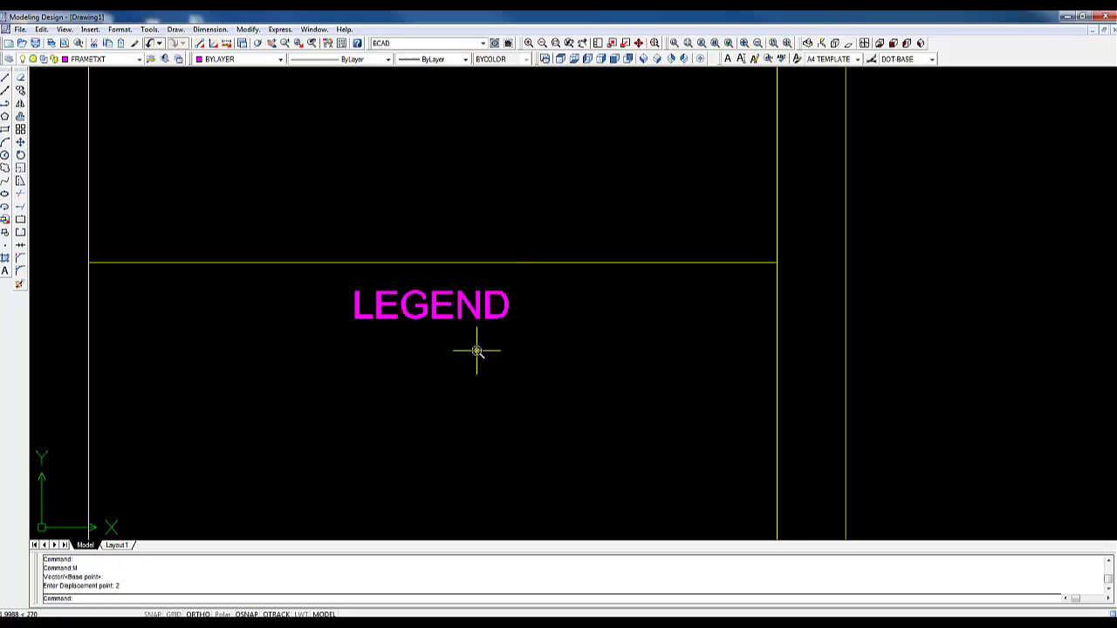
{"action": "scroll", "coordinate": [703, 466], "scroll_direction": "down", "scroll_amount": 4}
{"action": "scroll", "coordinate": [641, 259], "scroll_direction": "down", "scroll_amount": 2}
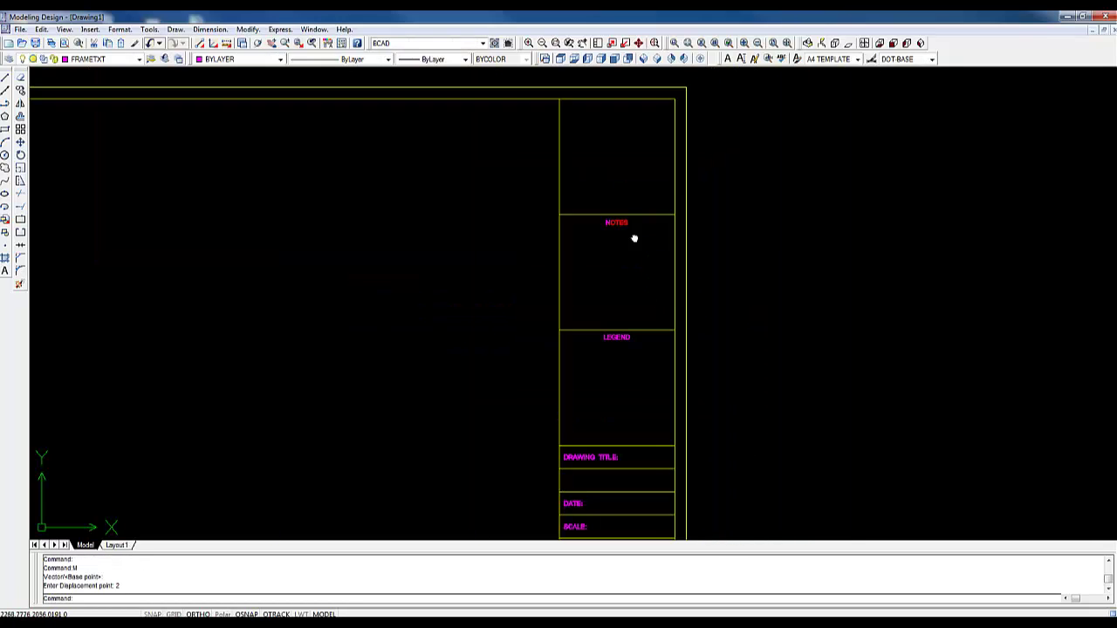
{"action": "scroll", "coordinate": [538, 149], "scroll_direction": "up", "scroll_amount": 2}
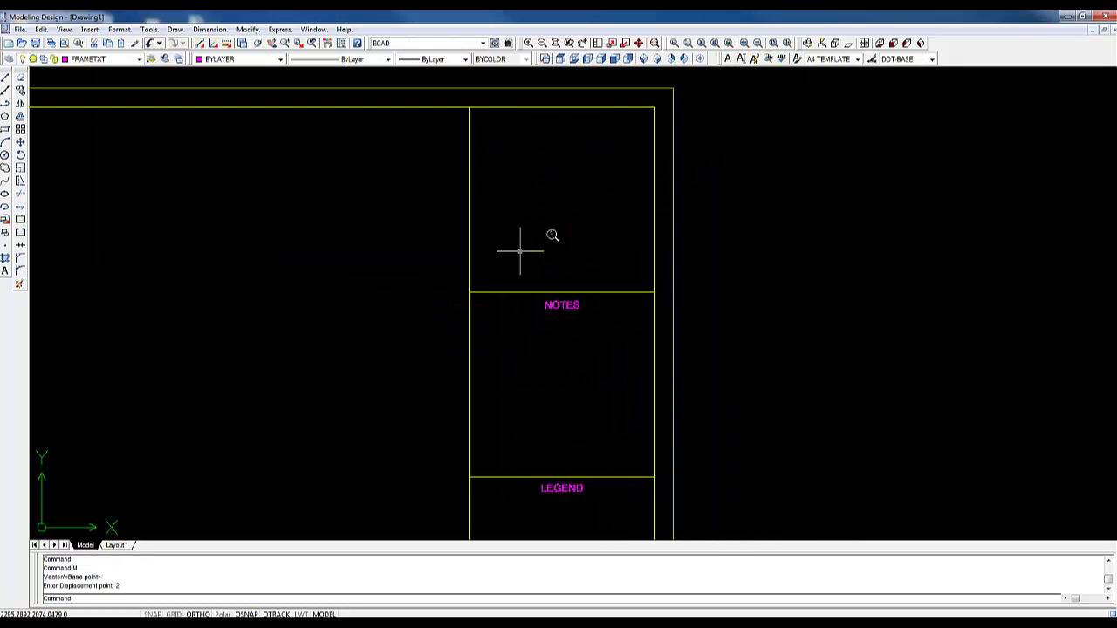
{"action": "middle_click_drag", "start_coordinate": [958, 119], "coordinate": [949, 118]}
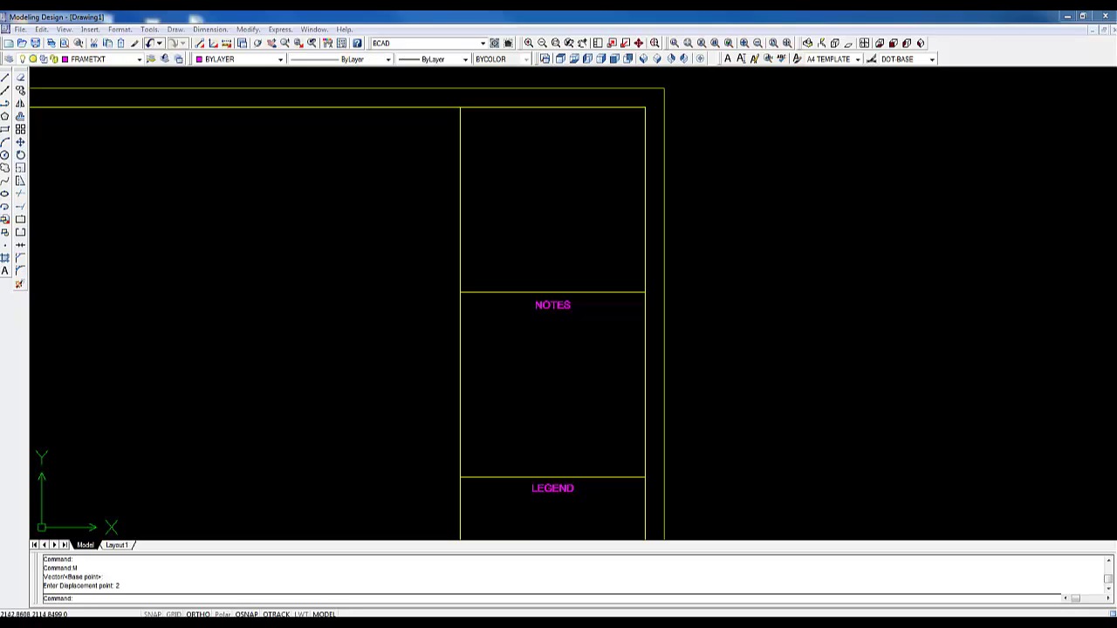
{"action": "key", "text": "Escape"}
{"action": "key", "text": "Escape"}
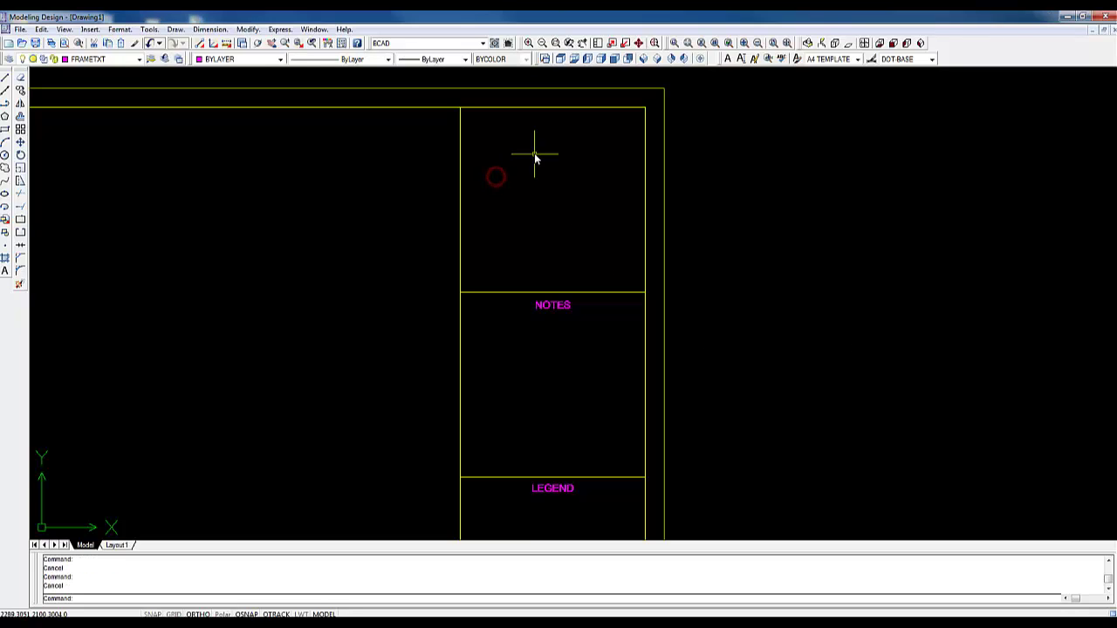
Create a multiline text box in the top panel and paste the four drawing notes.
{"action": "left_click", "coordinate": [741, 58]}
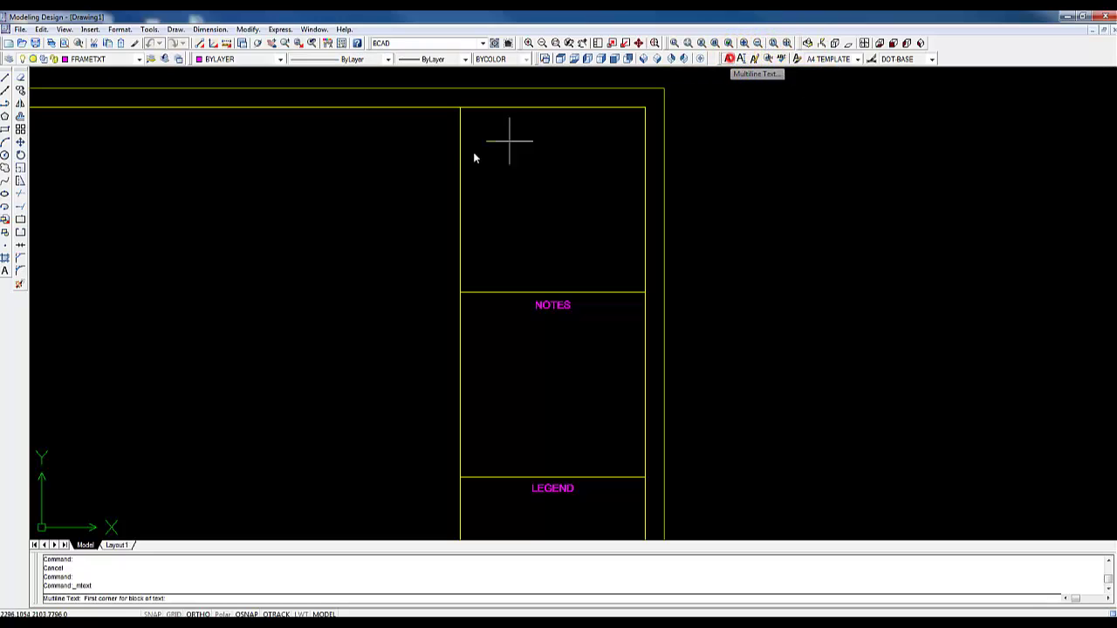
{"action": "left_click", "coordinate": [460, 108]}
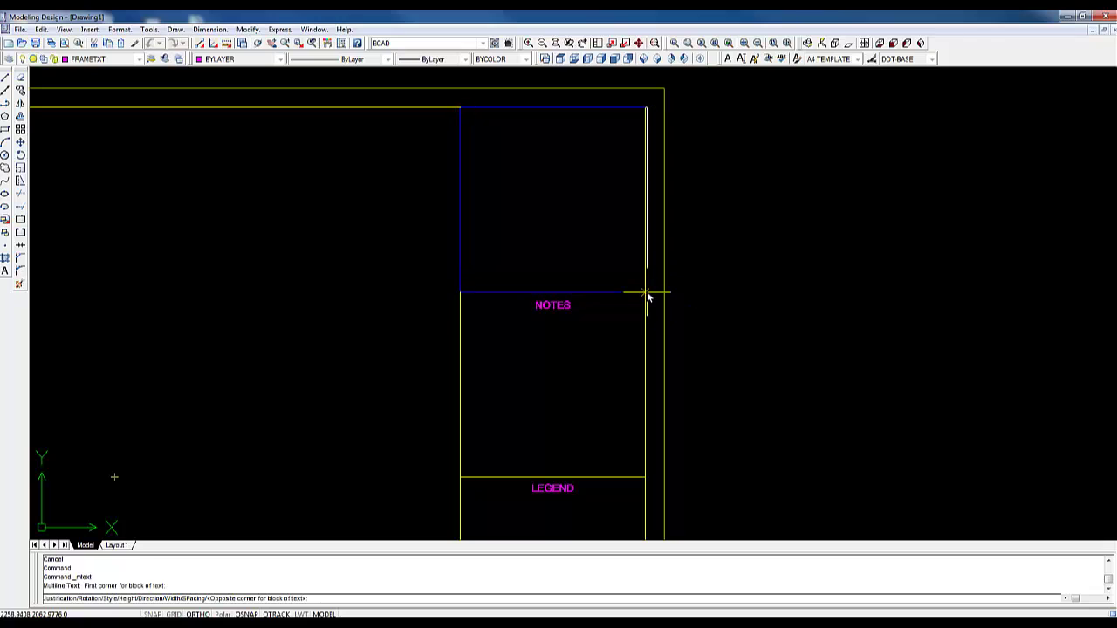
{"action": "left_click", "coordinate": [646, 292]}
{"action": "type", "text": "ALL LEVELS AND DIMENSIONS SHOWN ON THIS DRAWING ARE TO BE VERIFIED AT THE SITE BY THE CONTRACTOR BEFORE ANY WORK IS STARTED.  THIS DRAWING IS NOT TO BE SCALED.  FIGURED DIMENSIONS ONLY TO BE USED.  ANY DISCREPANCIES SHOWN ON THIS DRAWING ARE TO BE REPORTED TO THE DESIGNER.  ALL WORK TO BE DONE IN ACCORDANCE WITH LOCAL AUTHORITY BYELAWS."}
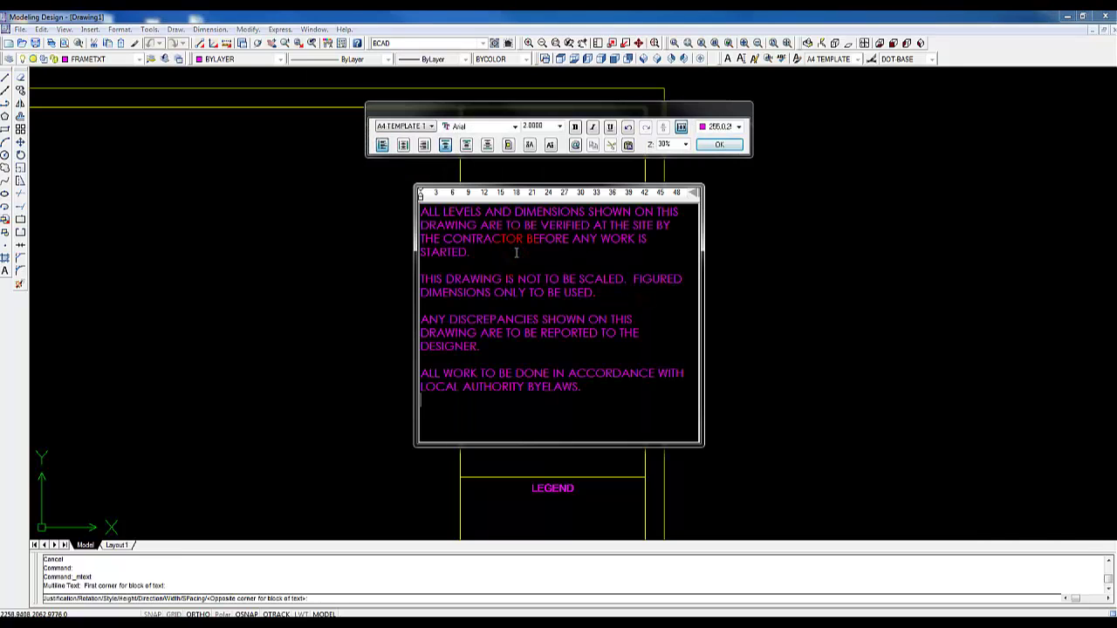
{"action": "left_click", "coordinate": [730, 146]}
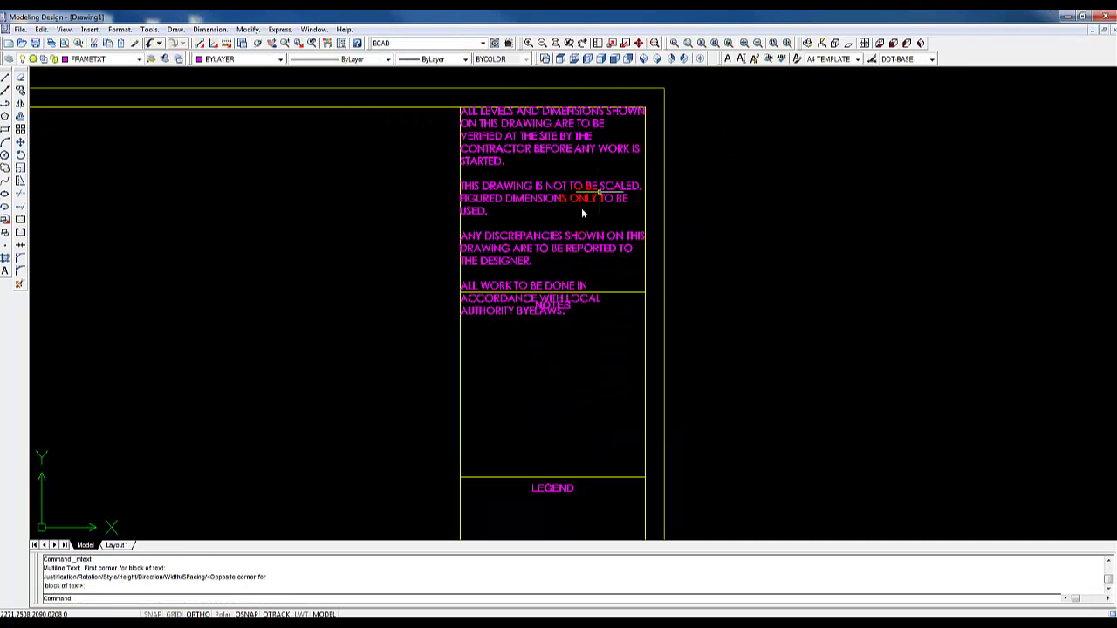
Edit the notes text to use the Arial font at height 1.
{"action": "double_click", "coordinate": [511, 142]}
{"action": "left_click", "coordinate": [534, 126]}
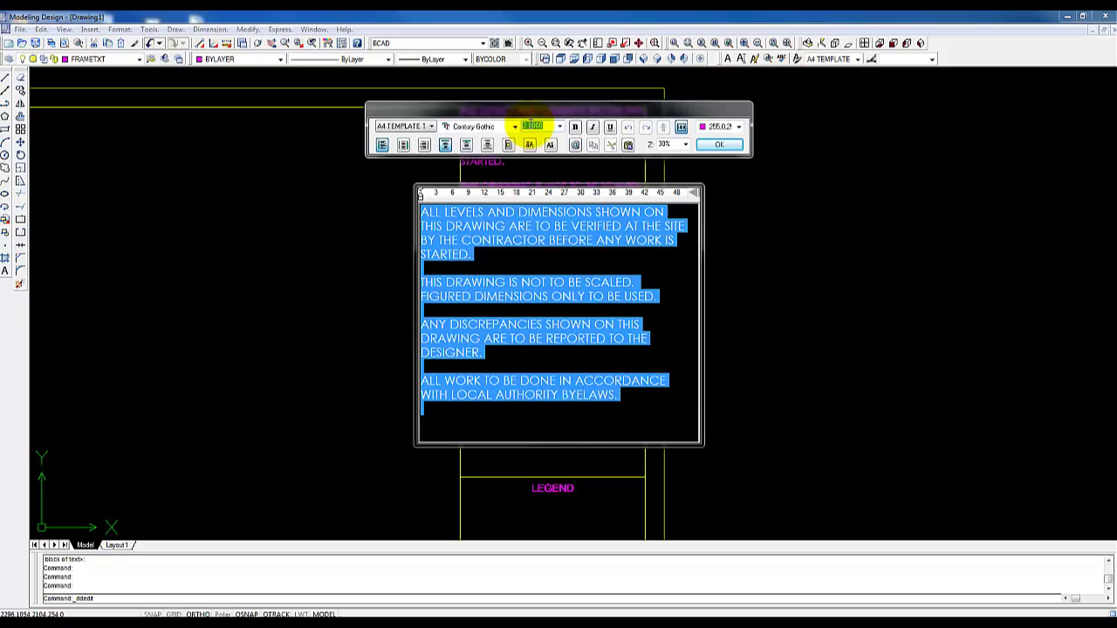
{"action": "left_click", "coordinate": [514, 126]}
{"action": "left_click_drag", "start_coordinate": [515, 174], "coordinate": [515, 142]}
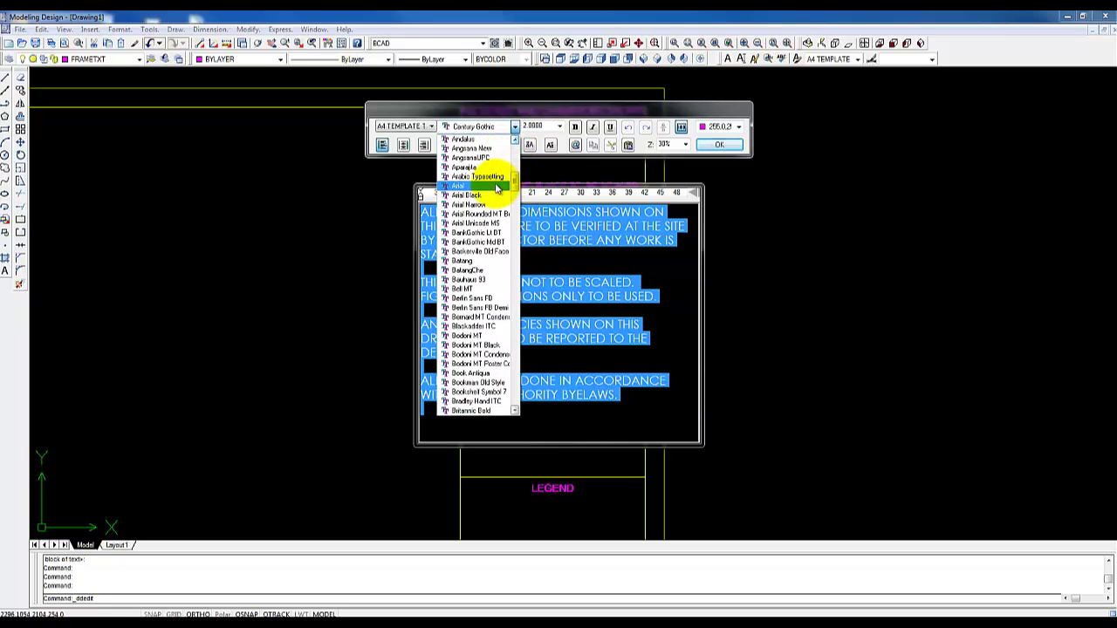
{"action": "left_click", "coordinate": [488, 179]}
{"action": "left_click", "coordinate": [526, 127]}
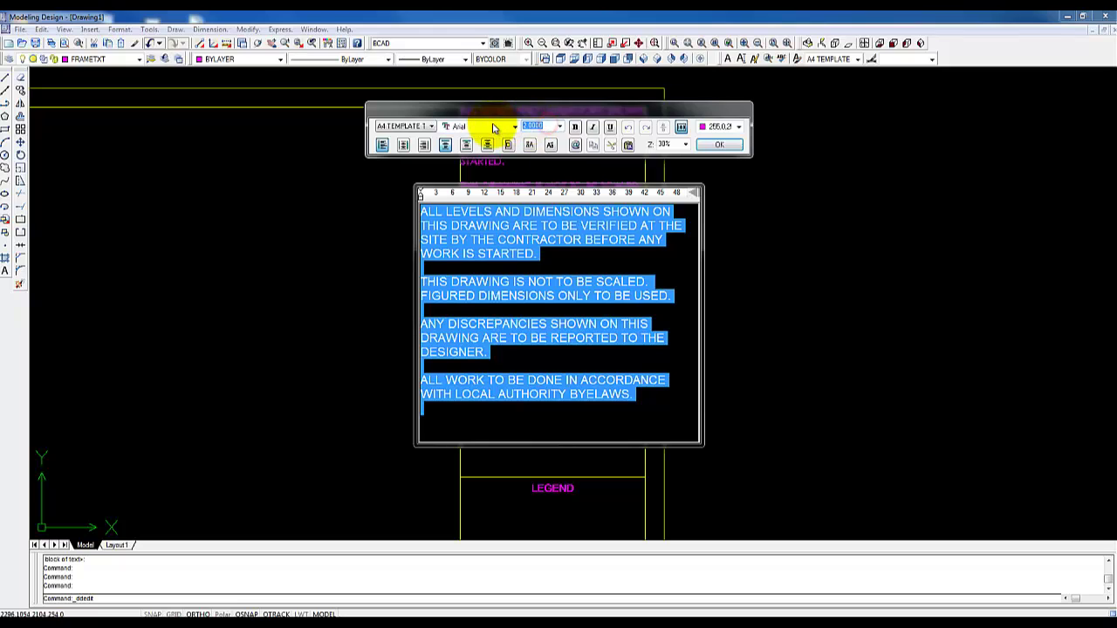
{"action": "left_click", "coordinate": [719, 144]}
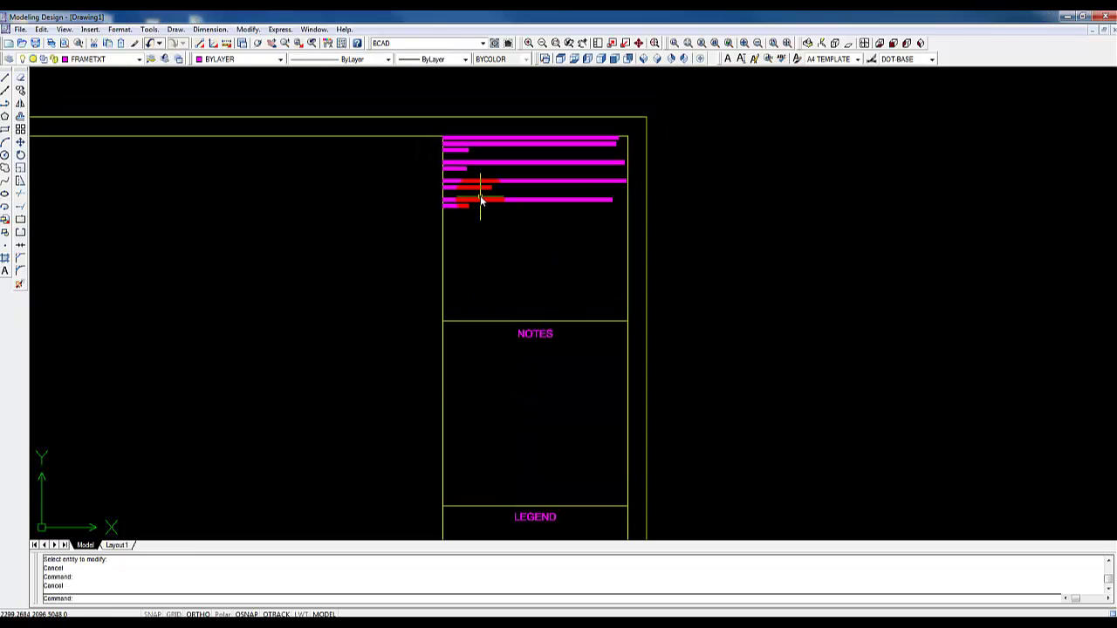
Move the notes text block down into place at the top of the title column.
{"action": "scroll", "coordinate": [486, 200], "scroll_direction": "down", "scroll_amount": 1}
{"action": "key", "text": "Escape"}
{"action": "key", "text": "Escape"}
{"action": "scroll", "coordinate": [489, 201], "scroll_direction": "up", "scroll_amount": 4}
{"action": "left_click", "coordinate": [488, 201]}
{"action": "type", "text": "m"}
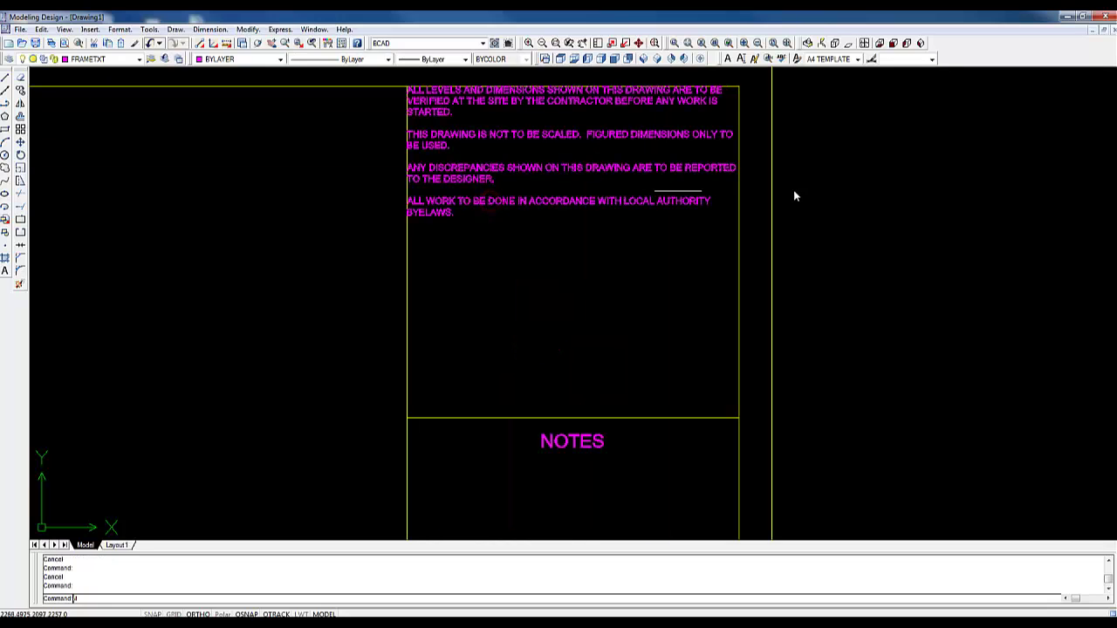
{"action": "key", "text": "Return"}
{"action": "left_click", "coordinate": [845, 178]}
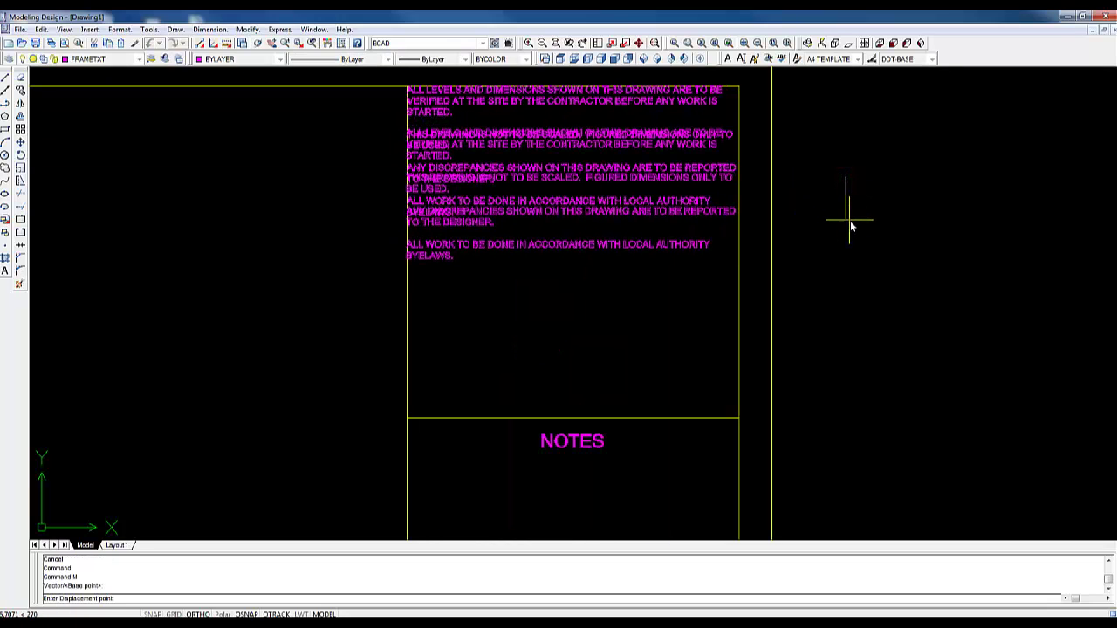
{"action": "left_click", "coordinate": [848, 218]}
{"action": "key", "text": "Escape"}
{"action": "scroll", "coordinate": [756, 223], "scroll_direction": "down", "scroll_amount": 3}
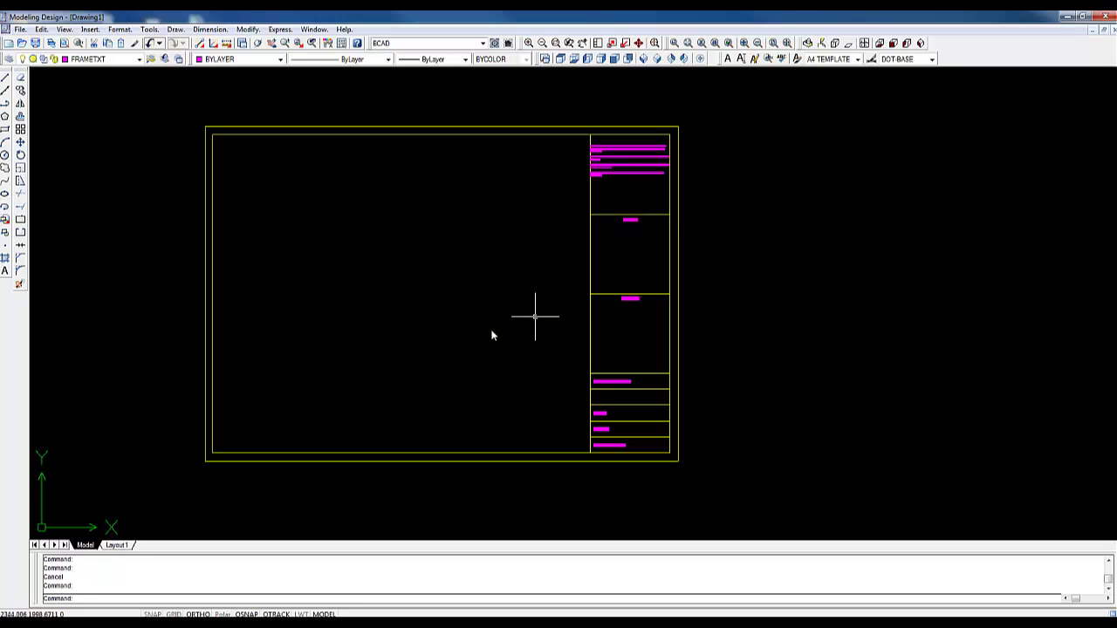
On Layout1, activate the Front, Left, Isometric and Top viewports and toggle MODEL/PAPER.
{"action": "left_click", "coordinate": [116, 545]}
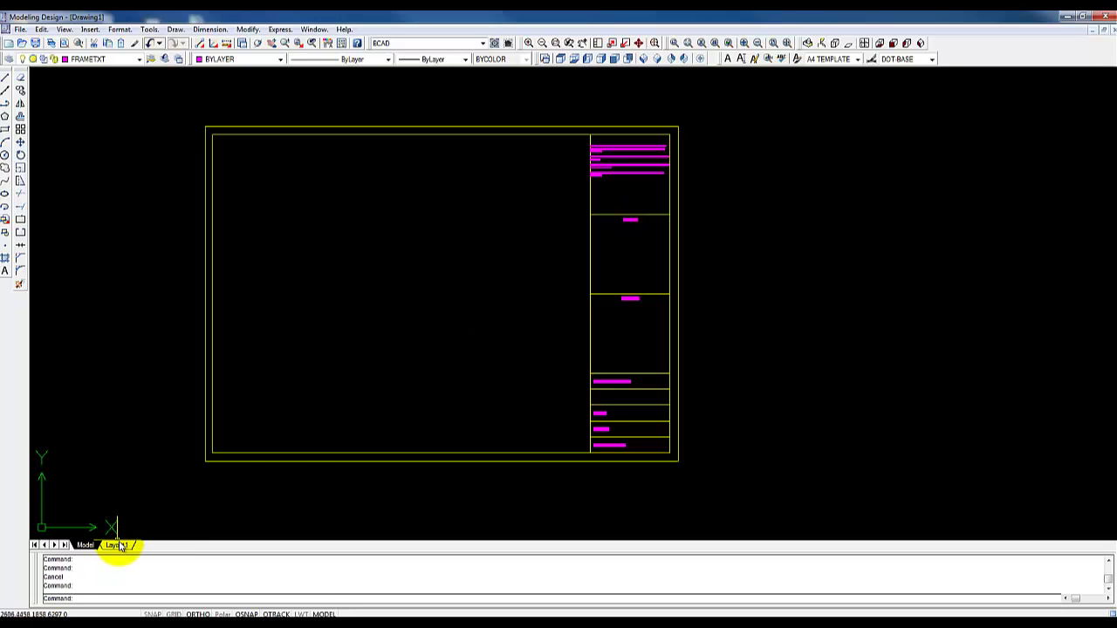
{"action": "left_click", "coordinate": [548, 239]}
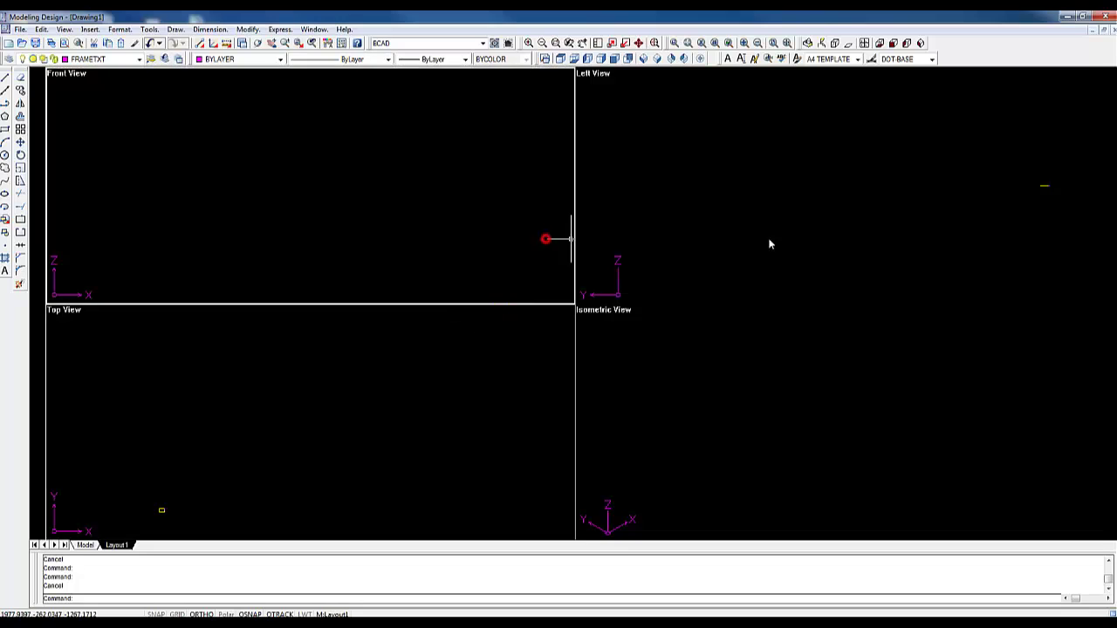
{"action": "left_click", "coordinate": [858, 230]}
{"action": "left_click", "coordinate": [725, 374]}
{"action": "left_click", "coordinate": [487, 375]}
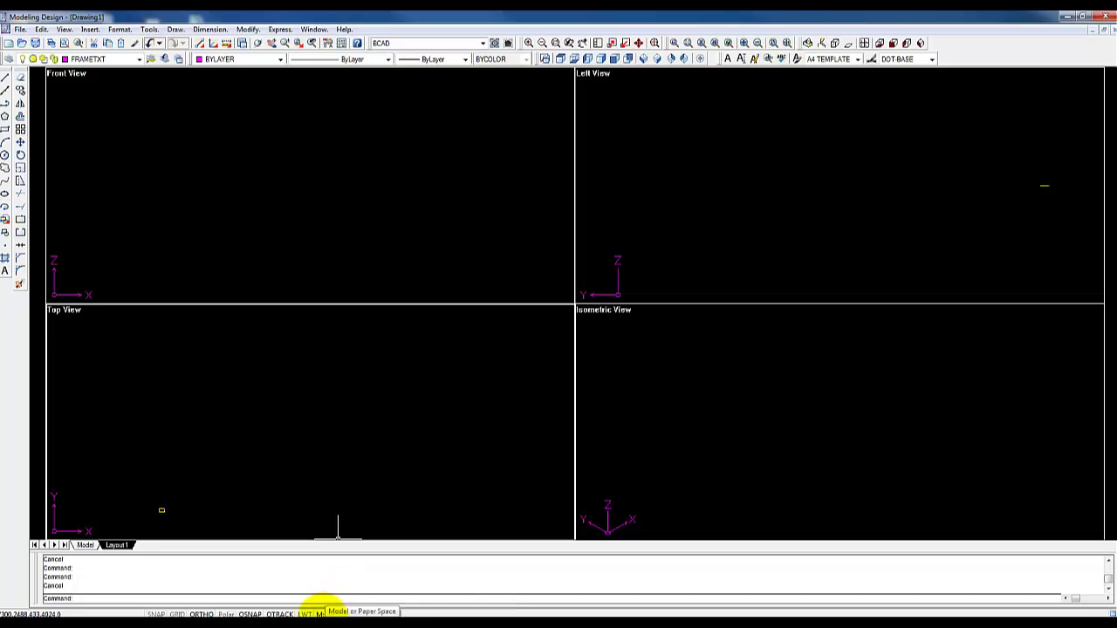
{"action": "left_click", "coordinate": [319, 613]}
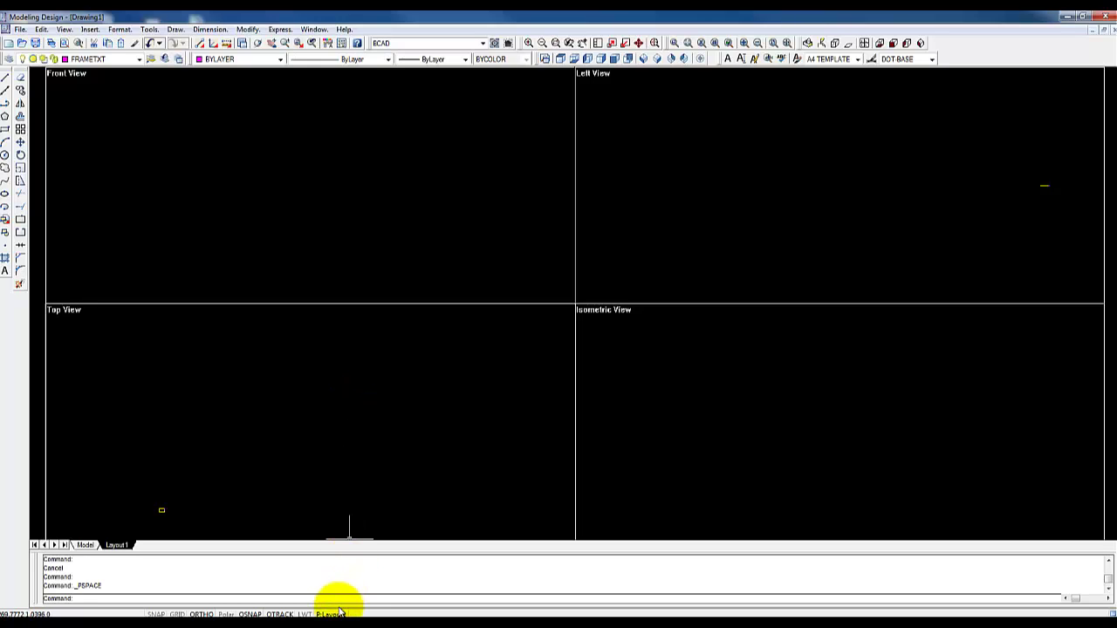
{"action": "left_click", "coordinate": [339, 613]}
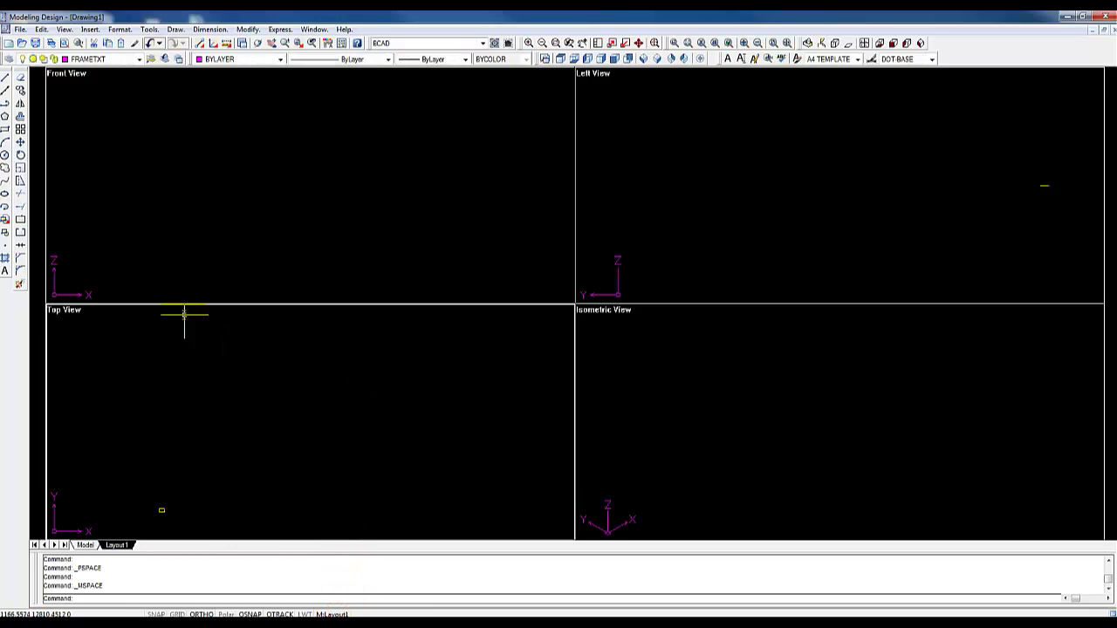
Maximize and restore the Top View viewport, then enter its model space and select the title block.
{"action": "left_click", "coordinate": [625, 43]}
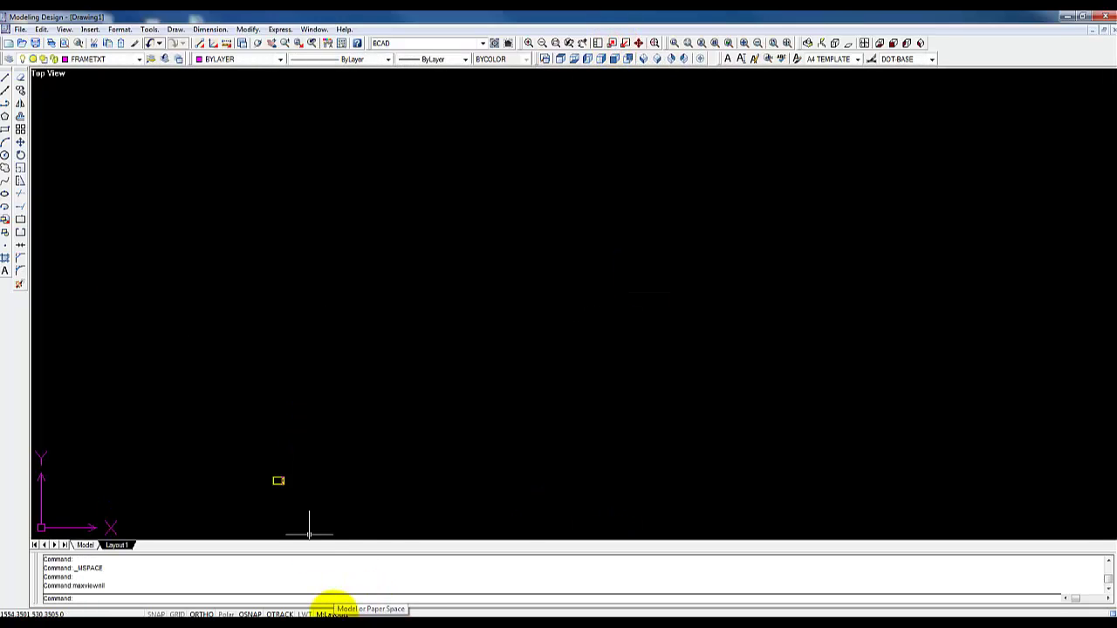
{"action": "left_click", "coordinate": [331, 614]}
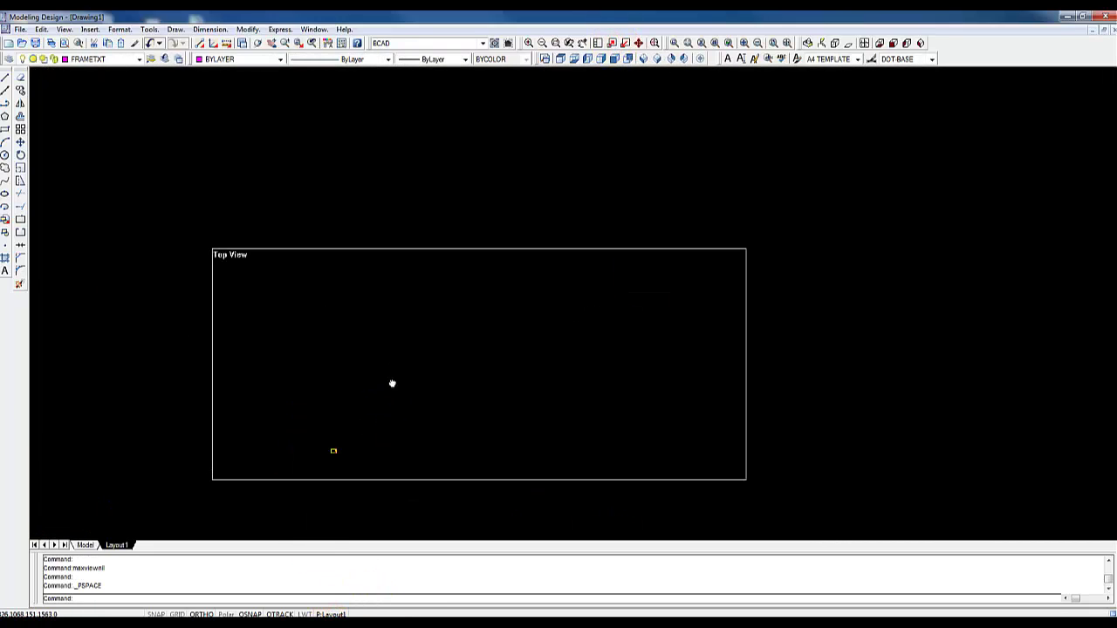
{"action": "middle_click_drag", "start_coordinate": [392, 382], "coordinate": [375, 342]}
{"action": "scroll", "coordinate": [317, 367], "scroll_direction": "up", "scroll_amount": 4}
{"action": "mouse_move", "coordinate": [317, 366]}
{"action": "middle_mouse_down"}
{"action": "mouse_move", "coordinate": [396, 329]}
{"action": "mouse_move", "coordinate": [427, 329]}
{"action": "middle_mouse_up"}
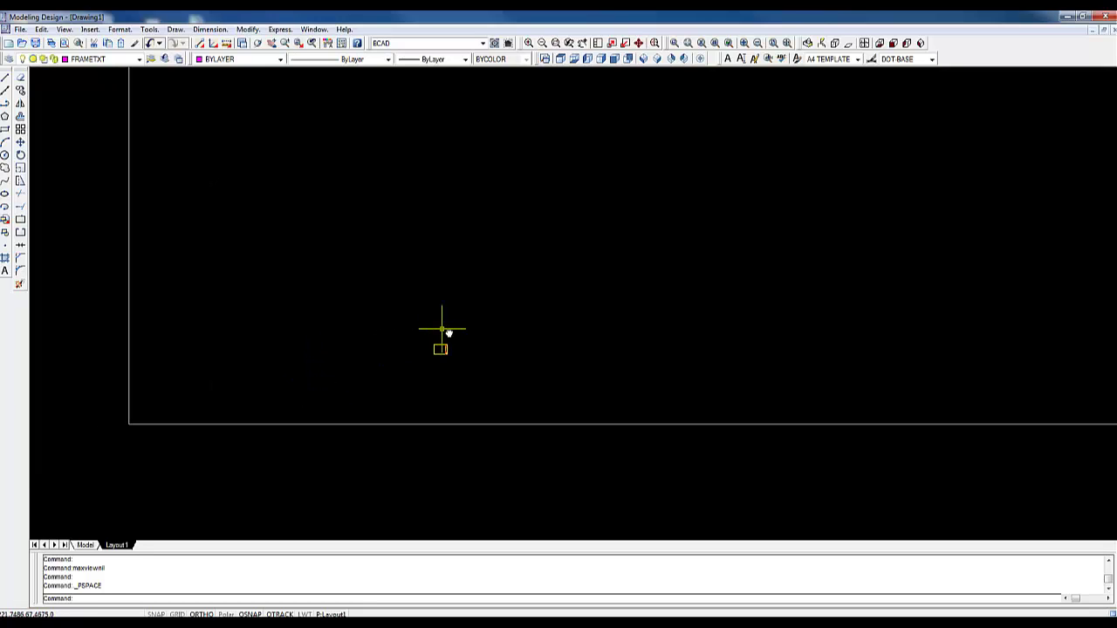
{"action": "left_click", "coordinate": [468, 326]}
{"action": "left_click", "coordinate": [425, 364]}
{"action": "double_click", "coordinate": [460, 350]}
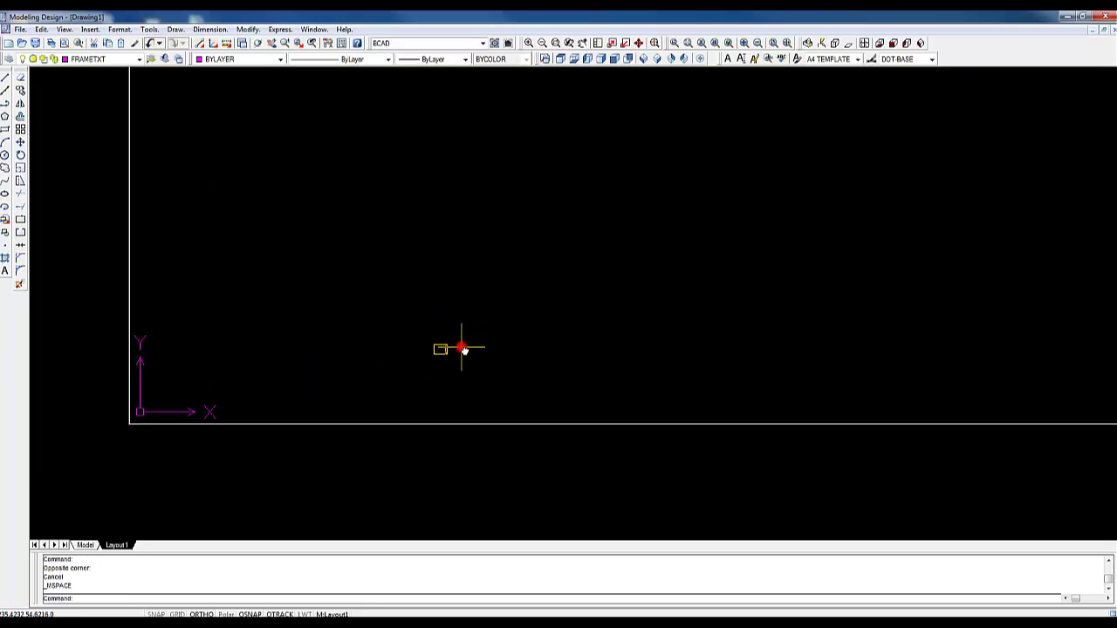
{"action": "left_click", "coordinate": [469, 331]}
{"action": "left_click", "coordinate": [411, 367]}
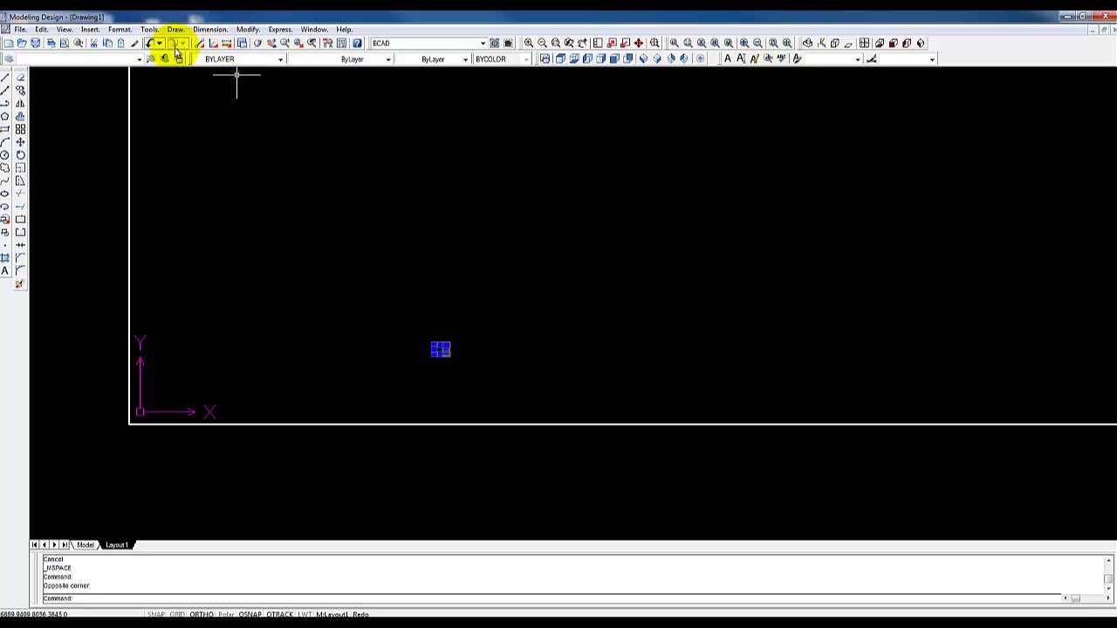
Cut the title block from model space and paste it in paper space above the viewport.
{"action": "left_click", "coordinate": [93, 43]}
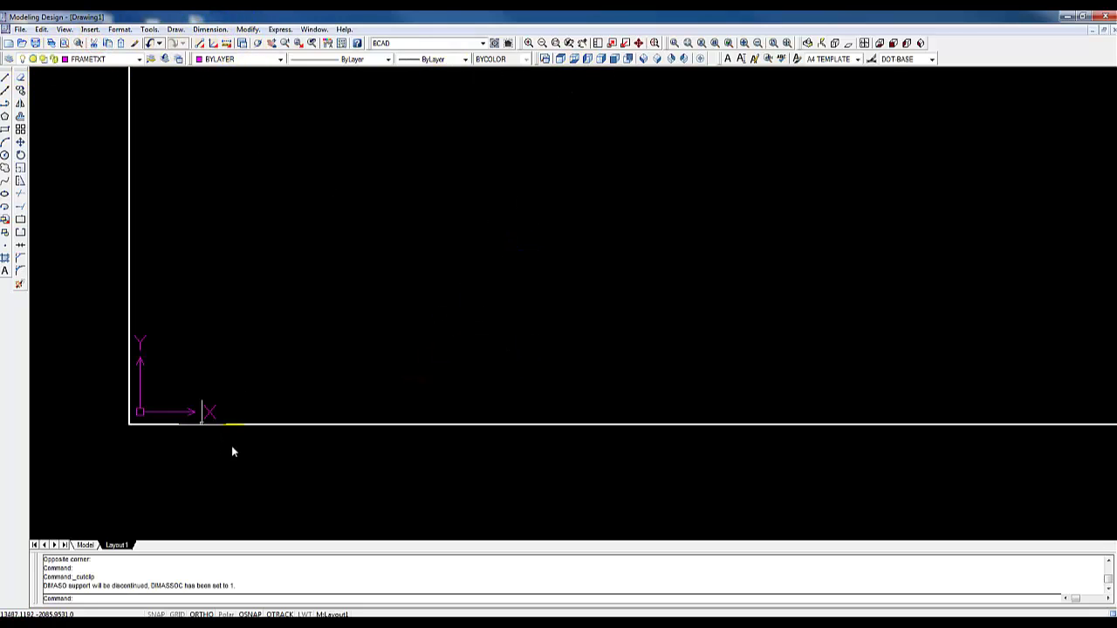
{"action": "double_click", "coordinate": [254, 486]}
{"action": "scroll", "coordinate": [394, 207], "scroll_direction": "down", "scroll_amount": 3}
{"action": "middle_click_drag", "start_coordinate": [394, 207], "coordinate": [446, 299]}
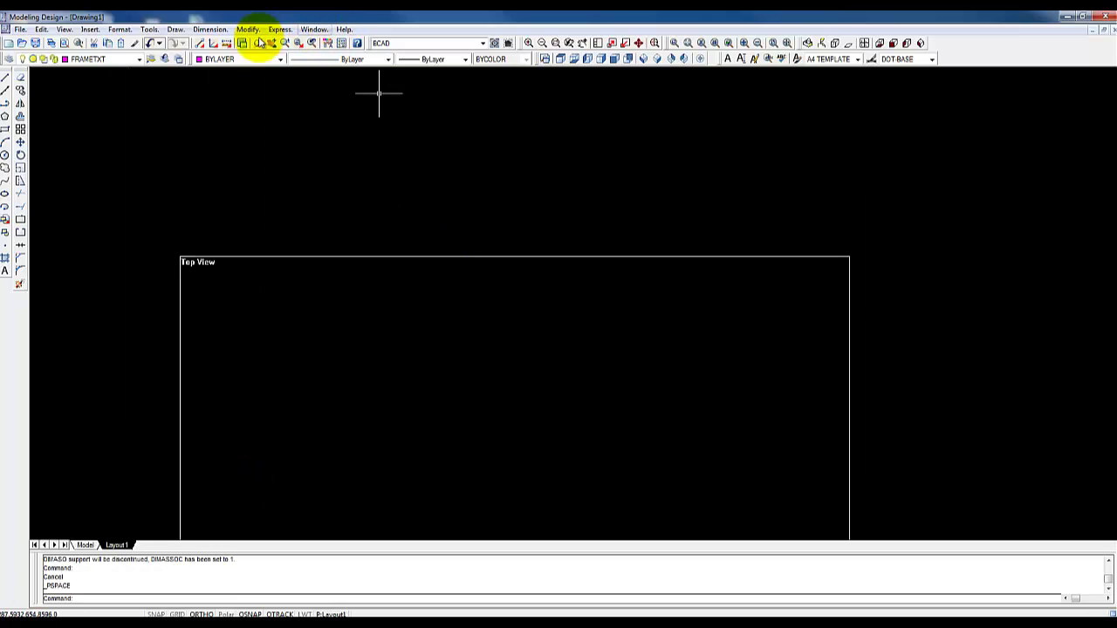
{"action": "left_click", "coordinate": [119, 42]}
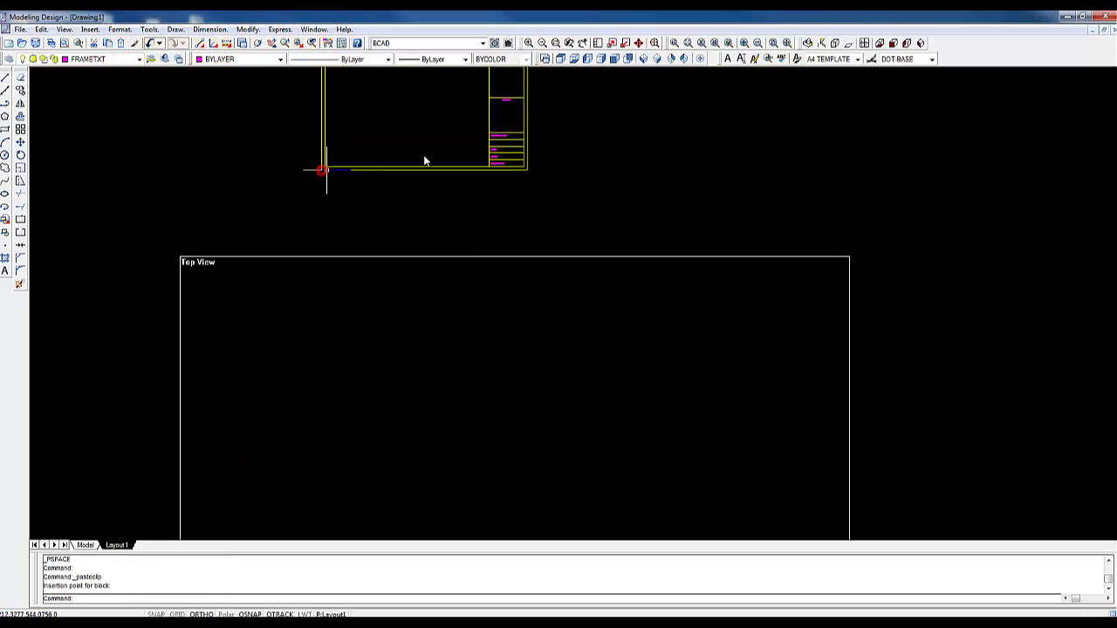
{"action": "left_click", "coordinate": [354, 223]}
{"action": "left_click", "coordinate": [363, 218]}
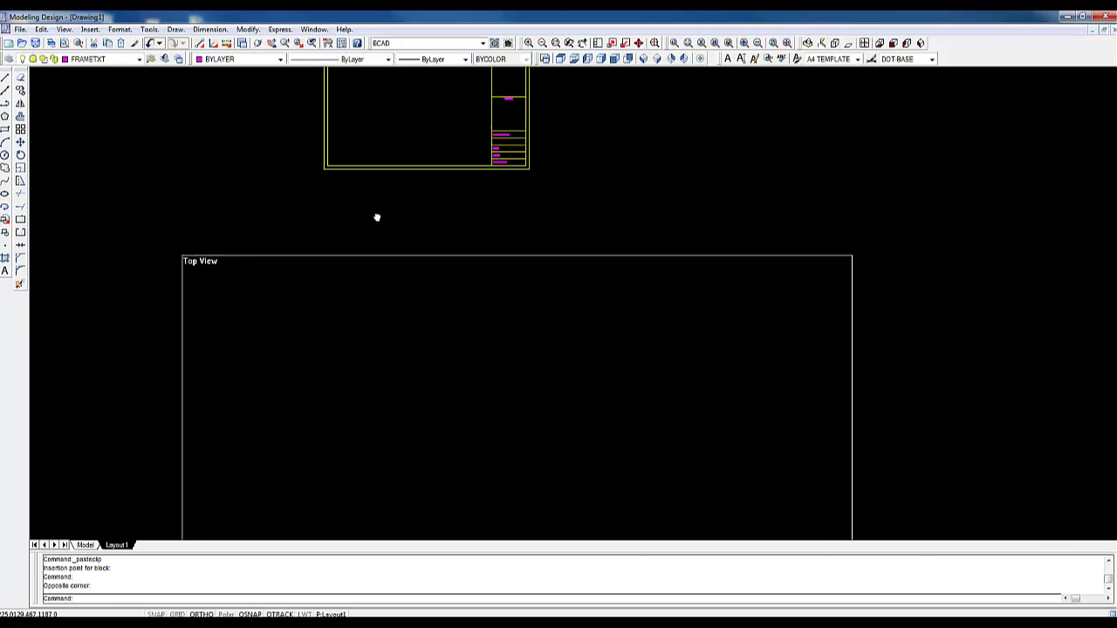
Pan to show the whole title block and select the Top View viewport's border.
{"action": "middle_click_drag", "start_coordinate": [376, 218], "coordinate": [292, 306]}
{"action": "scroll", "coordinate": [428, 340], "scroll_direction": "down", "scroll_amount": 3}
{"action": "middle_click_drag", "start_coordinate": [419, 265], "coordinate": [400, 145]}
{"action": "scroll", "coordinate": [458, 214], "scroll_direction": "up", "scroll_amount": 3}
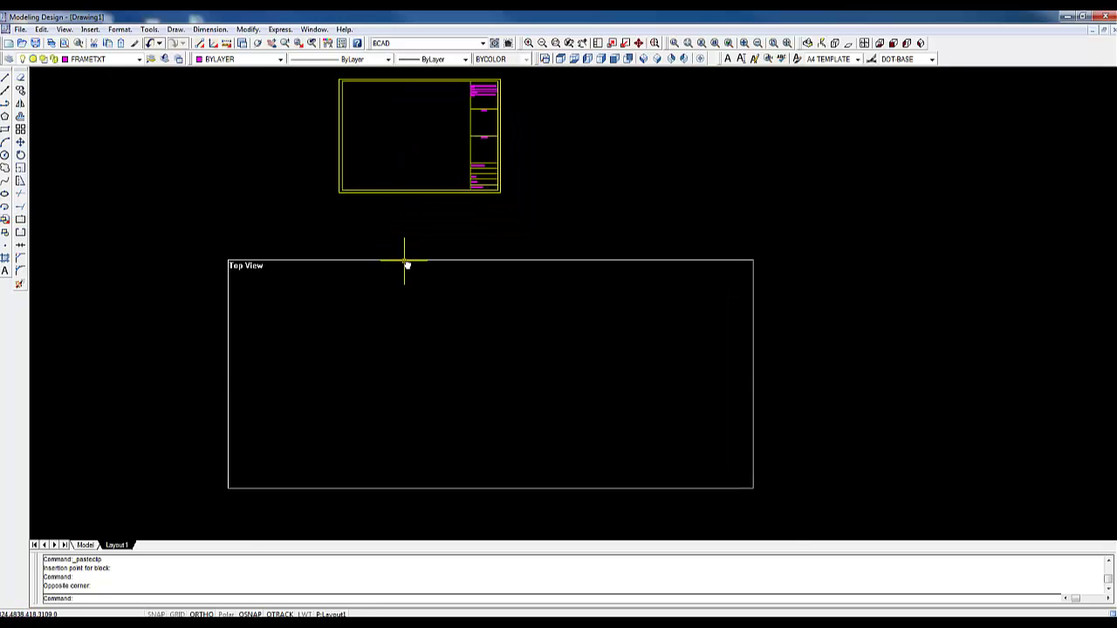
{"action": "left_click", "coordinate": [406, 260]}
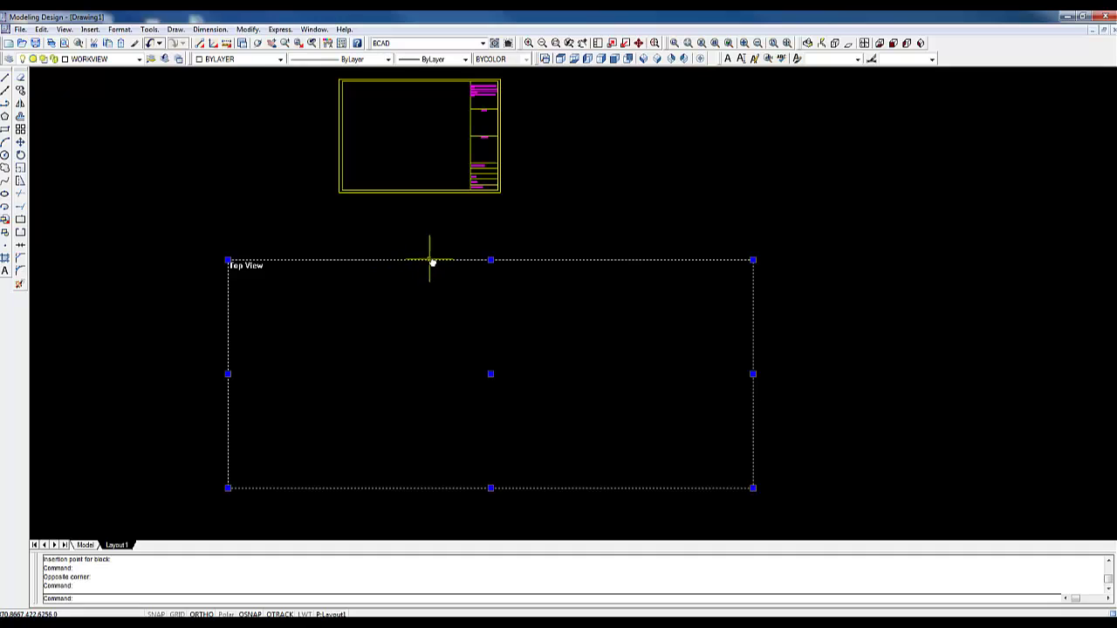
Put the viewport on the VPORT layer and drag its corners to the frame's top-left.
{"action": "left_click", "coordinate": [139, 59]}
{"action": "left_click", "coordinate": [105, 353]}
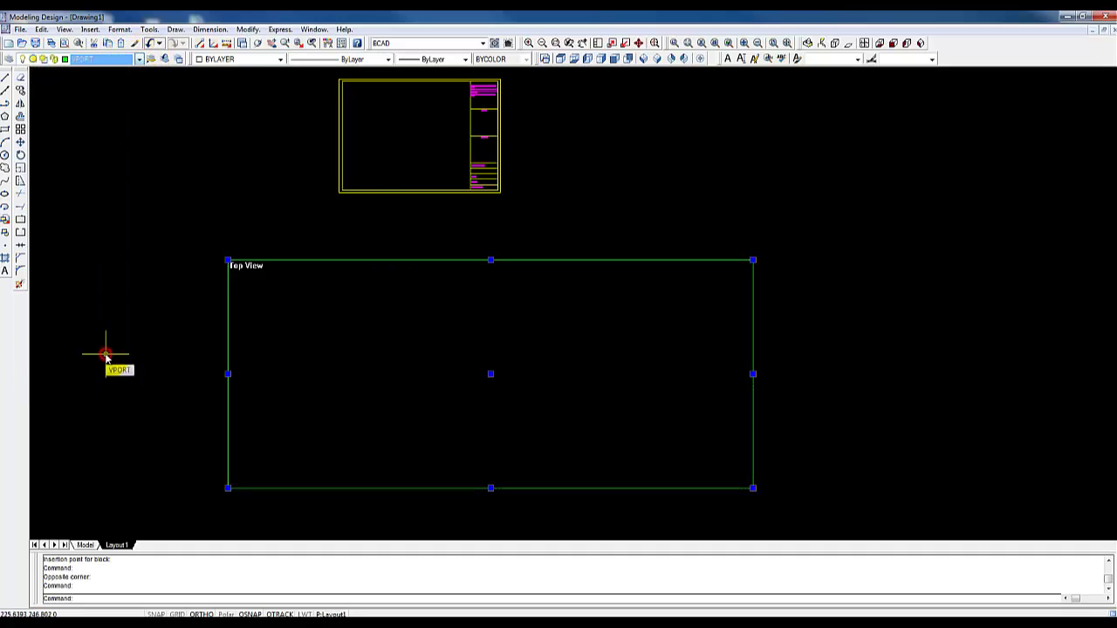
{"action": "left_click", "coordinate": [228, 260]}
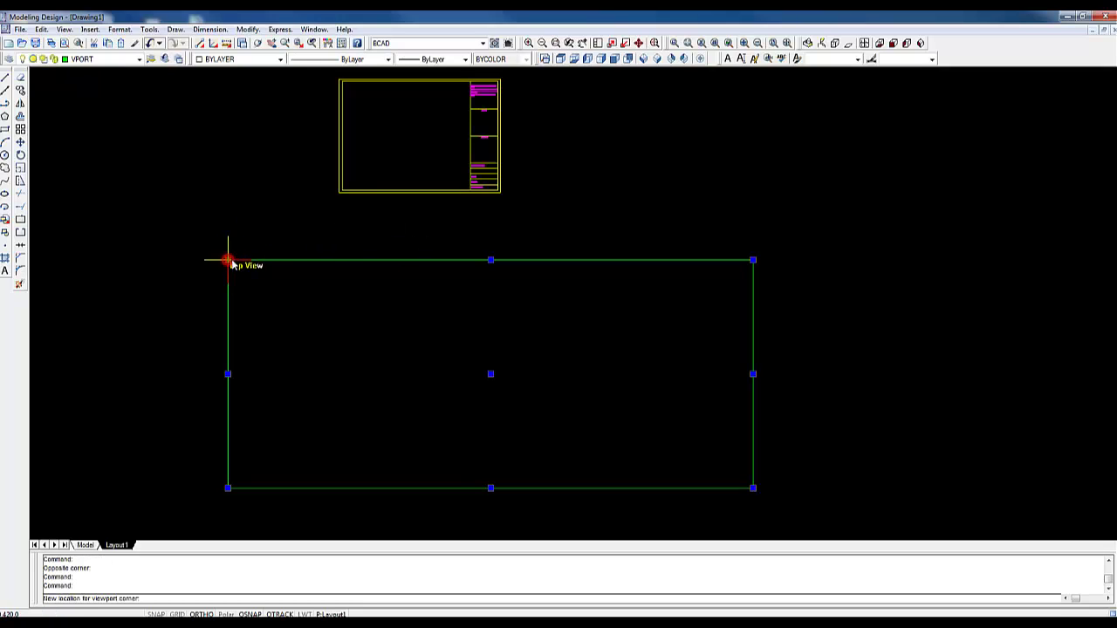
{"action": "left_click", "coordinate": [341, 81]}
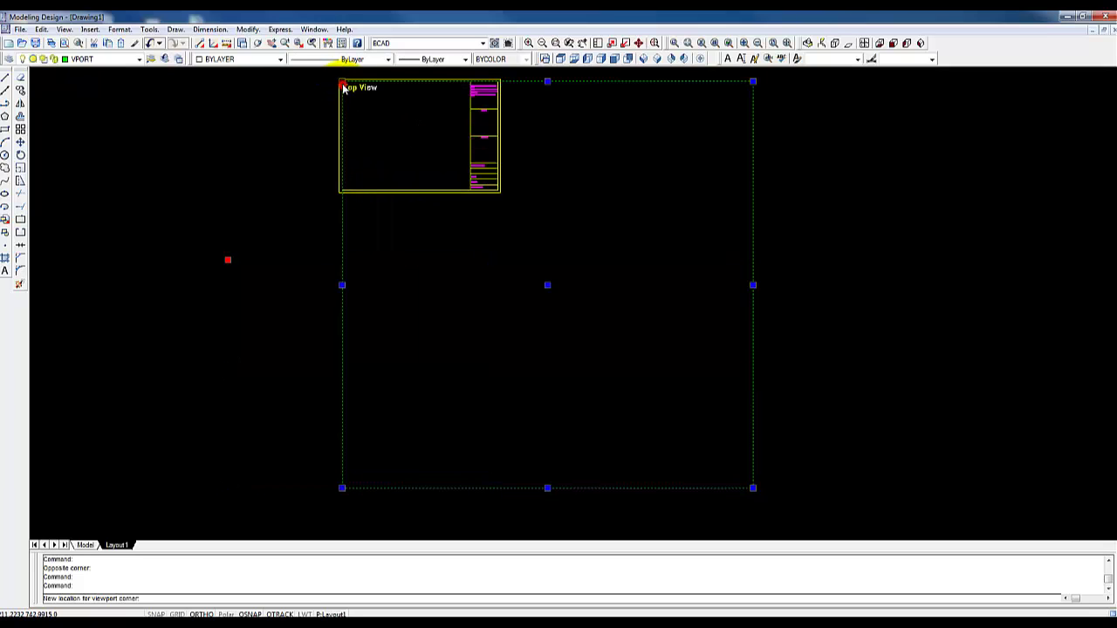
{"action": "left_click", "coordinate": [752, 491]}
{"action": "left_click", "coordinate": [462, 184]}
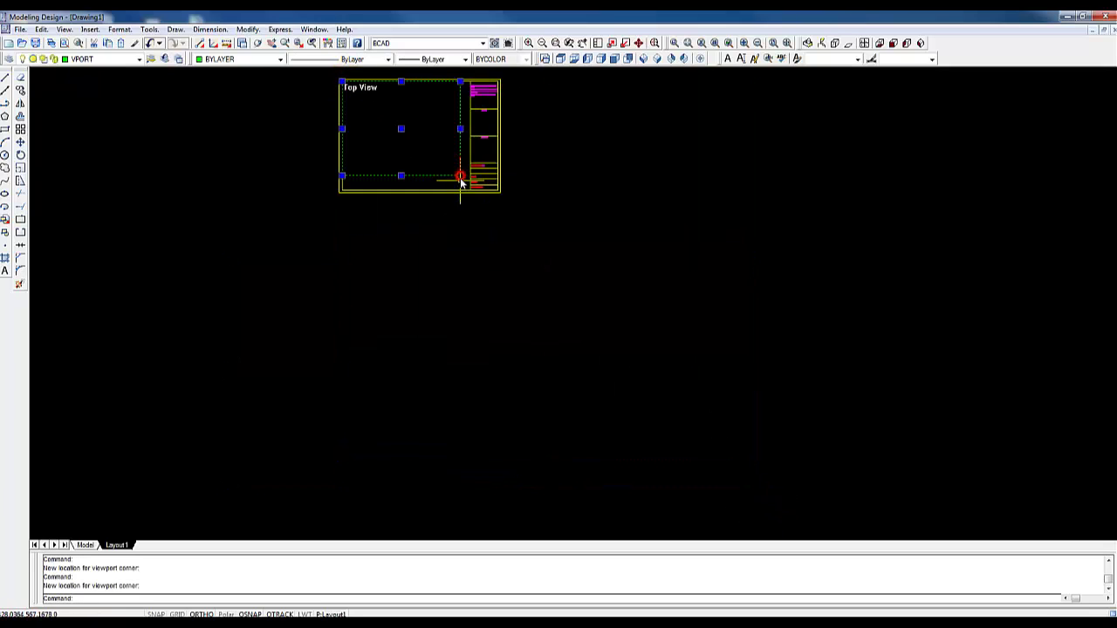
Fine-tune the viewport's lower corner so it sits against the title panel.
{"action": "scroll", "coordinate": [462, 186], "scroll_direction": "up", "scroll_amount": 4}
{"action": "middle_click_drag", "start_coordinate": [475, 245], "coordinate": [478, 247]}
{"action": "left_click", "coordinate": [481, 252]}
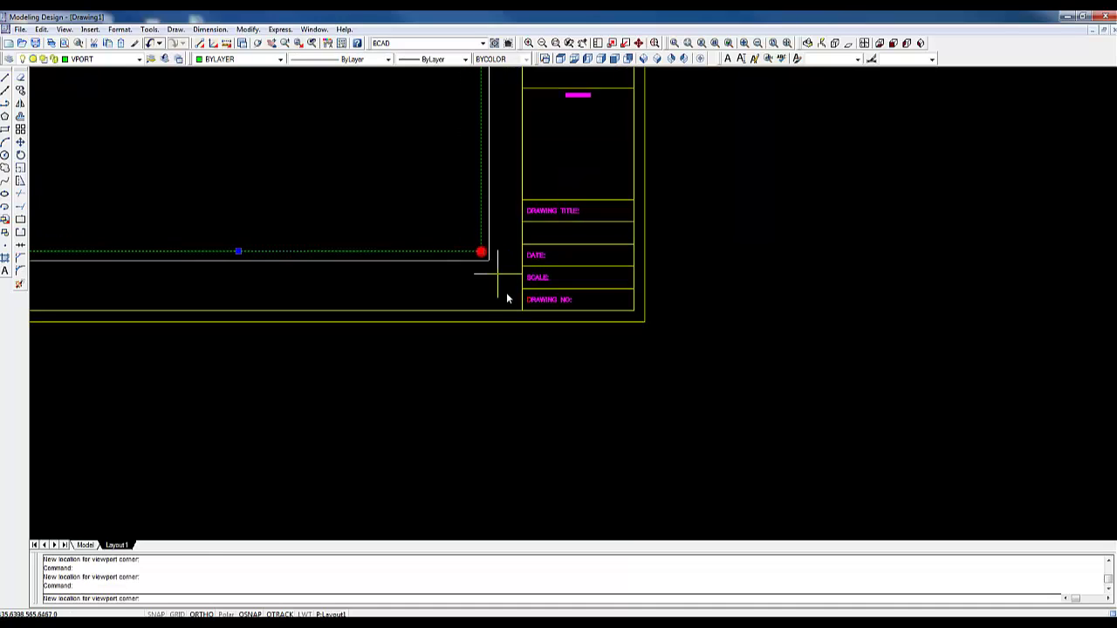
{"action": "left_click", "coordinate": [518, 311]}
{"action": "scroll", "coordinate": [531, 369], "scroll_direction": "down", "scroll_amount": 3}
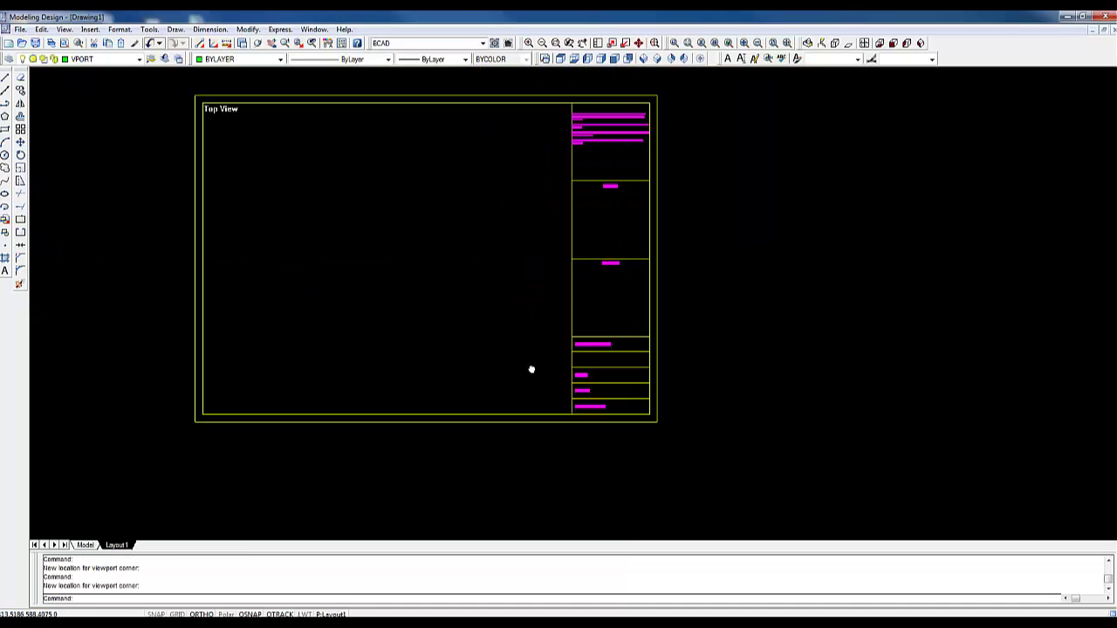
{"action": "key", "text": "Escape"}
{"action": "key", "text": "Escape"}
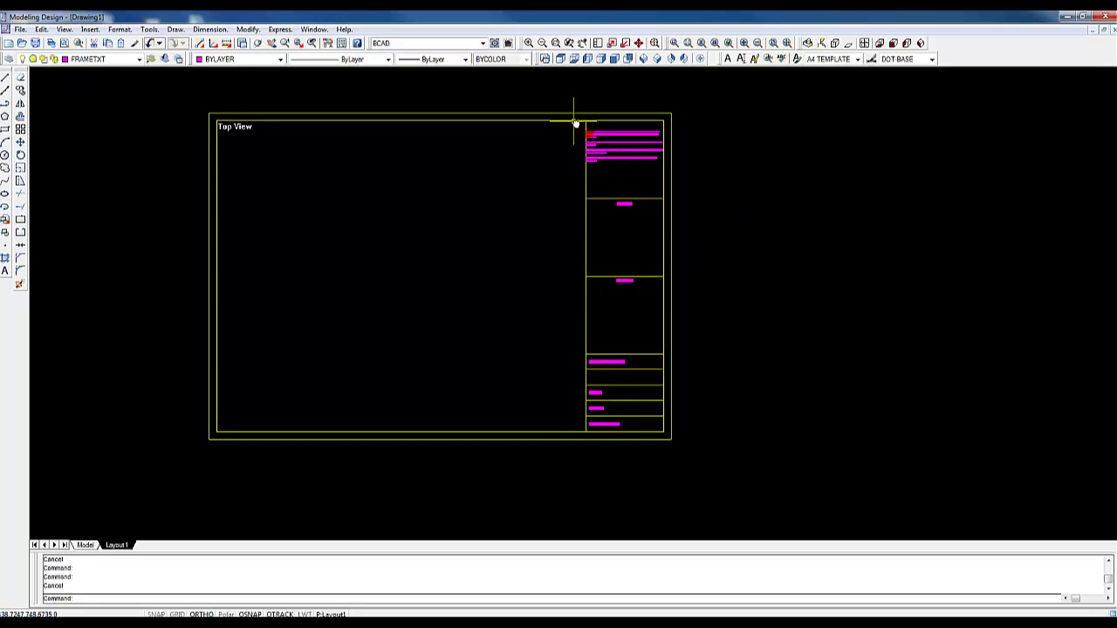
Check the resized viewport by entering it and returning to paper space.
{"action": "left_click", "coordinate": [574, 122]}
{"action": "left_click", "coordinate": [781, 105]}
{"action": "left_click", "coordinate": [761, 174]}
{"action": "key", "text": "Escape"}
{"action": "double_click", "coordinate": [246, 262]}
{"action": "key", "text": "Escape"}
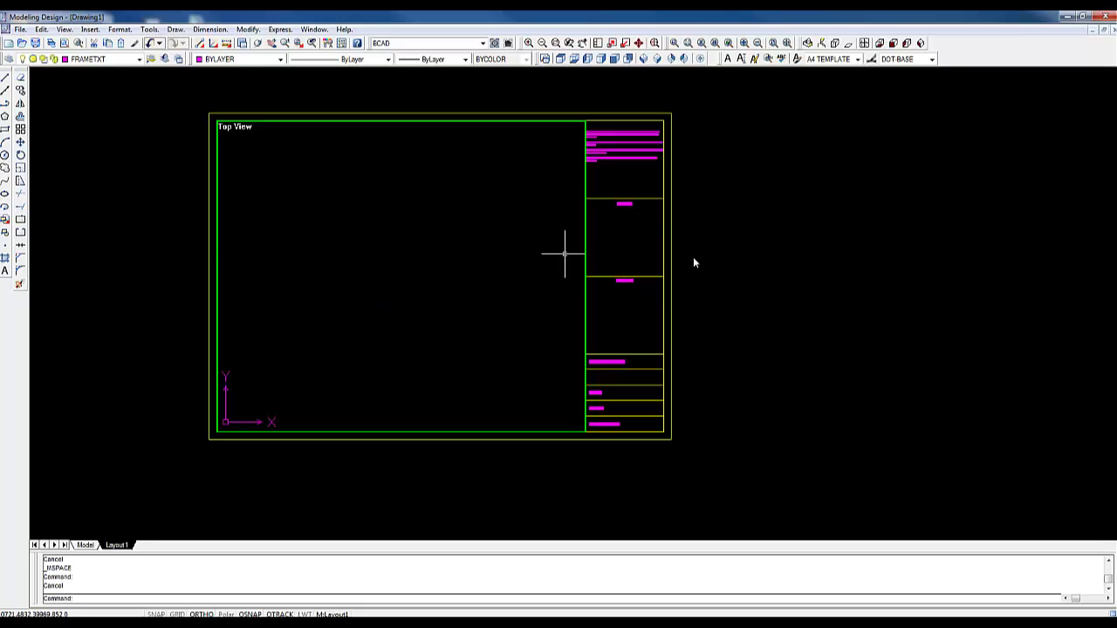
{"action": "double_click", "coordinate": [738, 226]}
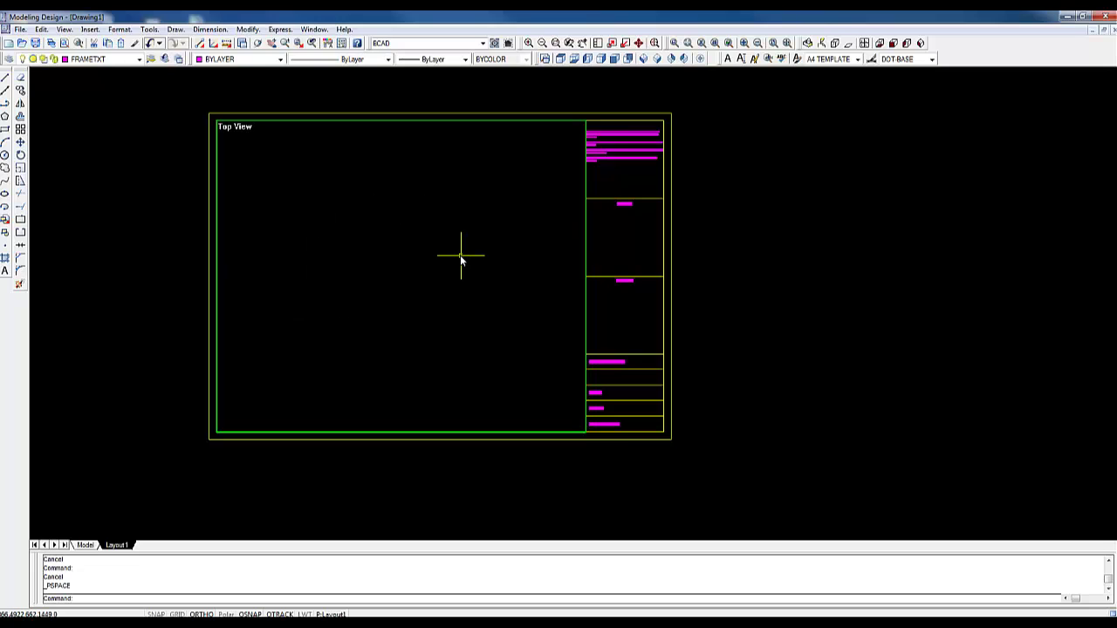
{"action": "left_click", "coordinate": [19, 29]}
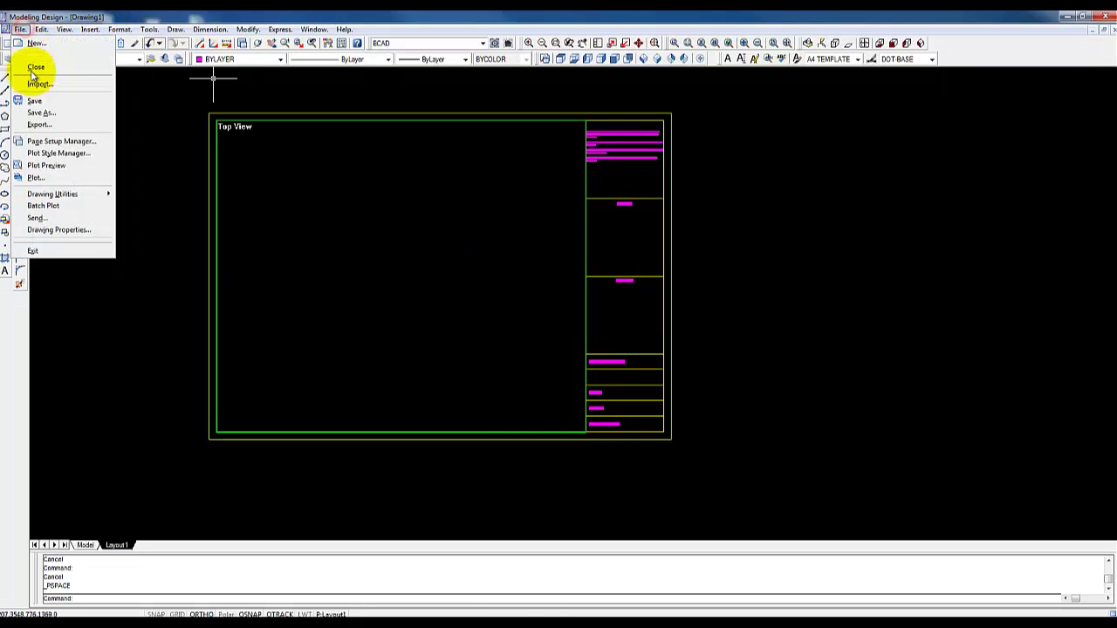
Save as Drawing Template (dwt) over A4 TEMPLATE.dwt, confirm replacement, and close the drawing.
{"action": "left_click", "coordinate": [45, 115]}
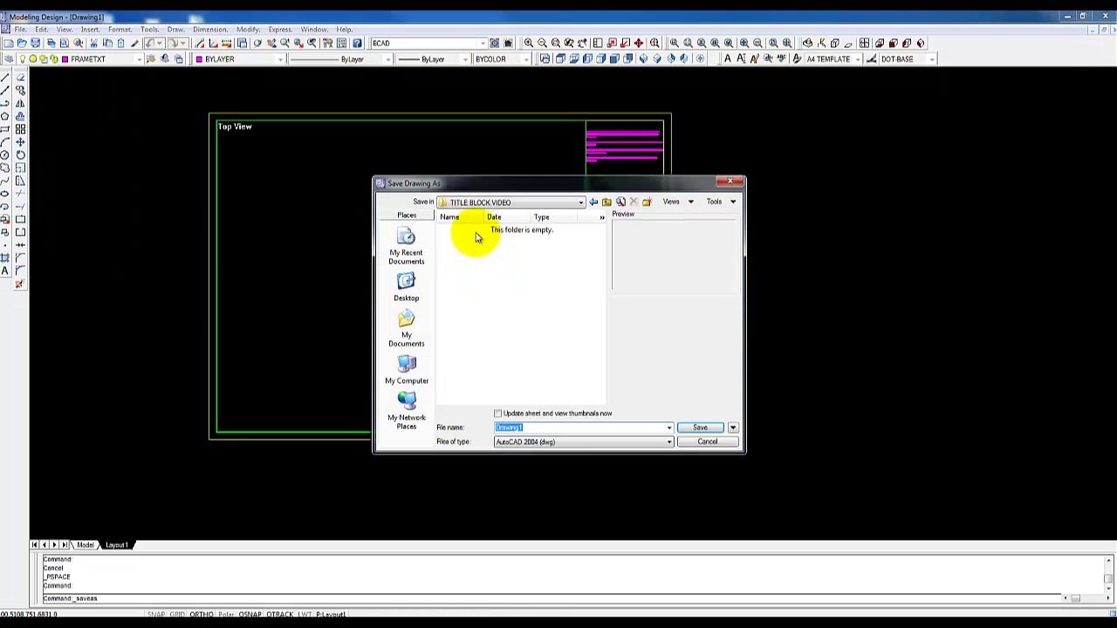
{"action": "left_click", "coordinate": [577, 442]}
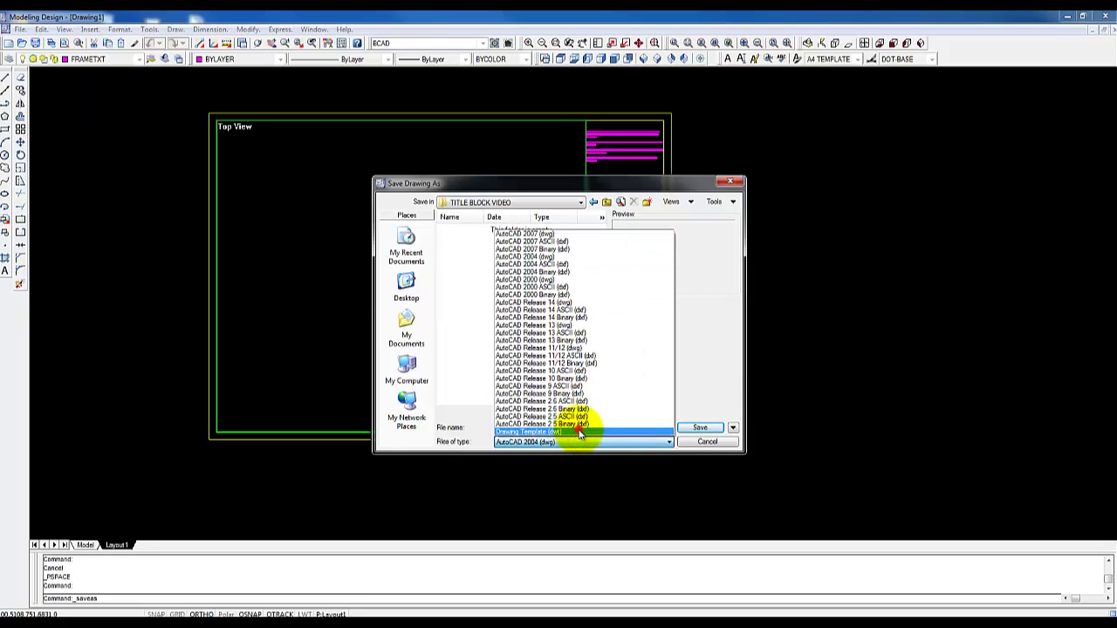
{"action": "left_click", "coordinate": [578, 432]}
{"action": "left_click", "coordinate": [479, 232]}
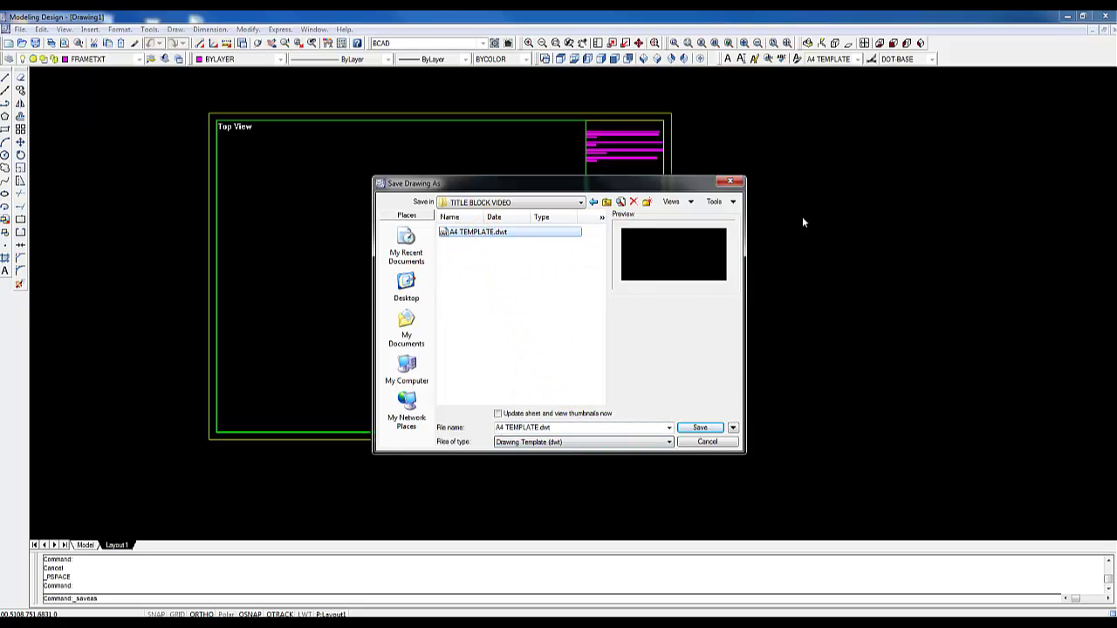
{"action": "left_click", "coordinate": [696, 431]}
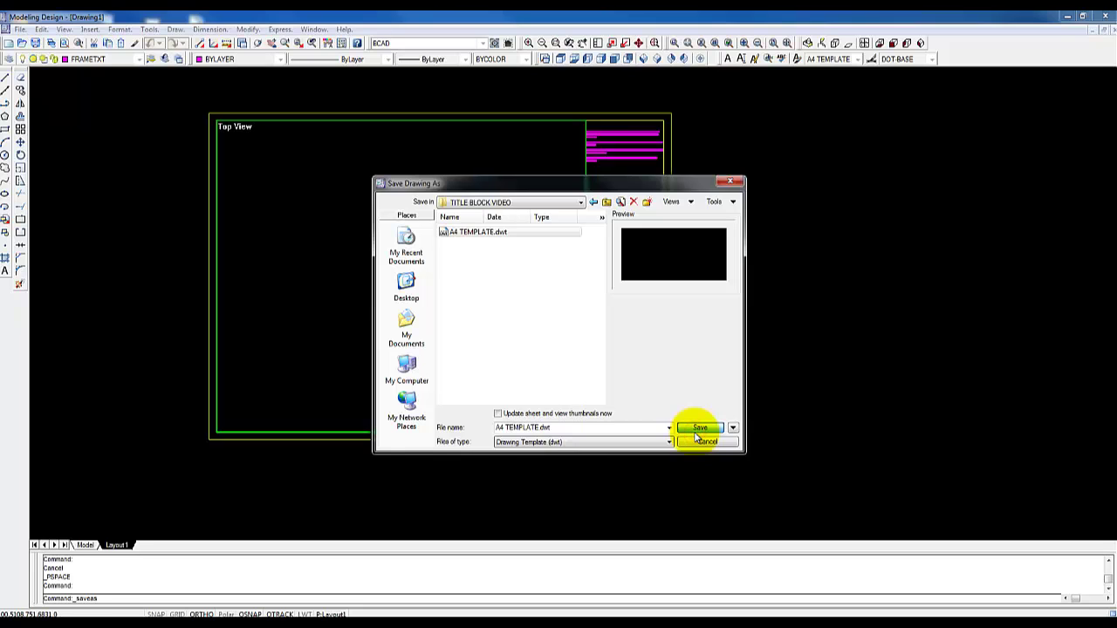
{"action": "left_click", "coordinate": [608, 359]}
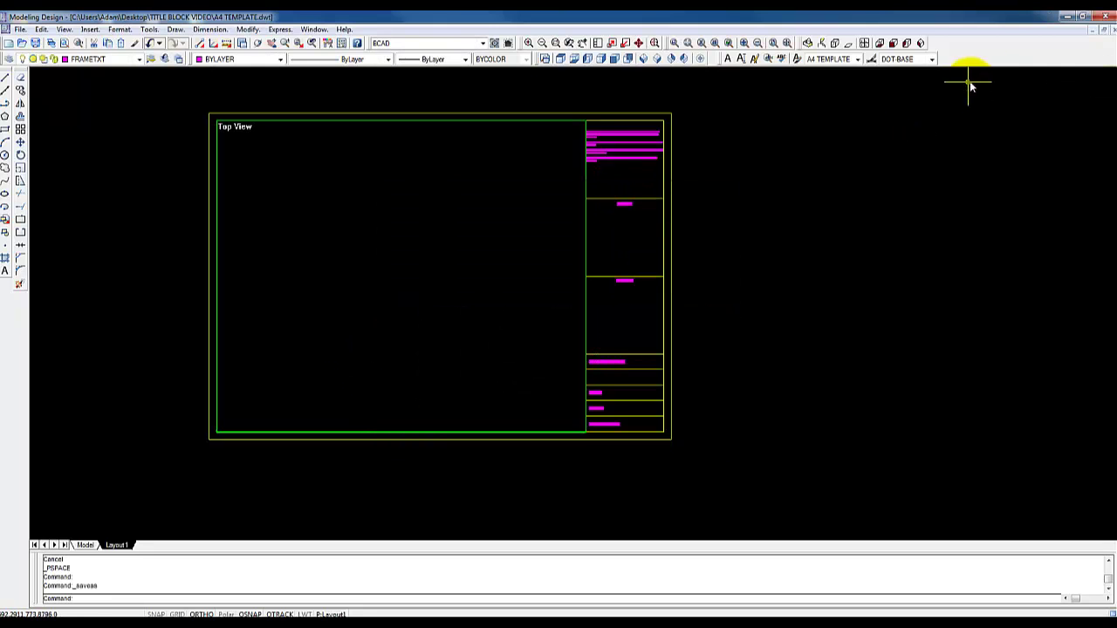
{"action": "left_click", "coordinate": [1105, 29]}
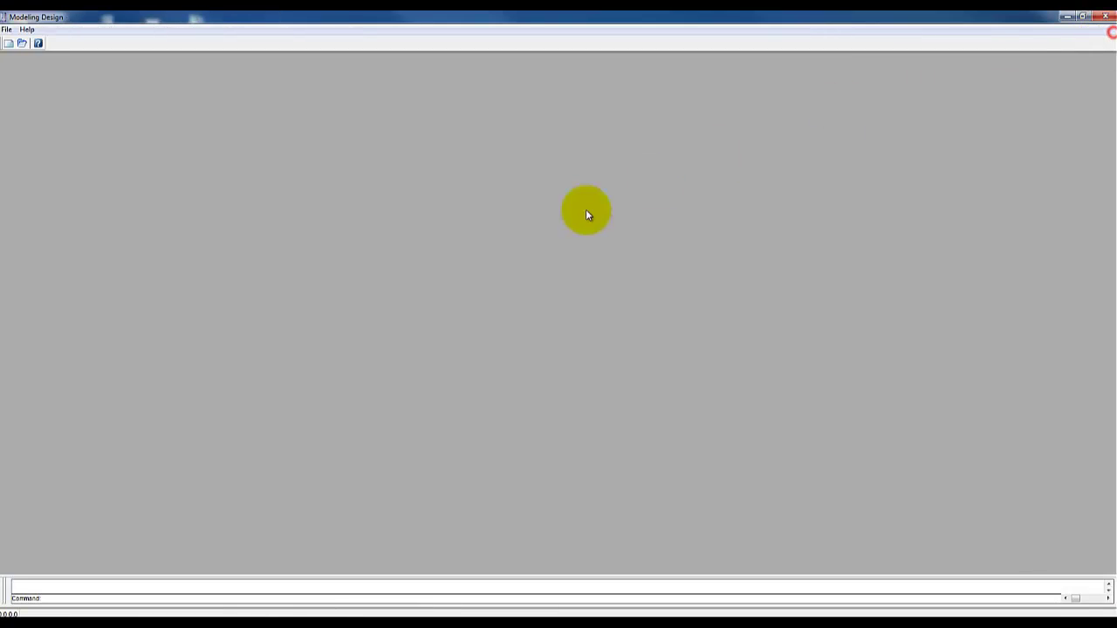
Open Room Final.dwg from recent files and go to its Layout1 sheet.
{"action": "left_click", "coordinate": [7, 29]}
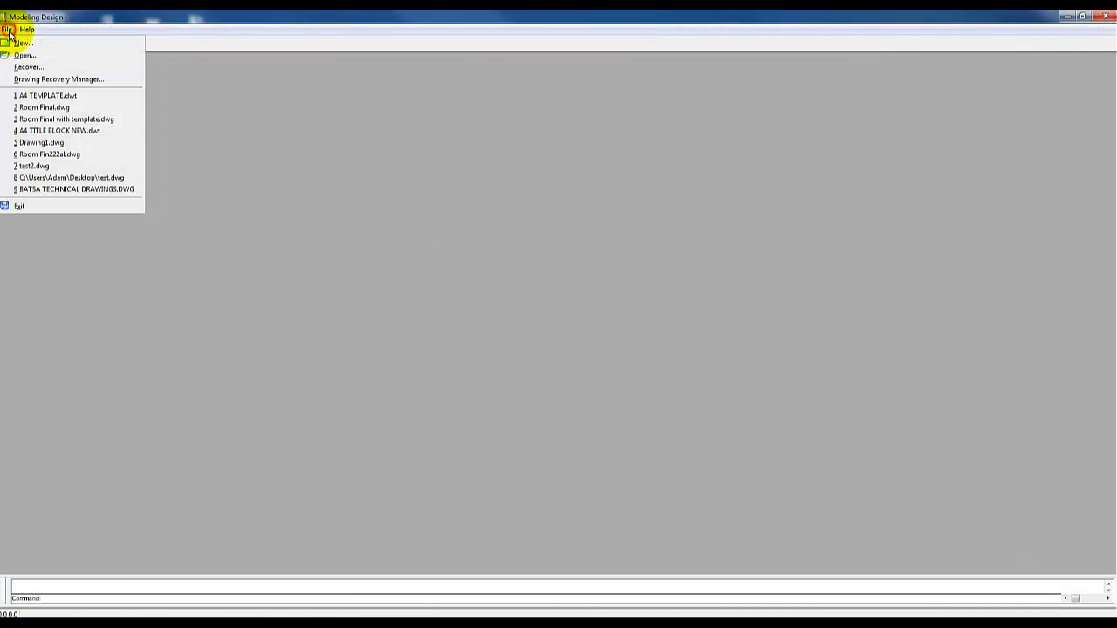
{"action": "left_click", "coordinate": [33, 107]}
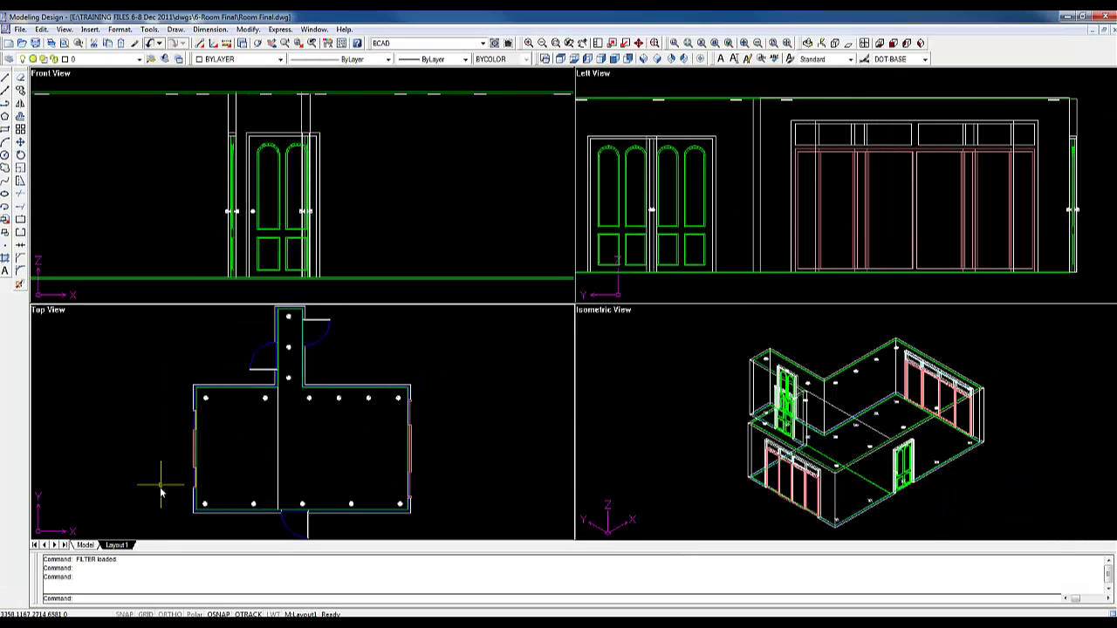
{"action": "left_click", "coordinate": [124, 542]}
Insert a layout from Desktop\TITLE BLOCK VIDEO\A4 TEMPLATE and open Layout2-Layout1.
{"action": "right_click", "coordinate": [124, 545]}
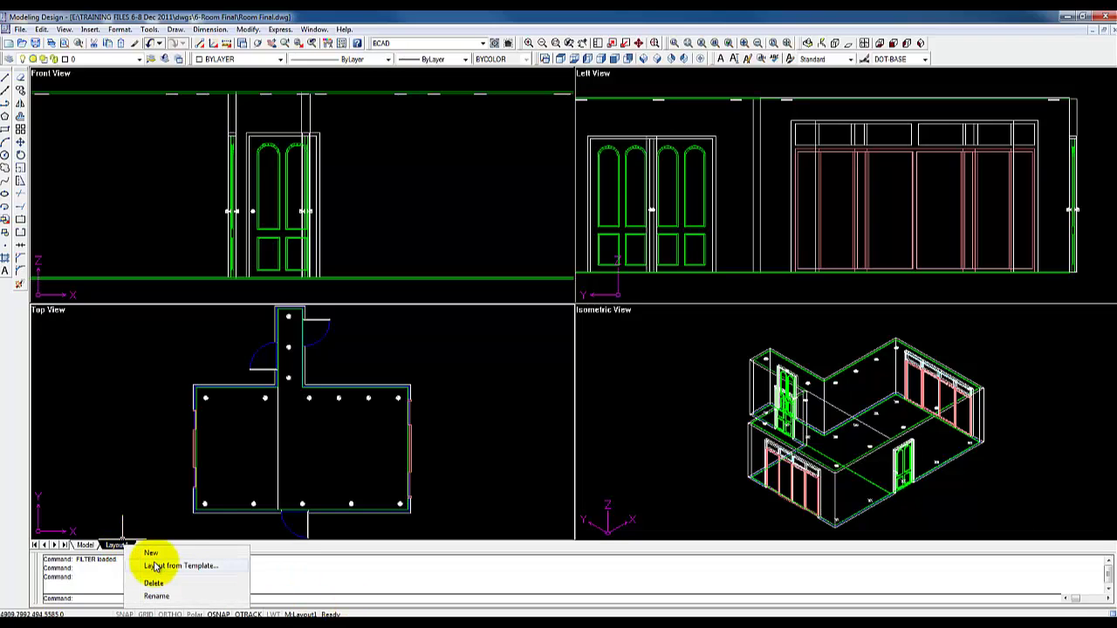
{"action": "left_click", "coordinate": [155, 566]}
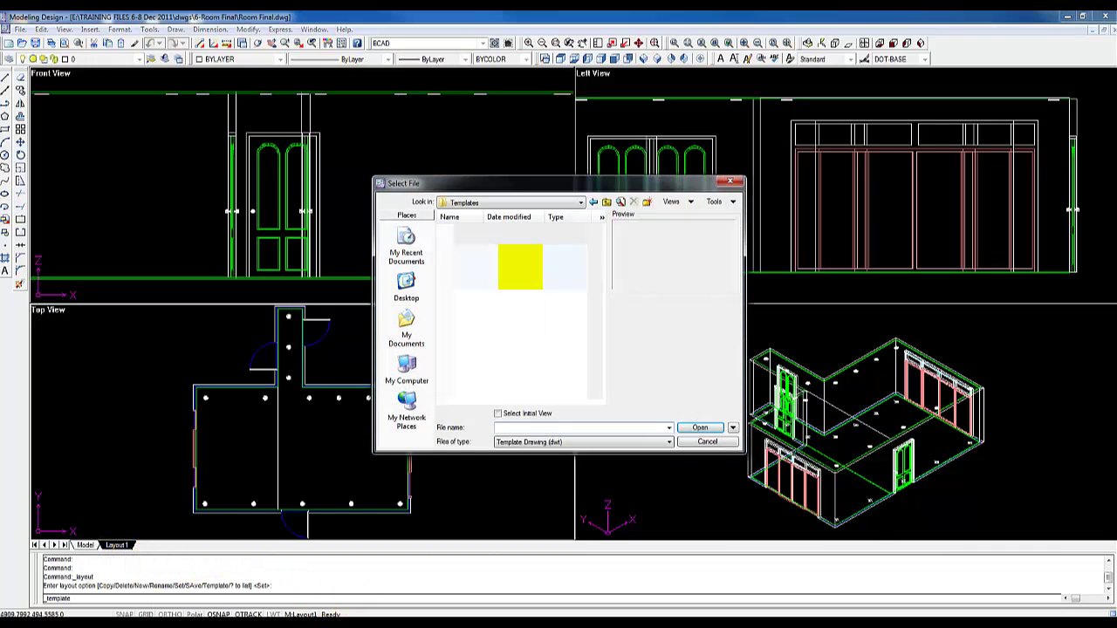
{"action": "left_click", "coordinate": [403, 288]}
{"action": "double_click", "coordinate": [474, 357]}
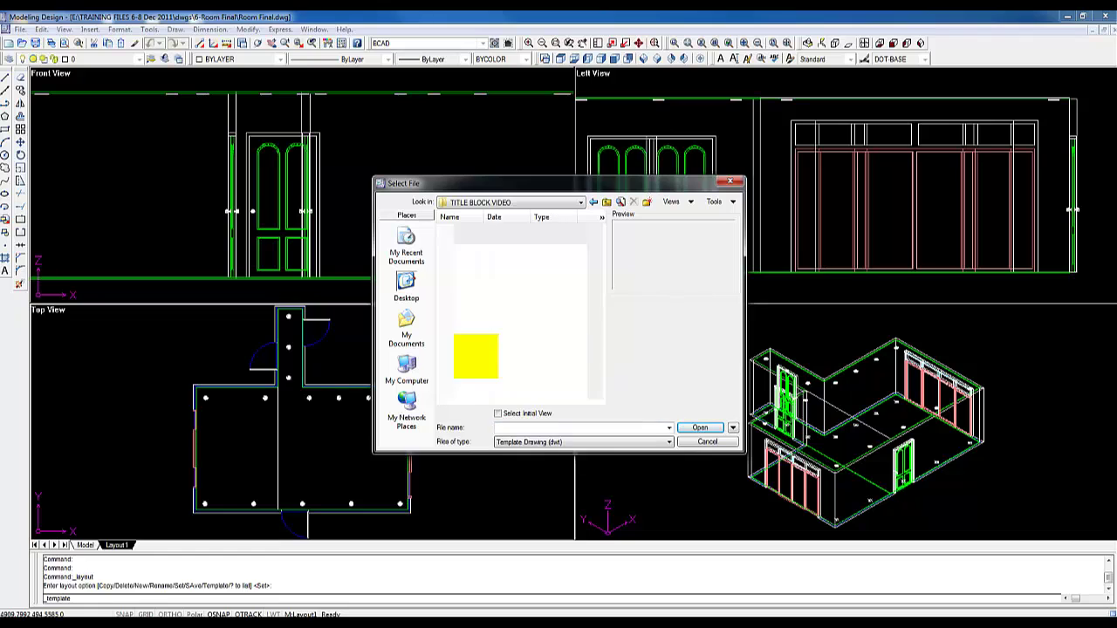
{"action": "double_click", "coordinate": [480, 232]}
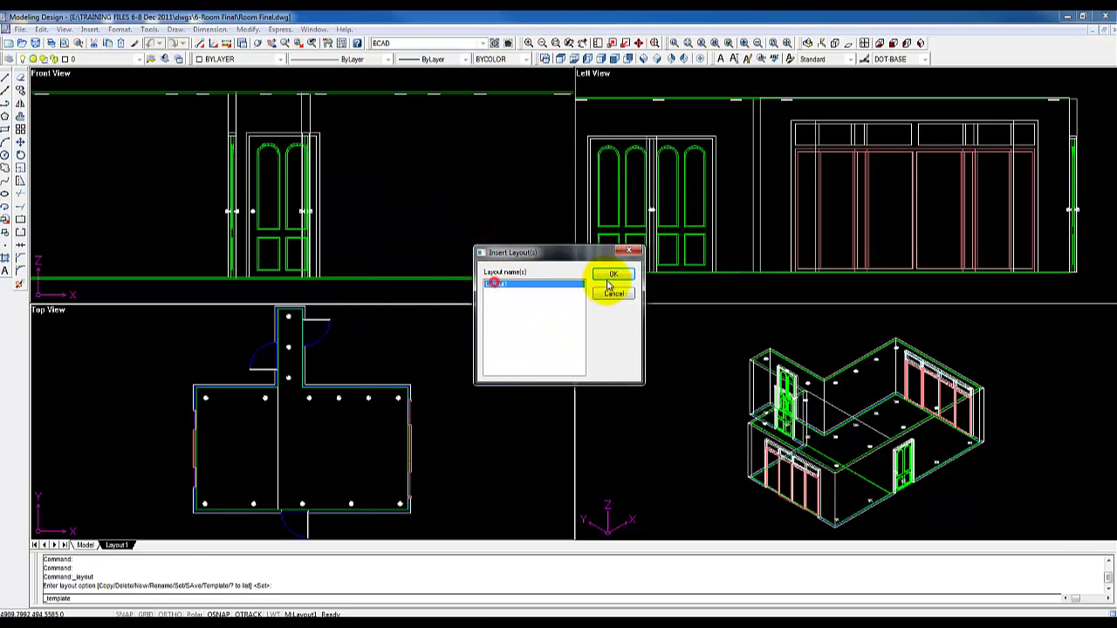
{"action": "left_click", "coordinate": [609, 275]}
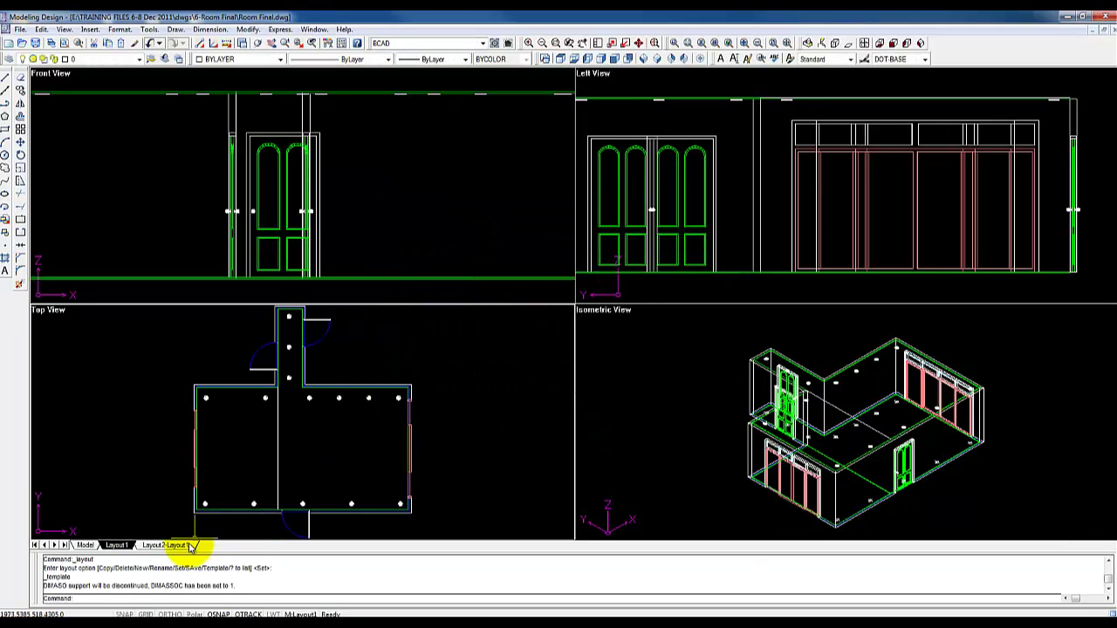
{"action": "left_click", "coordinate": [156, 546]}
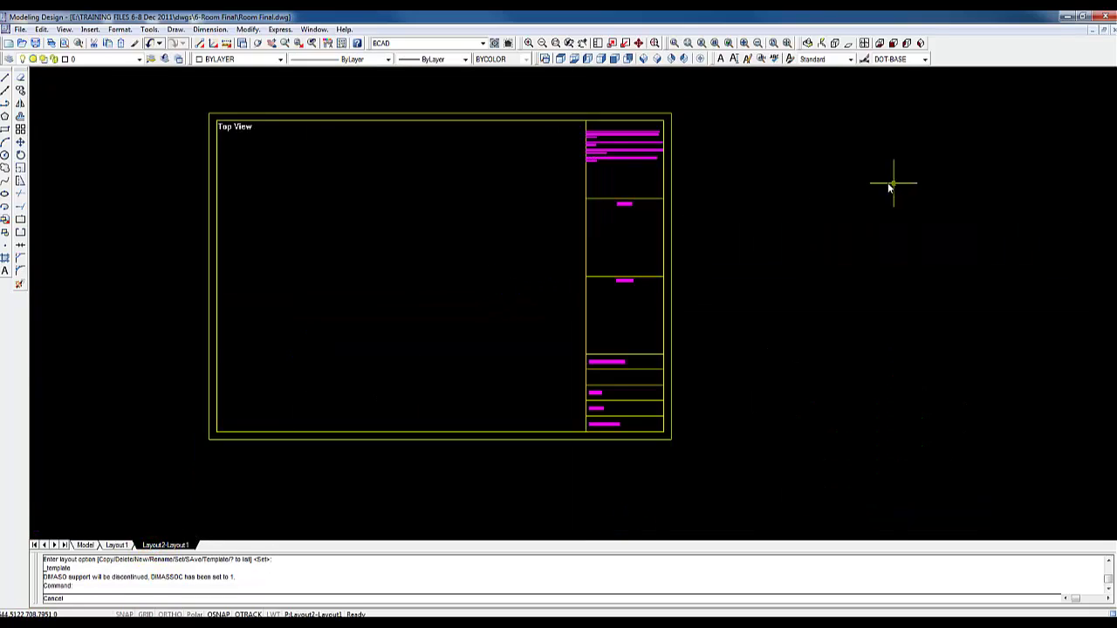
Inside the viewport, zoom to extents and set the plan's scale to 1/50XP.
{"action": "double_click", "coordinate": [416, 255]}
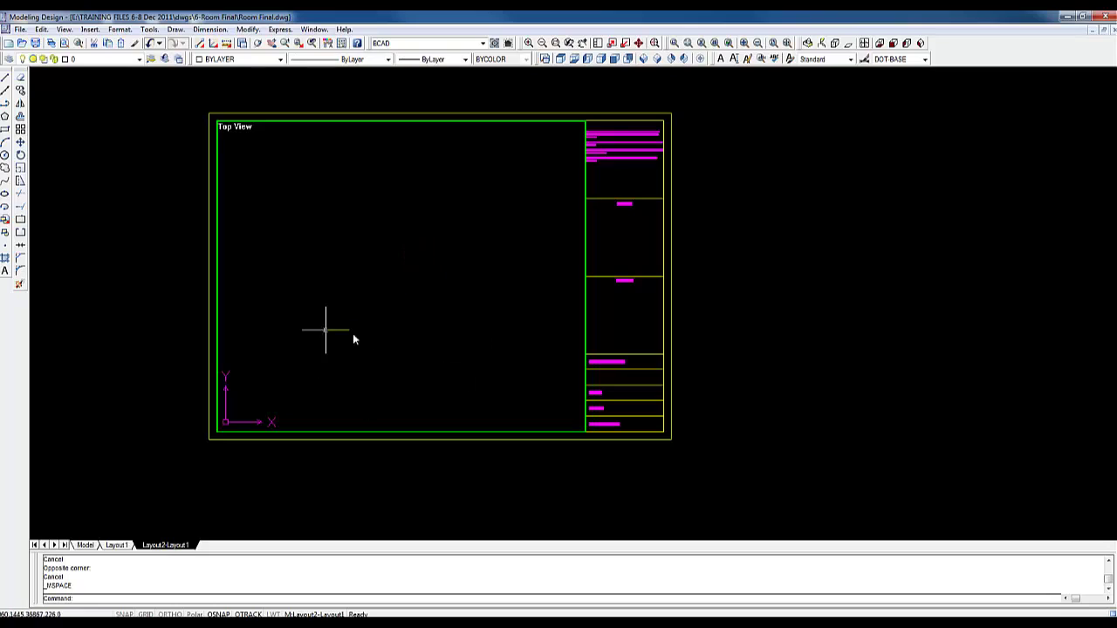
{"action": "middle_click", "coordinate": [393, 258]}
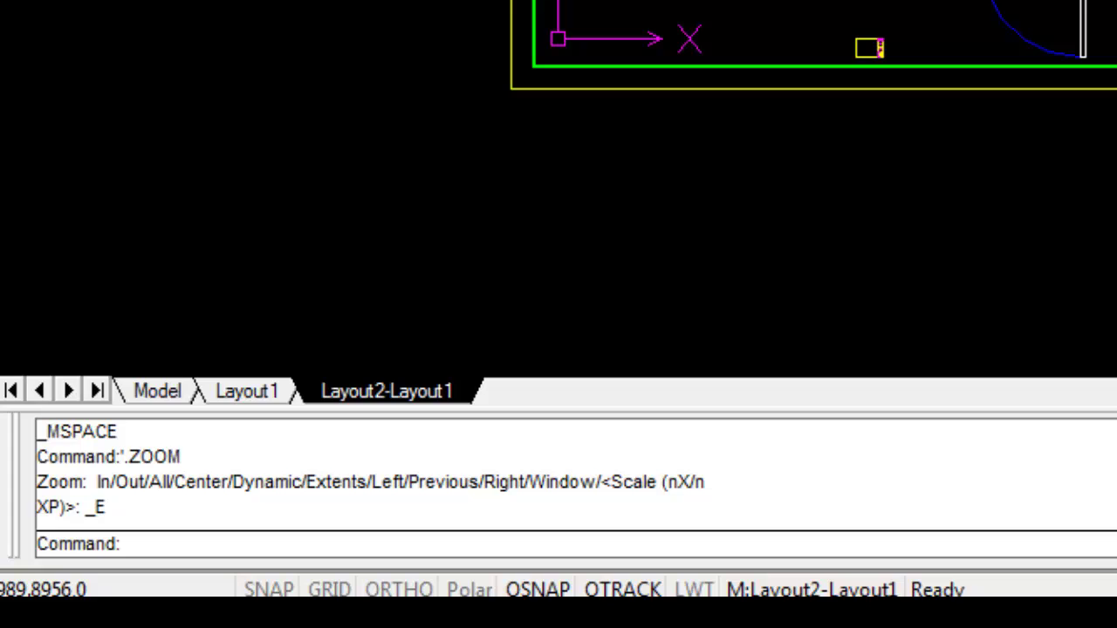
{"action": "key", "text": "Return"}
{"action": "key", "text": "F3"}
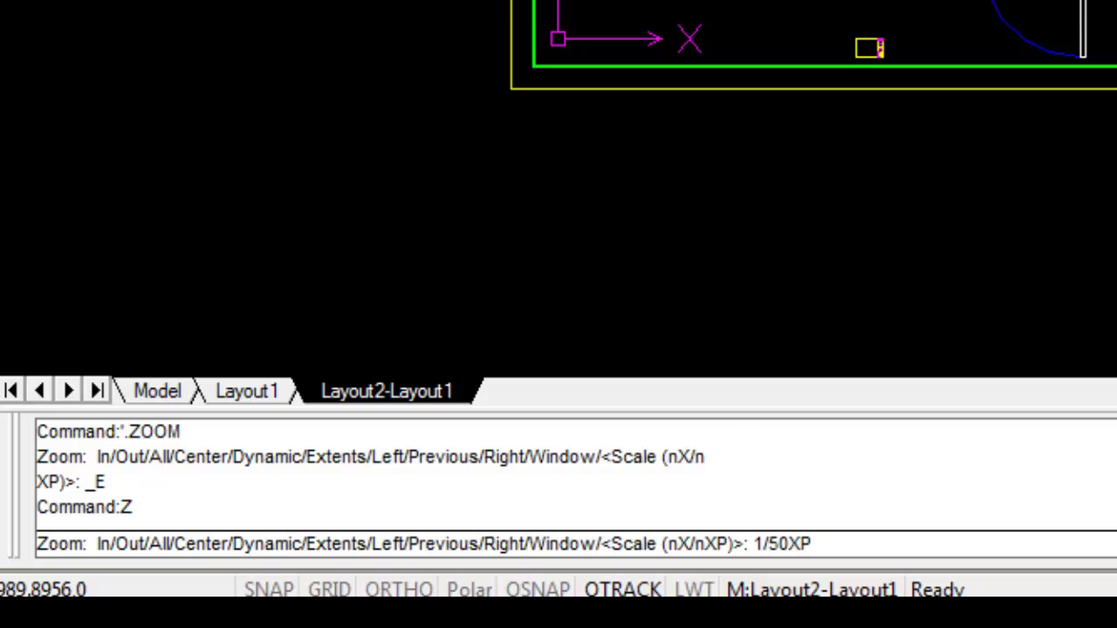
{"action": "key", "text": "Return"}
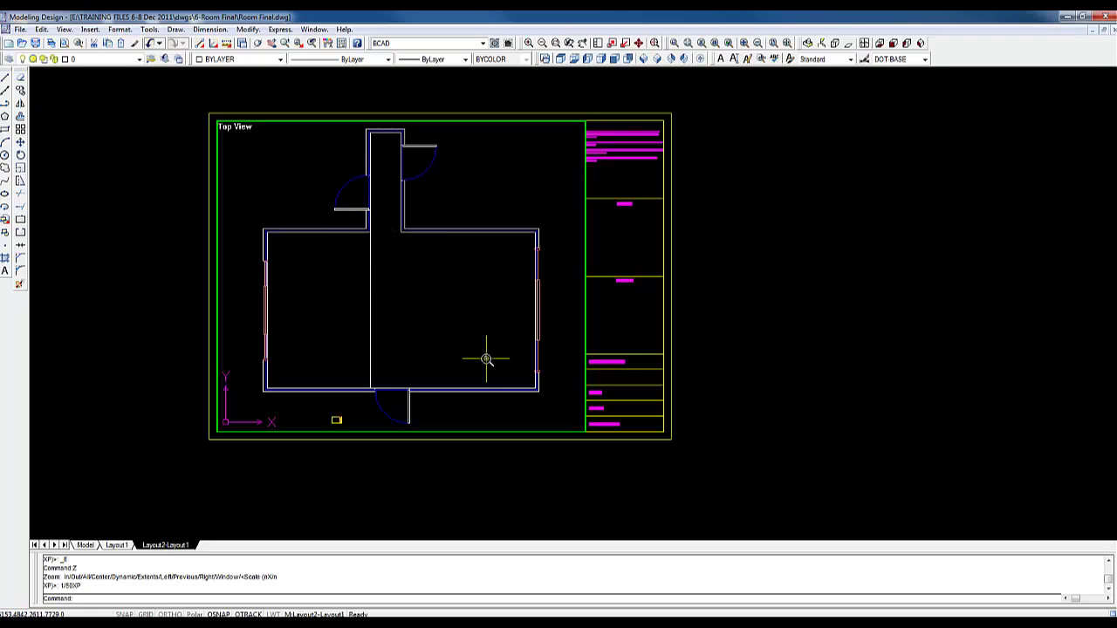
{"action": "left_click", "coordinate": [51, 45]}
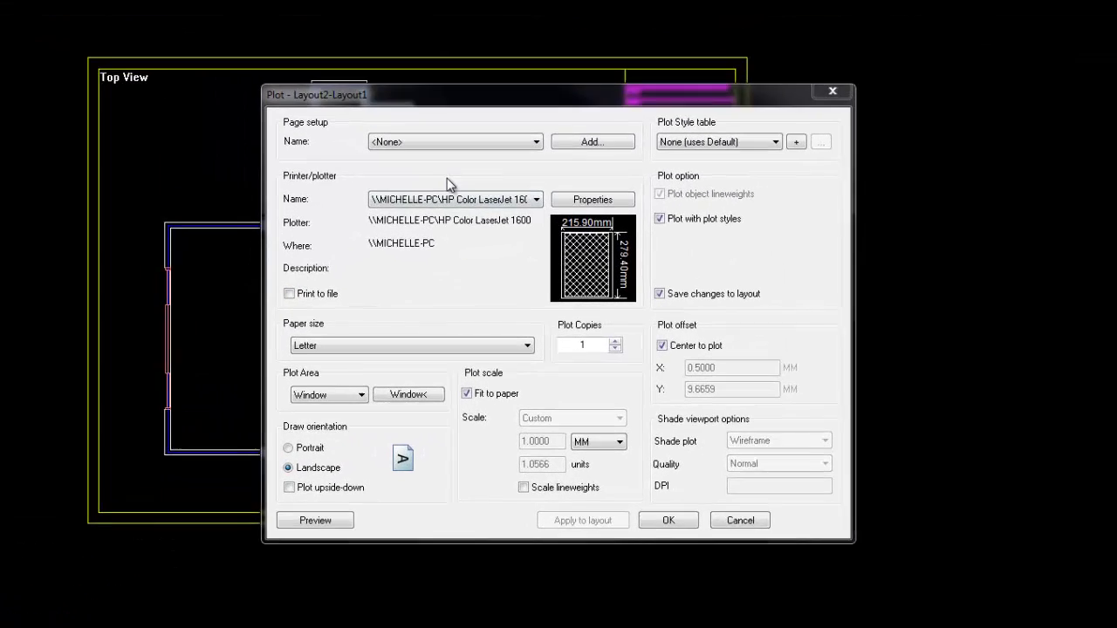
{"action": "left_click", "coordinate": [475, 234]}
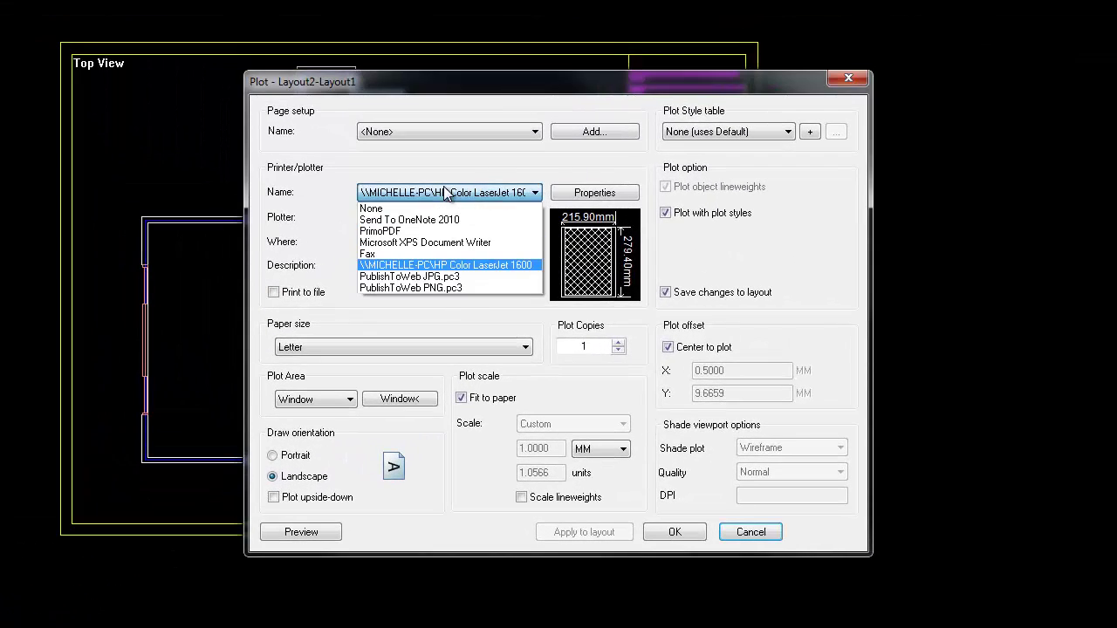
{"action": "left_click", "coordinate": [436, 264]}
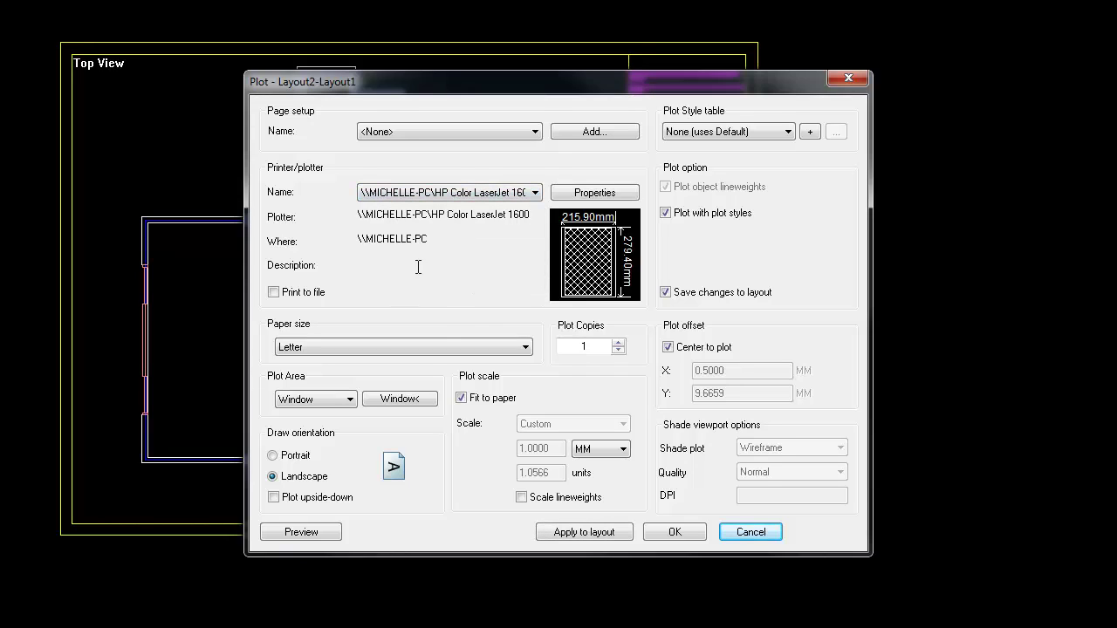
{"action": "left_click", "coordinate": [513, 345]}
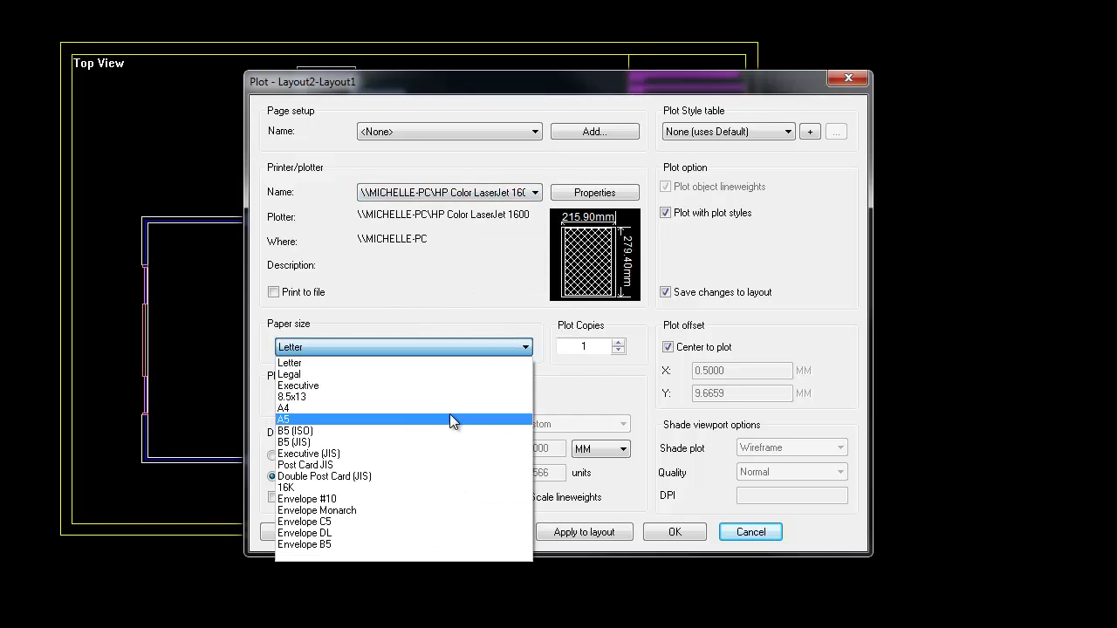
{"action": "left_click", "coordinate": [450, 408]}
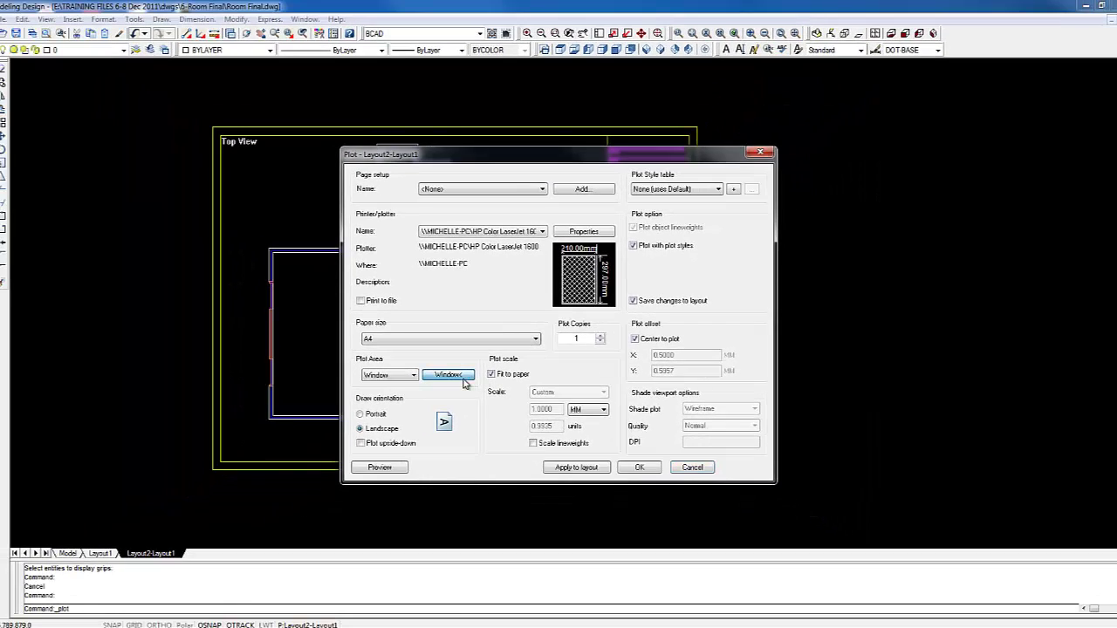
{"action": "left_click", "coordinate": [463, 375]}
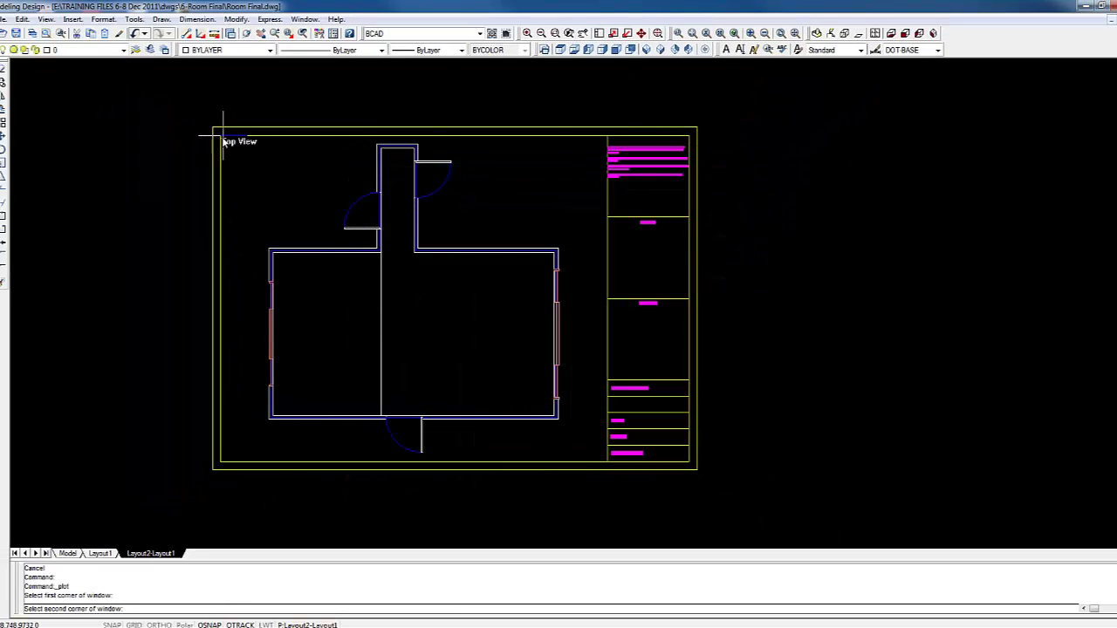
{"action": "left_click", "coordinate": [219, 131]}
{"action": "left_click", "coordinate": [624, 458]}
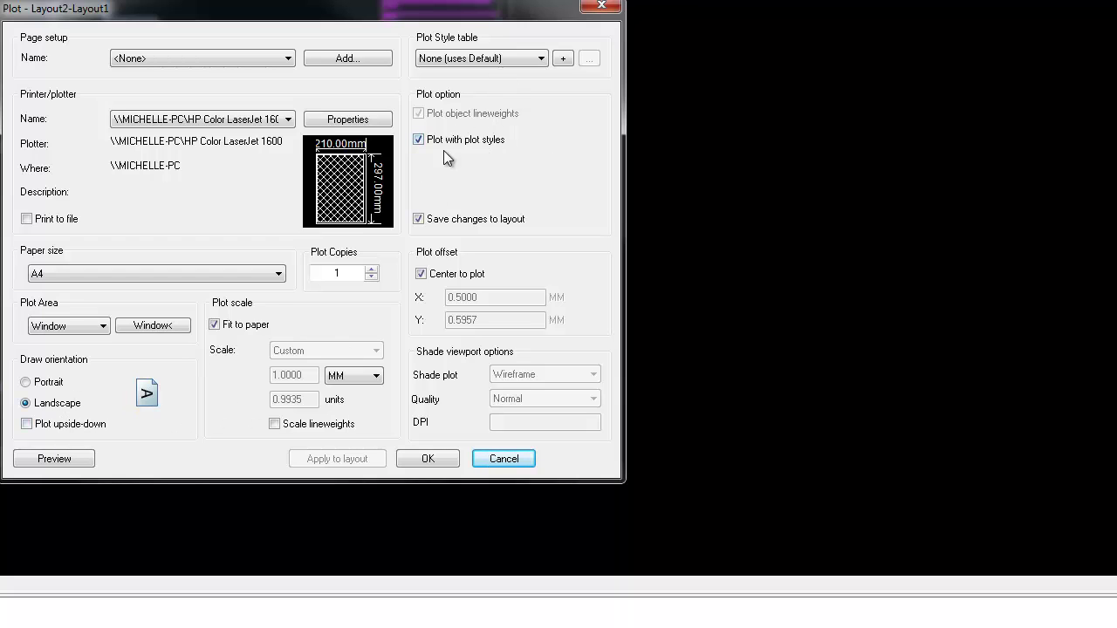
{"action": "left_click", "coordinate": [484, 59]}
{"action": "left_click", "coordinate": [463, 123]}
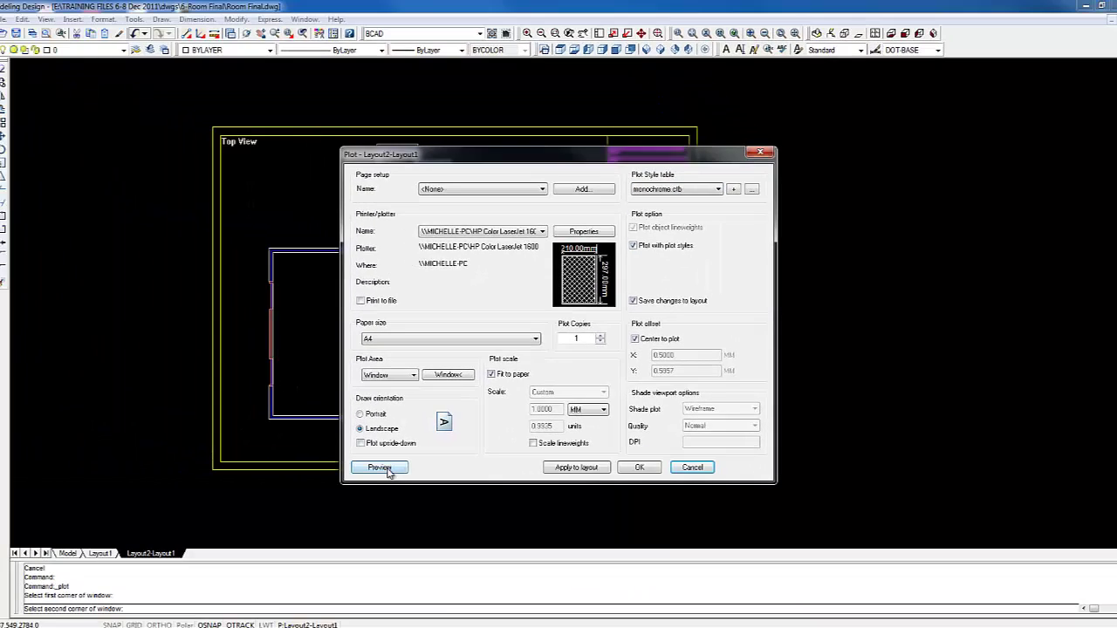
{"action": "left_click", "coordinate": [306, 464]}
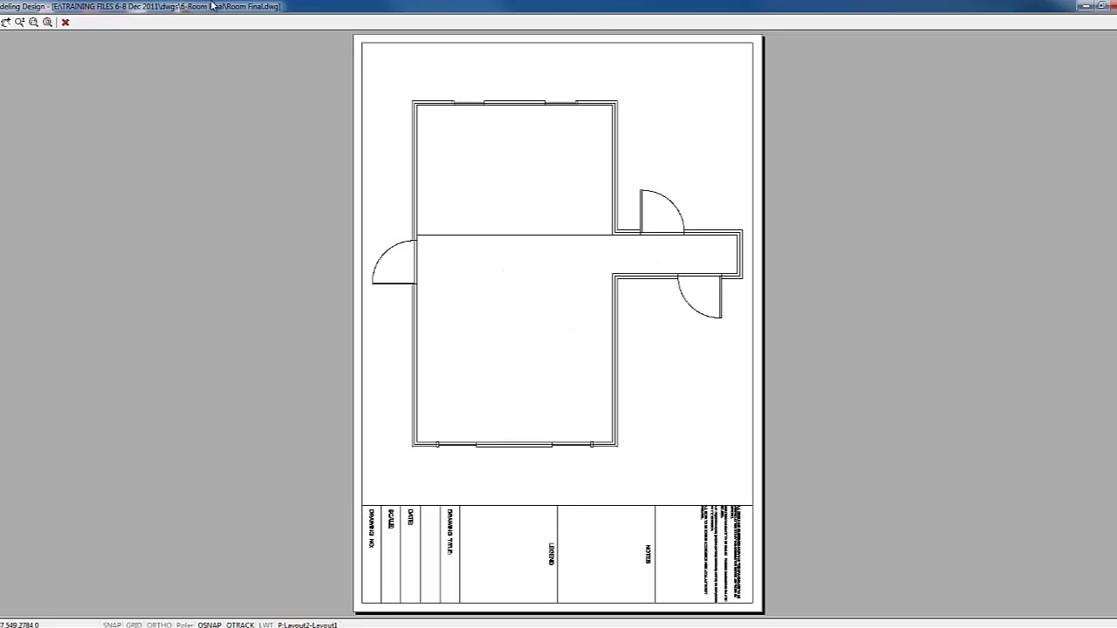
{"action": "left_click", "coordinate": [65, 21]}
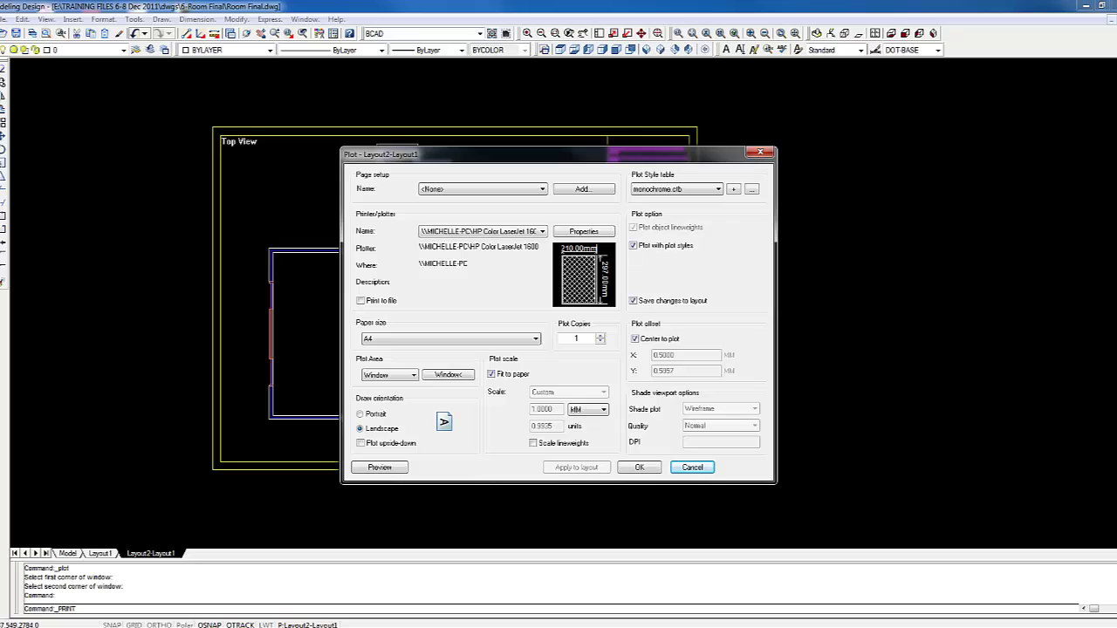
{"action": "left_click", "coordinate": [692, 467]}
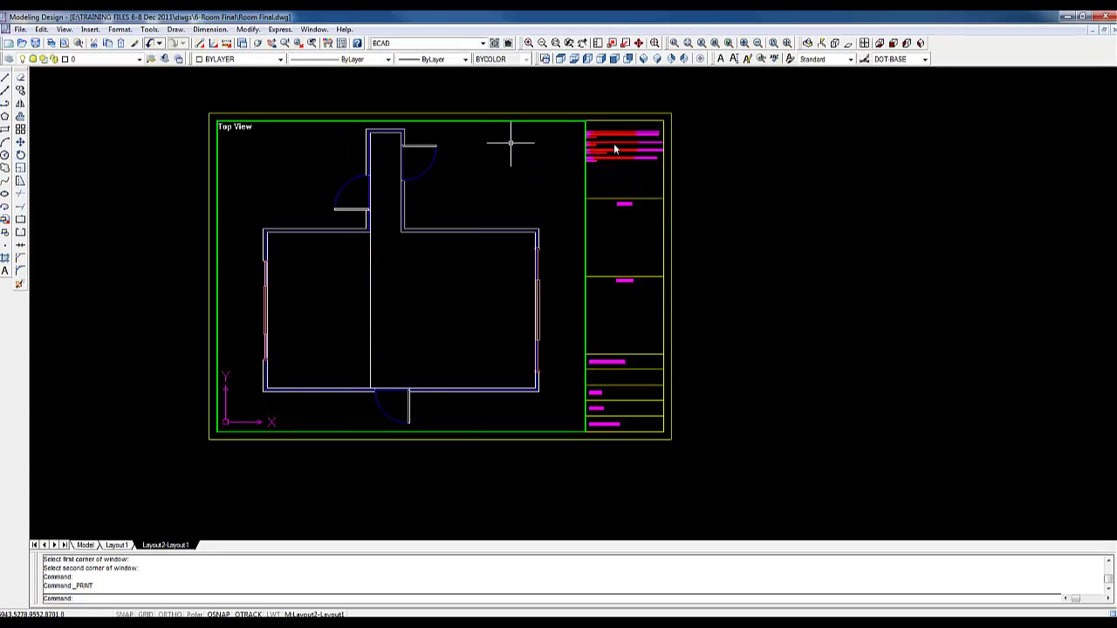
Crossing-select the sheet and copy it three times to the right with CP.
{"action": "left_click", "coordinate": [705, 102]}
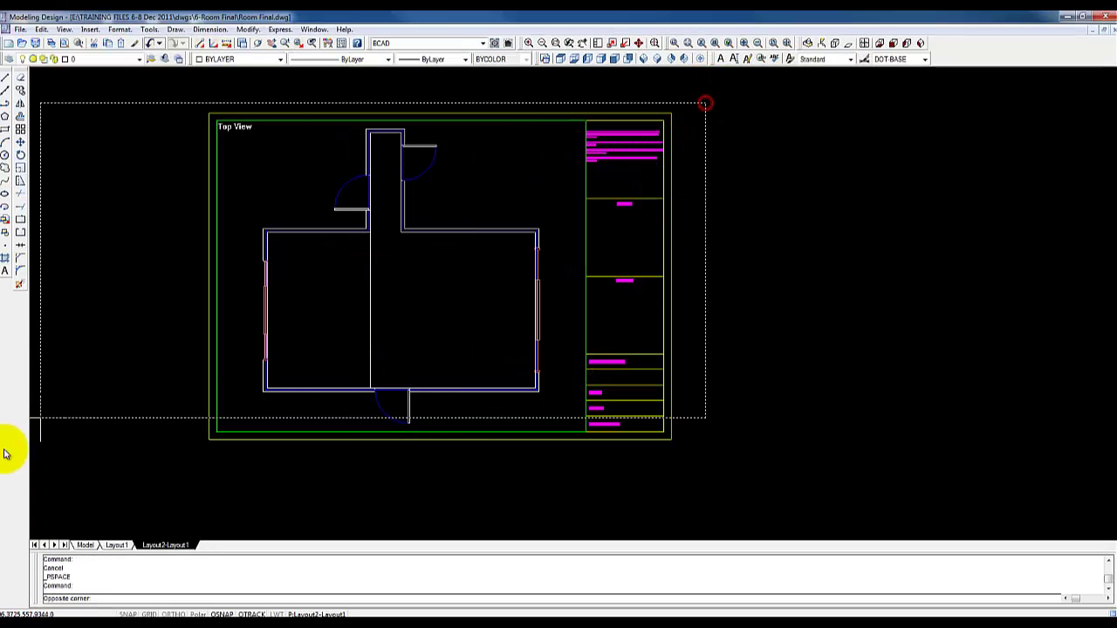
{"action": "left_click", "coordinate": [145, 494]}
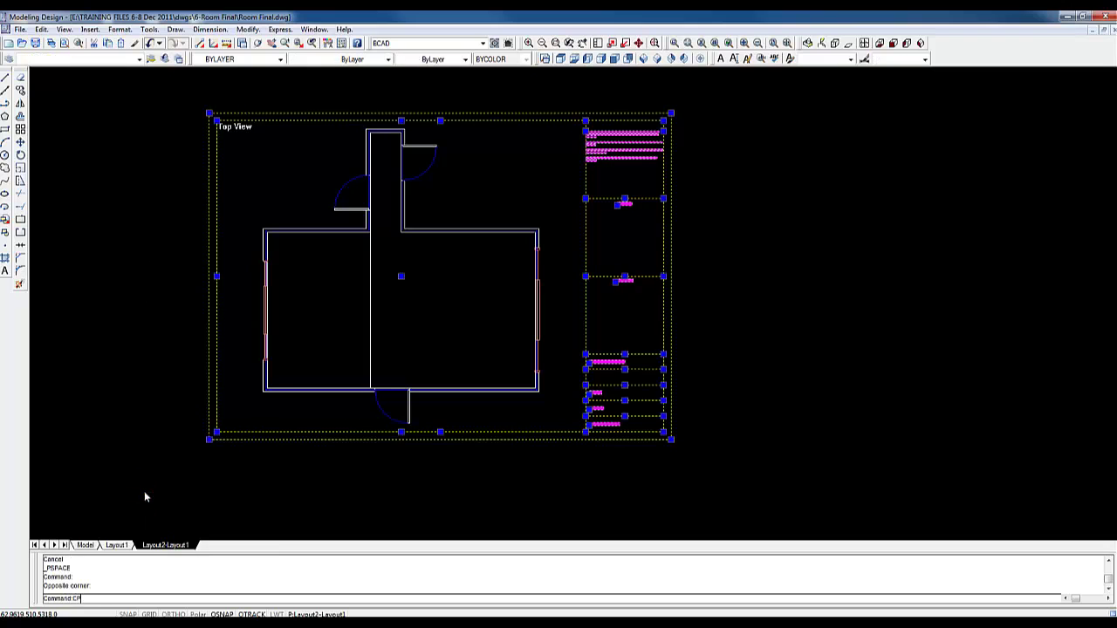
{"action": "type", "text": "CP"}
{"action": "key", "text": "Return"}
{"action": "left_click", "coordinate": [107, 391]}
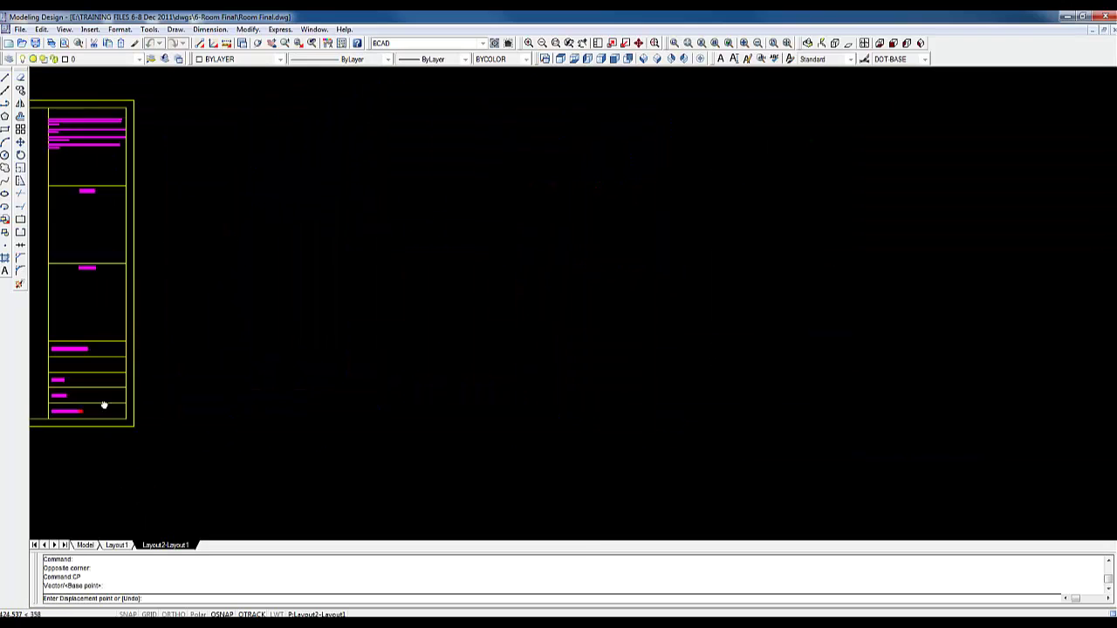
{"action": "left_click", "coordinate": [103, 406]}
{"action": "scroll", "coordinate": [470, 367], "scroll_direction": "down", "scroll_amount": 3}
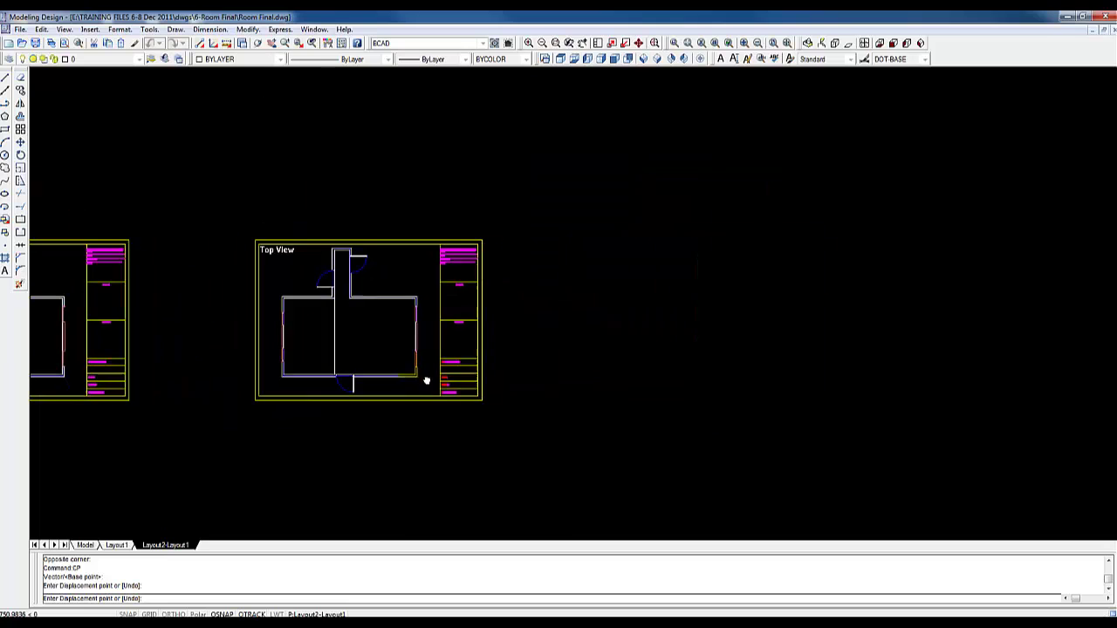
{"action": "left_click", "coordinate": [536, 376]}
{"action": "left_click", "coordinate": [889, 372]}
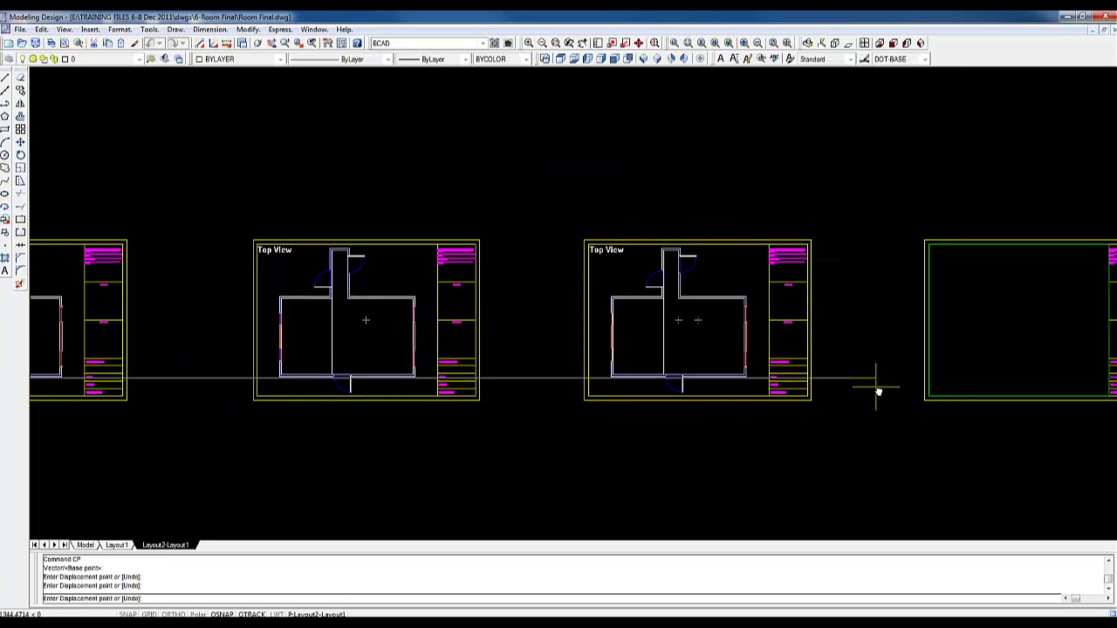
{"action": "key", "text": "Return"}
Set the first copy's viewport to a 1/100XP zoom scale.
{"action": "double_click", "coordinate": [402, 275]}
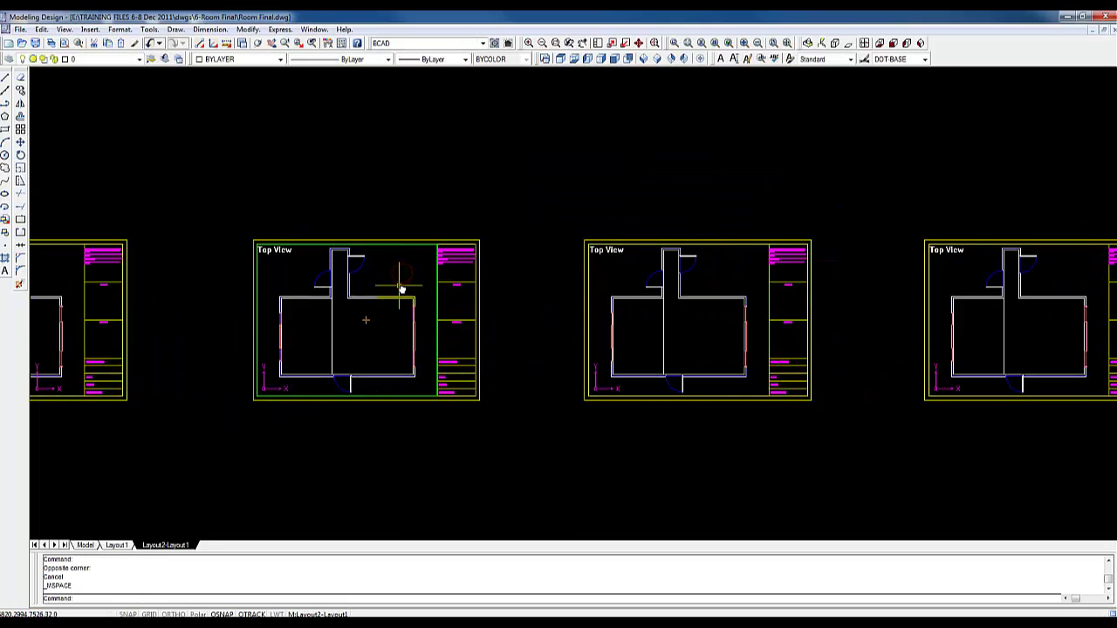
{"action": "type", "text": "z"}
{"action": "key", "text": "Return"}
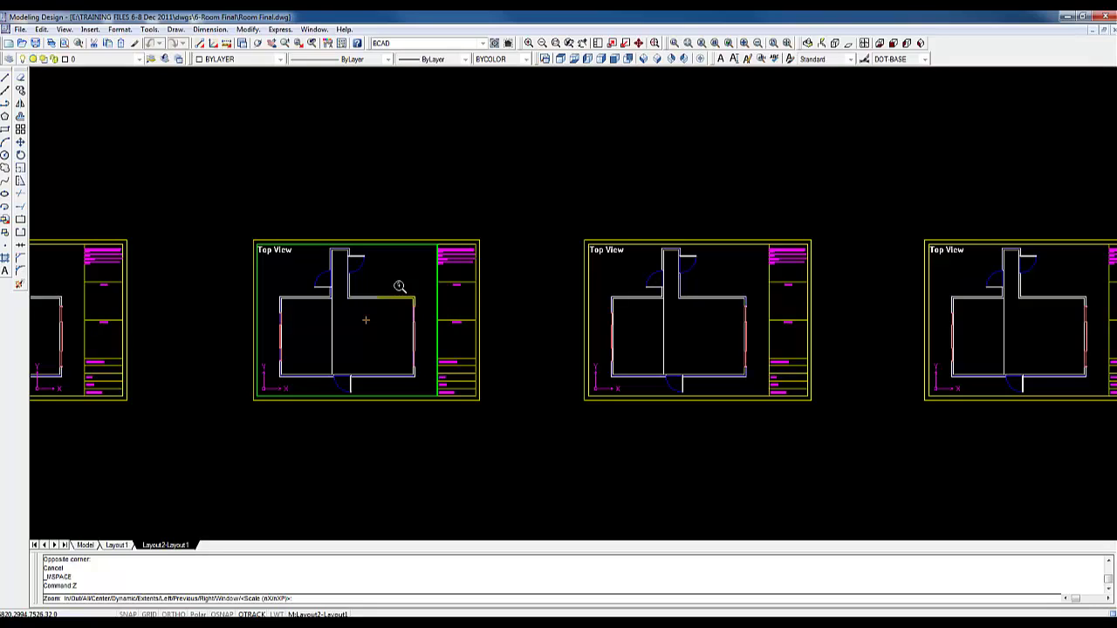
{"action": "type", "text": "1/100XP"}
{"action": "key", "text": "Return"}
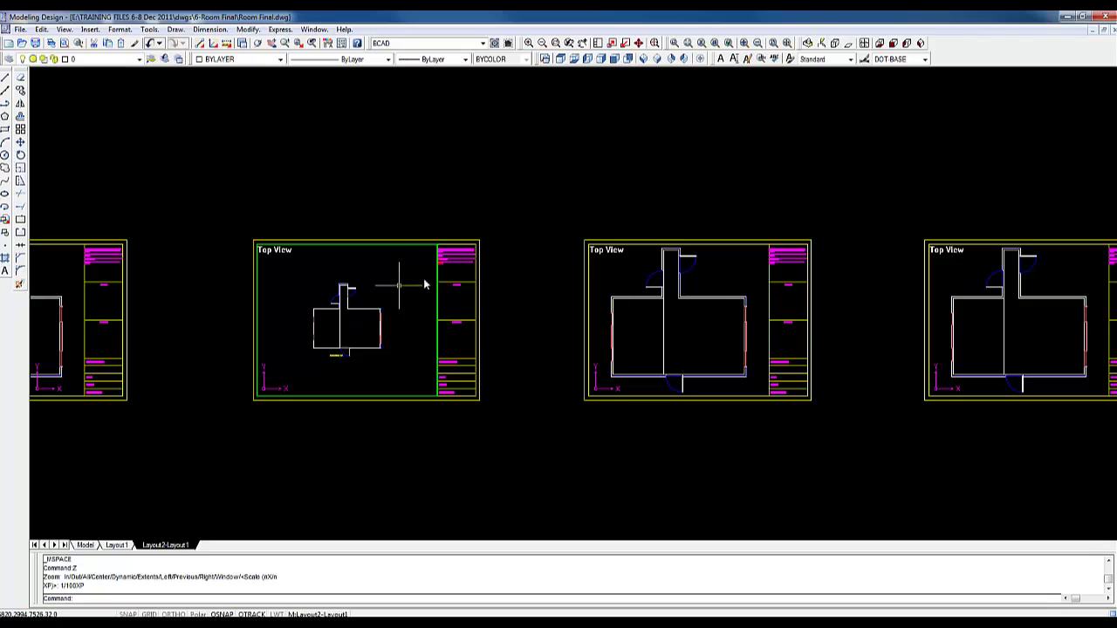
Set the next copy's viewport to 1/25XP and pan the enlarged plan into position.
{"action": "left_click", "coordinate": [748, 253]}
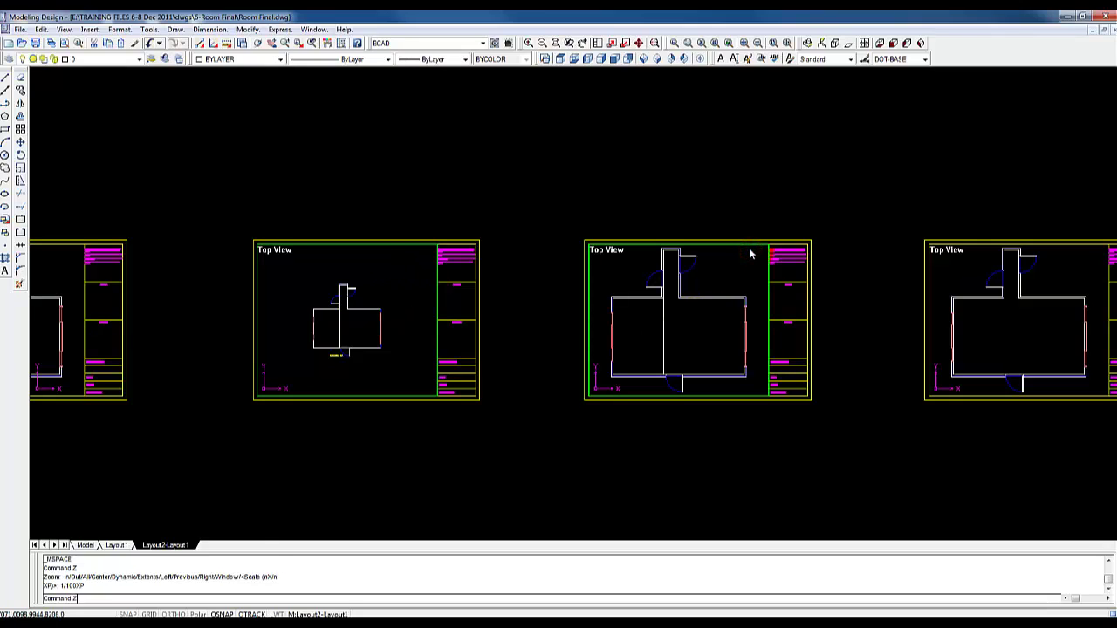
{"action": "type", "text": "Z"}
{"action": "key", "text": "Return"}
{"action": "type", "text": "1/2"}
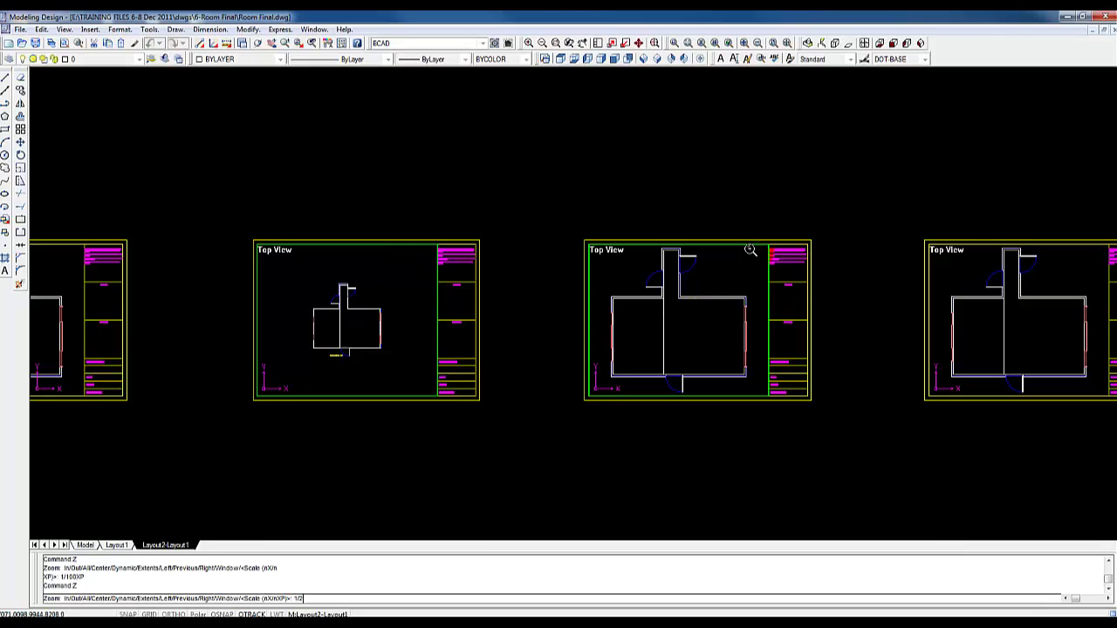
{"action": "type", "text": "5XP"}
{"action": "key", "text": "Return"}
{"action": "mouse_move", "coordinate": [743, 294]}
{"action": "middle_mouse_down"}
{"action": "mouse_move", "coordinate": [756, 390]}
{"action": "mouse_move", "coordinate": [755, 364]}
{"action": "middle_mouse_up"}
{"action": "left_click", "coordinate": [520, 220]}
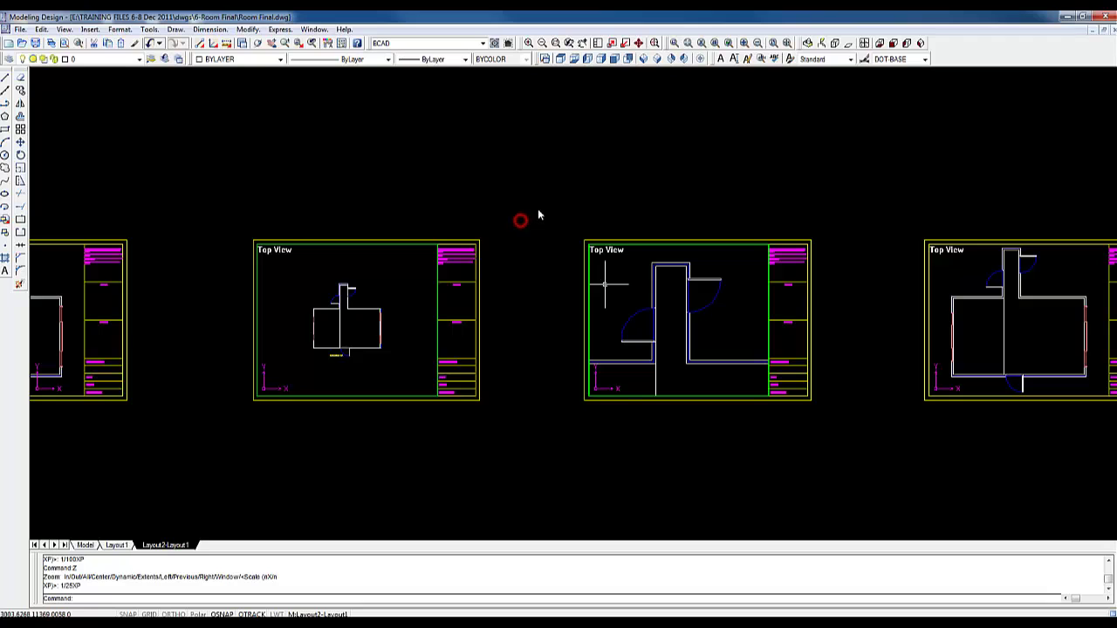
{"action": "scroll", "coordinate": [541, 217], "scroll_direction": "down", "scroll_amount": 2}
{"action": "middle_click_drag", "start_coordinate": [546, 219], "coordinate": [567, 251]}
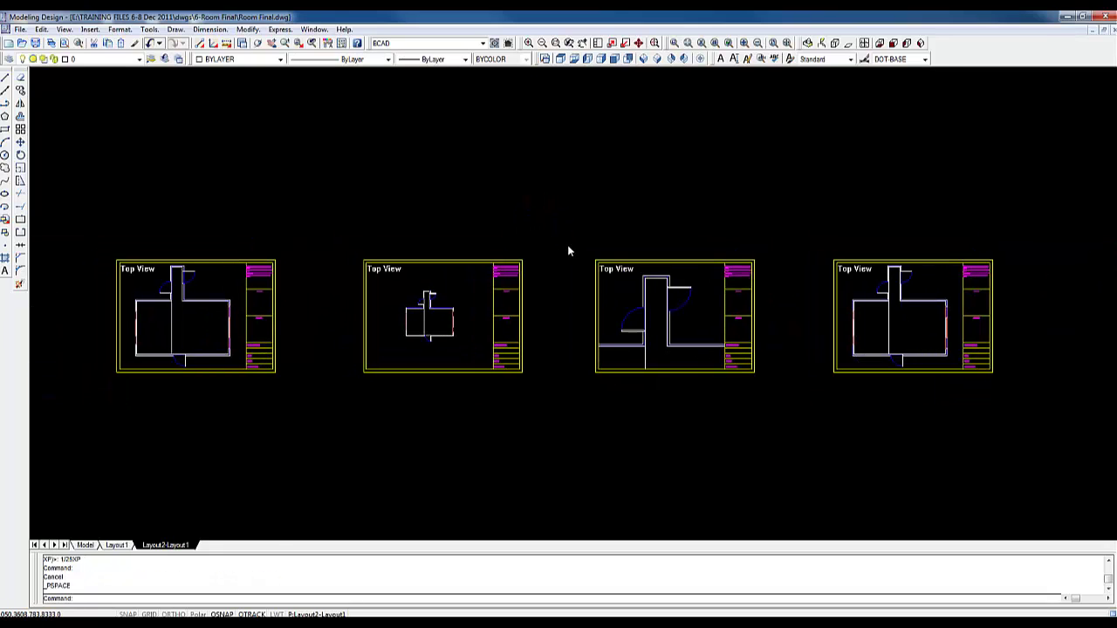